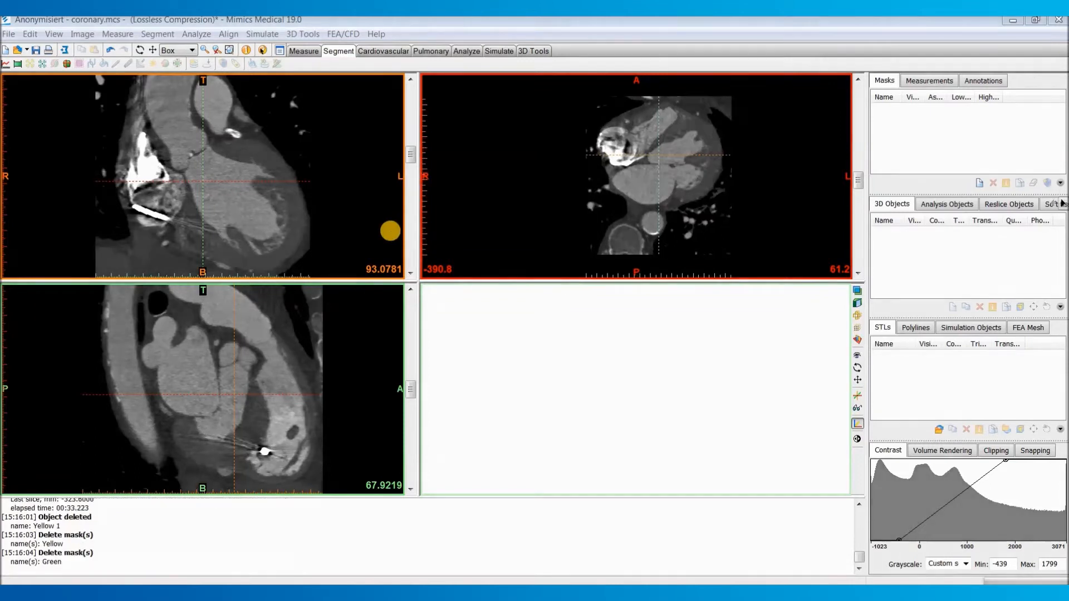
Step: Start a new threshold mask of the CT scan and raise its minimum to 431, checking the fit on axial slices
click(157, 34)
click(192, 66)
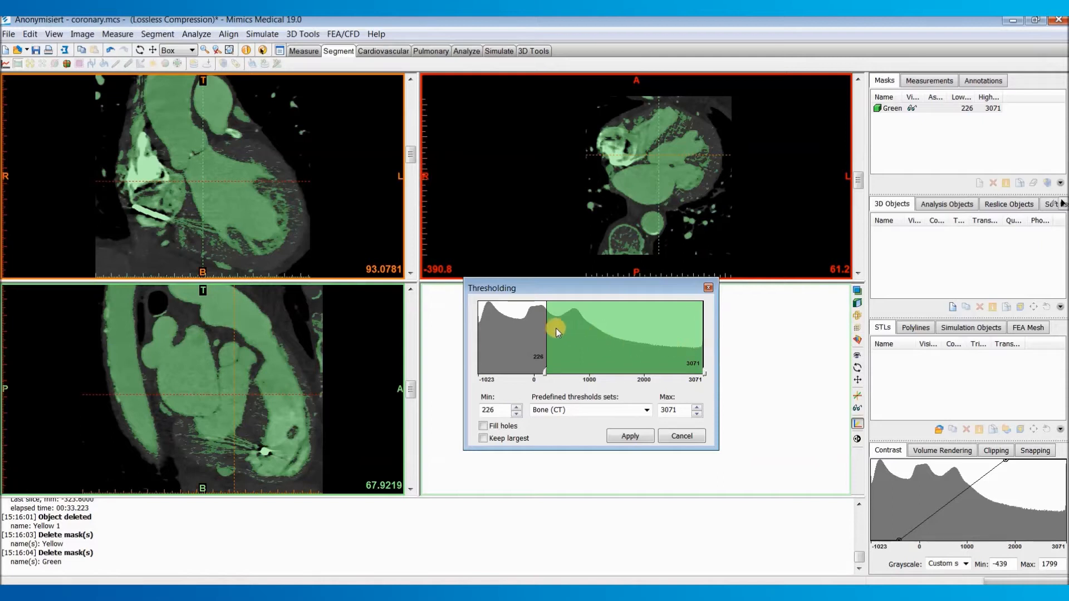
drag(546, 330, 557, 338)
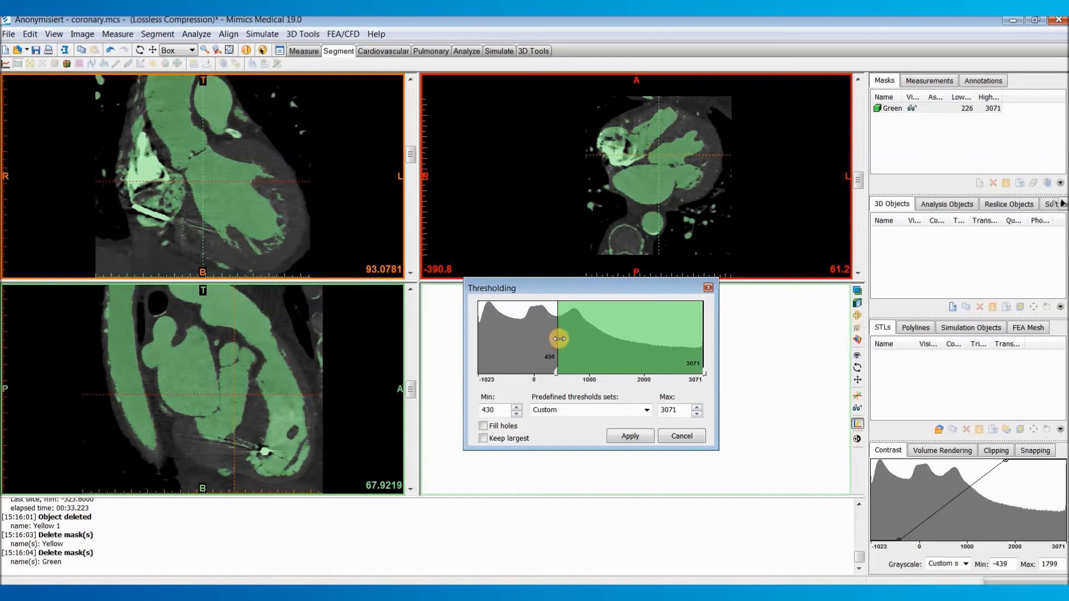
mouse_move(559, 339)
mouse_down()
mouse_move(538, 339)
mouse_move(559, 345)
mouse_up()
scroll(682, 206, up, 10)
scroll(673, 197, up, 20)
scroll(637, 188, up, 11)
scroll(649, 212, up, 2)
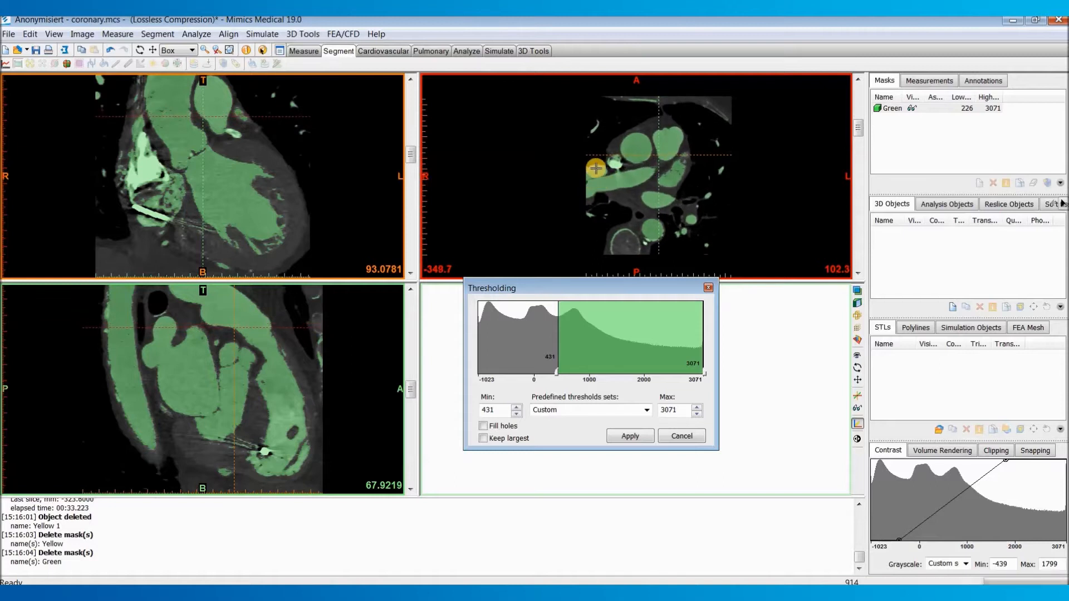
scroll(590, 171, up, 1)
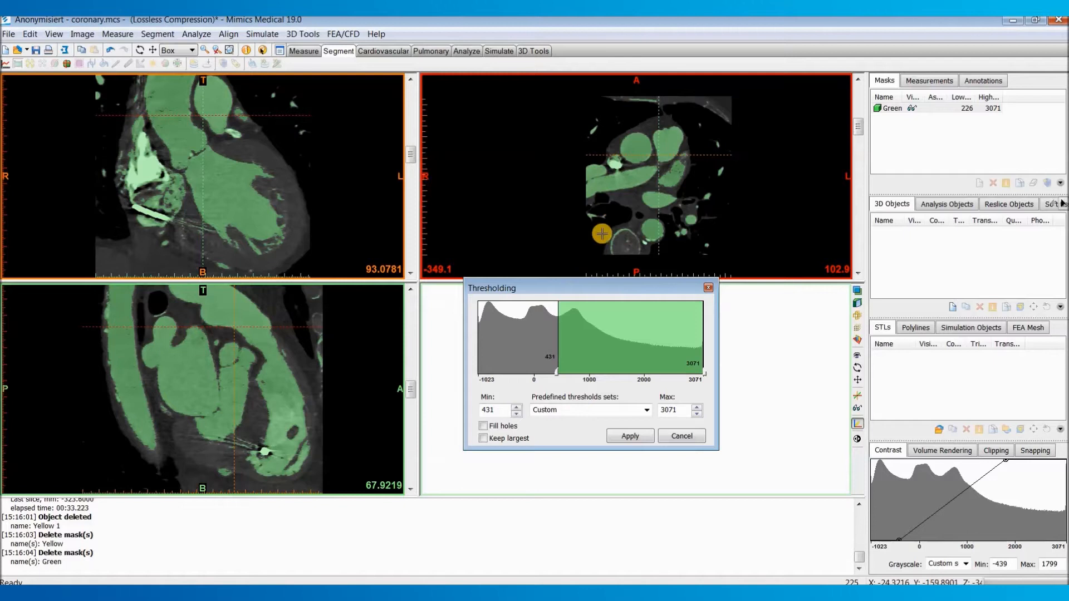
Step: Try a threshold minimum of 655 and check the mask coverage on neighbouring axial slices
click(557, 341)
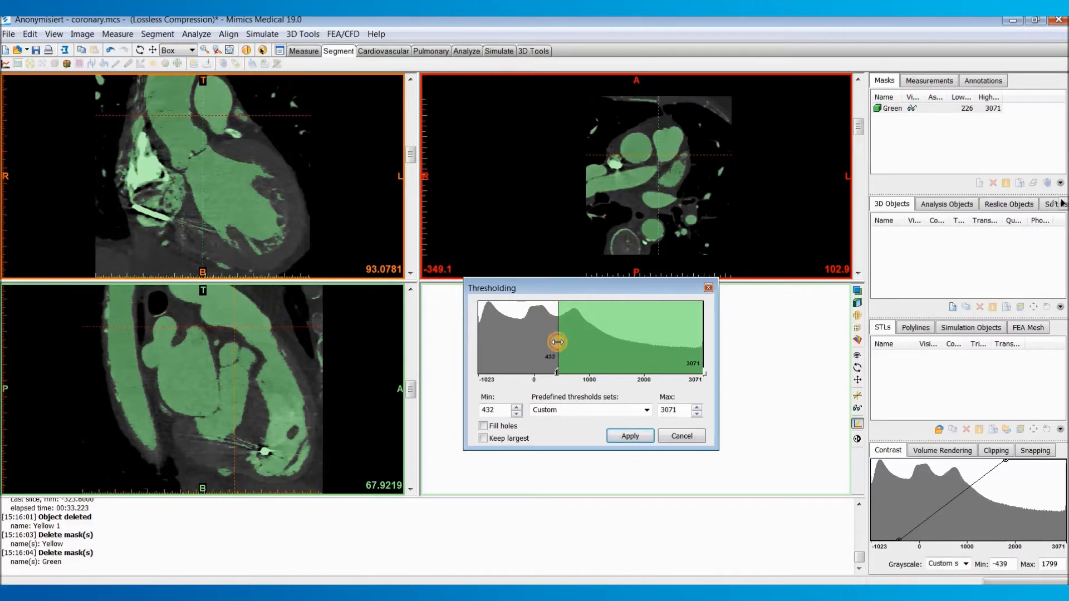
drag(557, 341, 572, 319)
scroll(660, 160, down, 10)
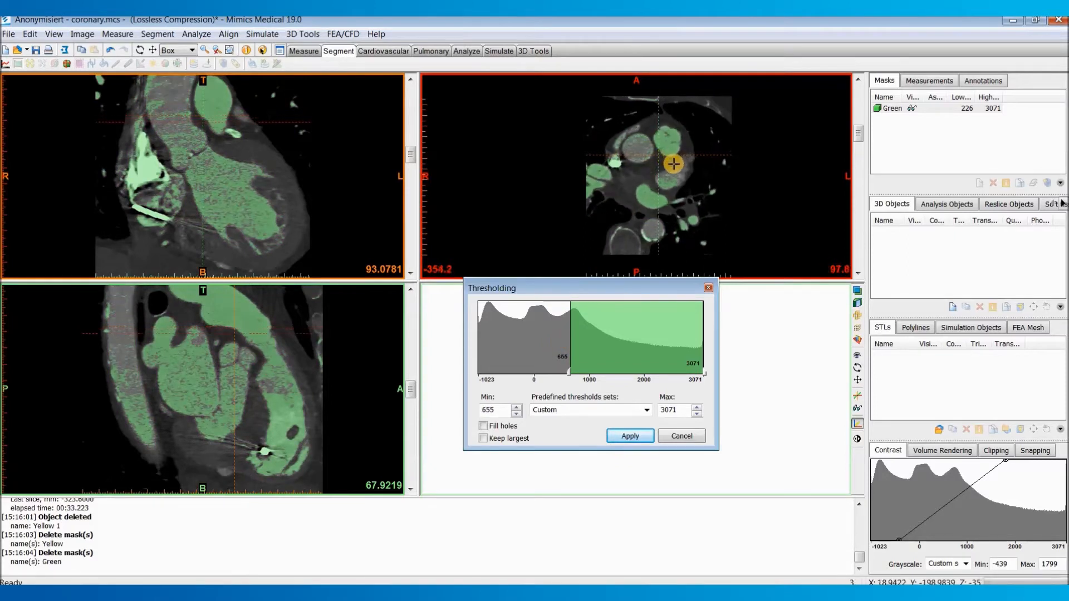
scroll(661, 160, up, 12)
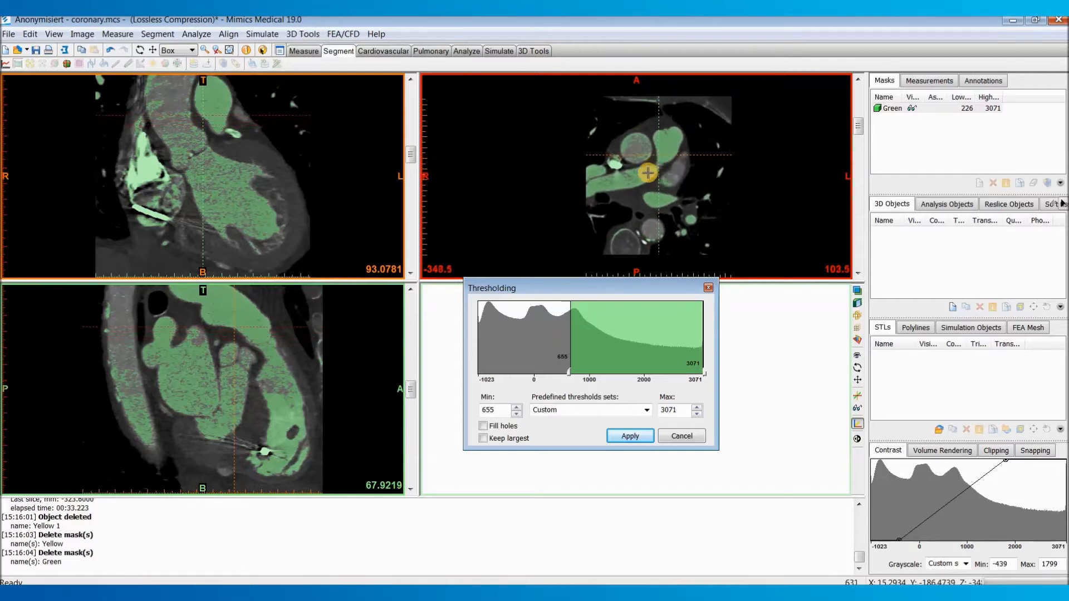
Step: Set the threshold range to 423–3071 and apply it to the green mask
drag(570, 325, 559, 335)
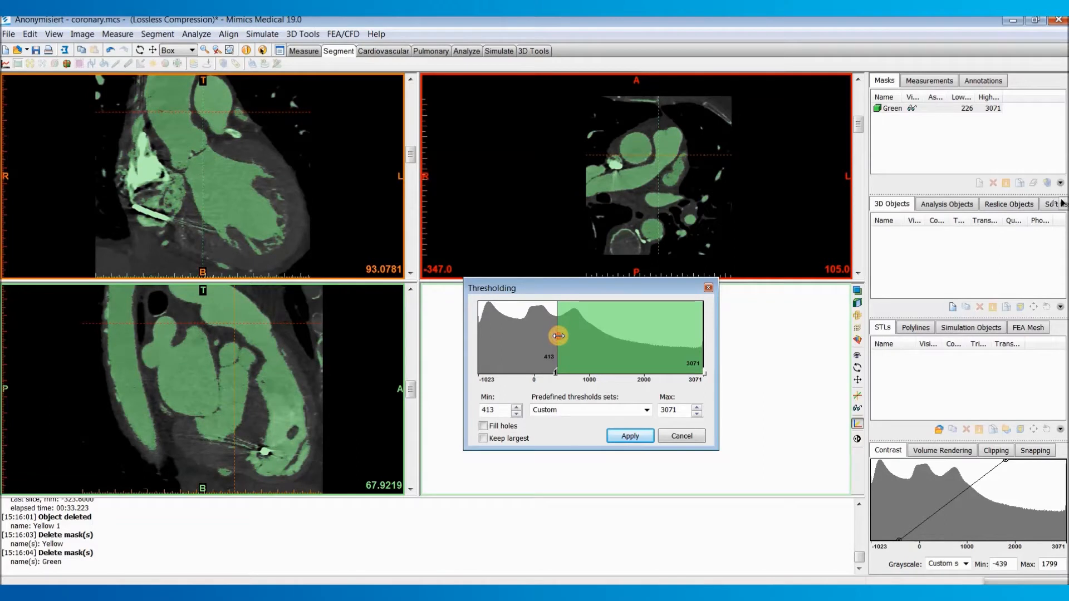
drag(558, 336, 559, 337)
scroll(602, 173, up, 1)
scroll(602, 173, up, 10)
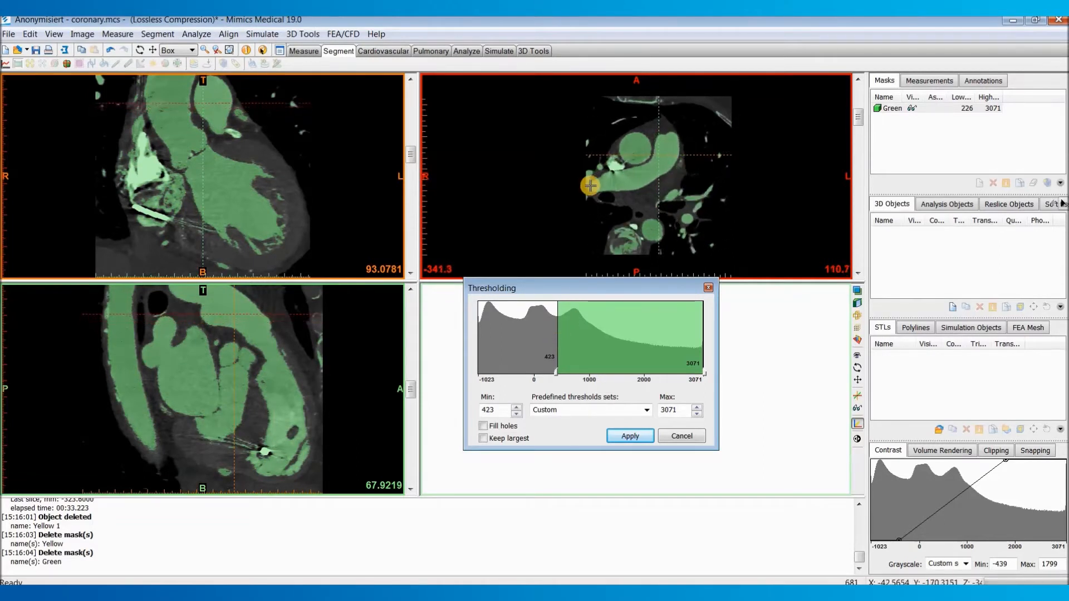
scroll(612, 179, down, 15)
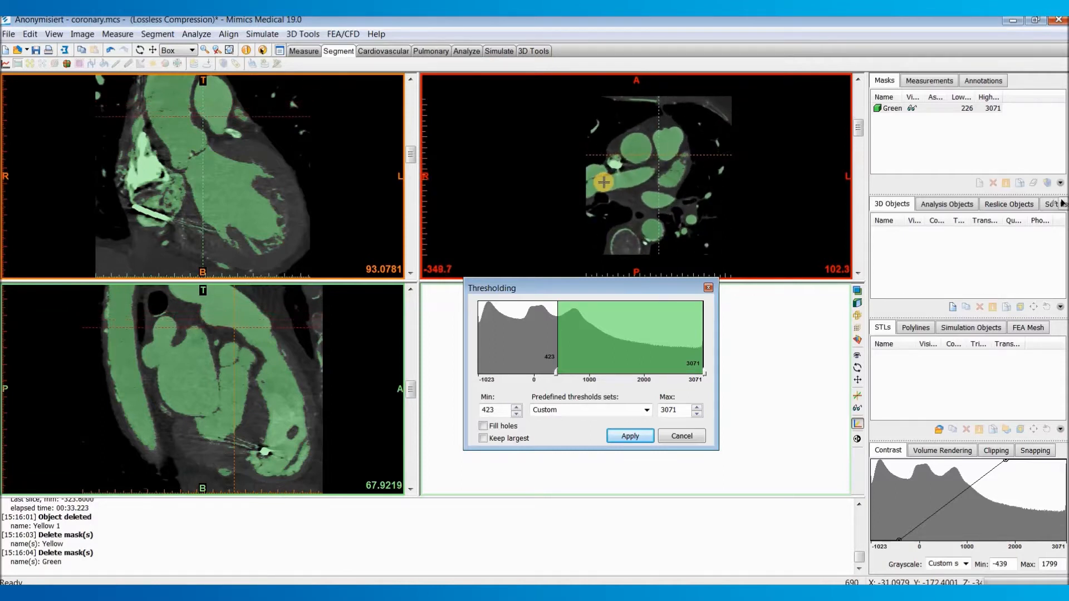
scroll(604, 182, down, 7)
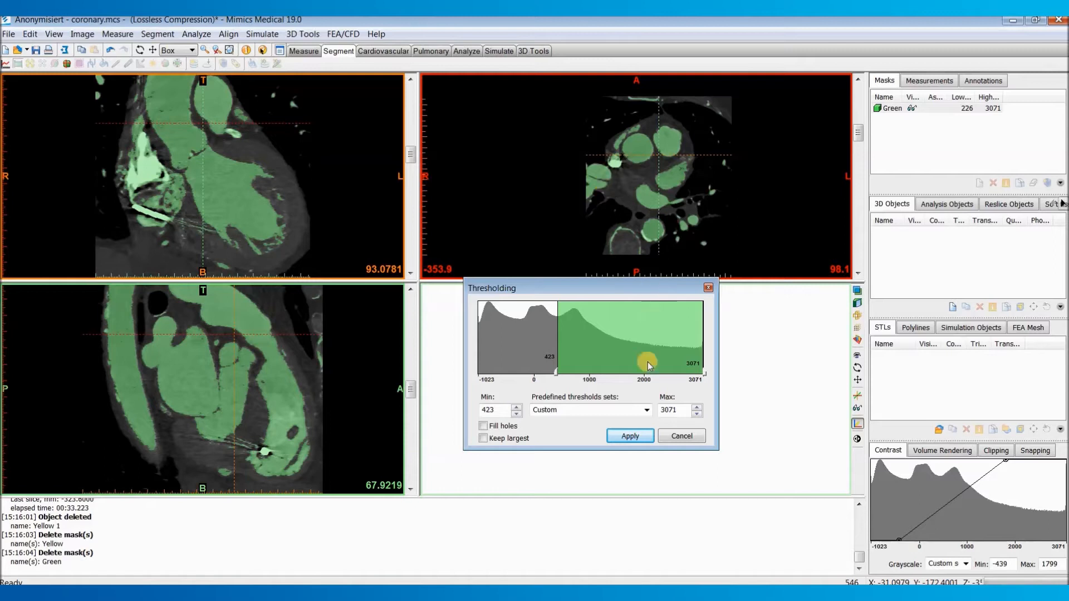
click(628, 436)
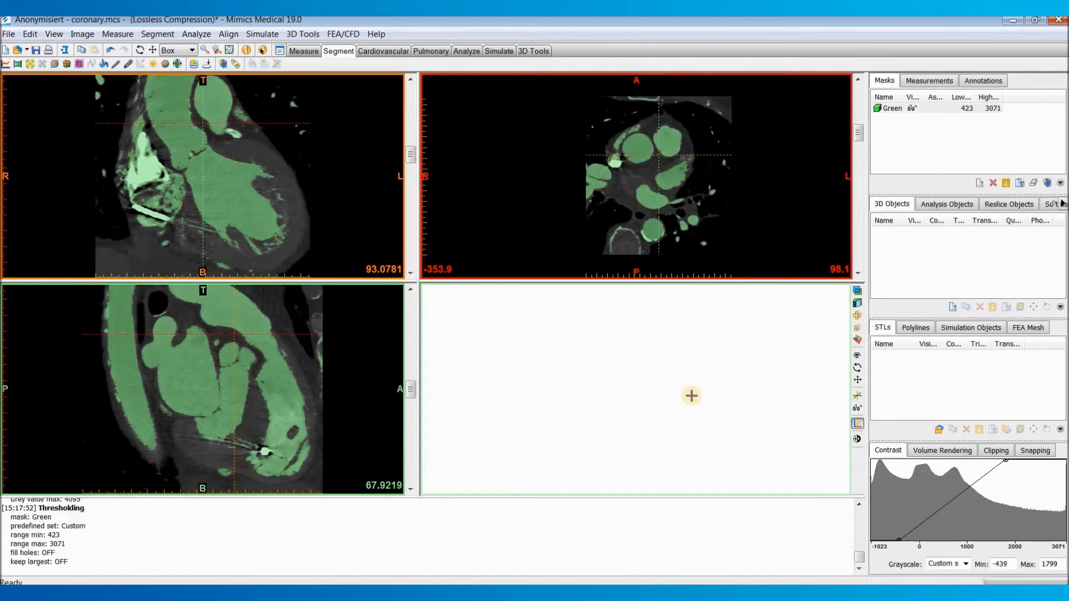
Step: Turn on the 3D preview of the green mask and orient it to a front view of the heart
click(857, 327)
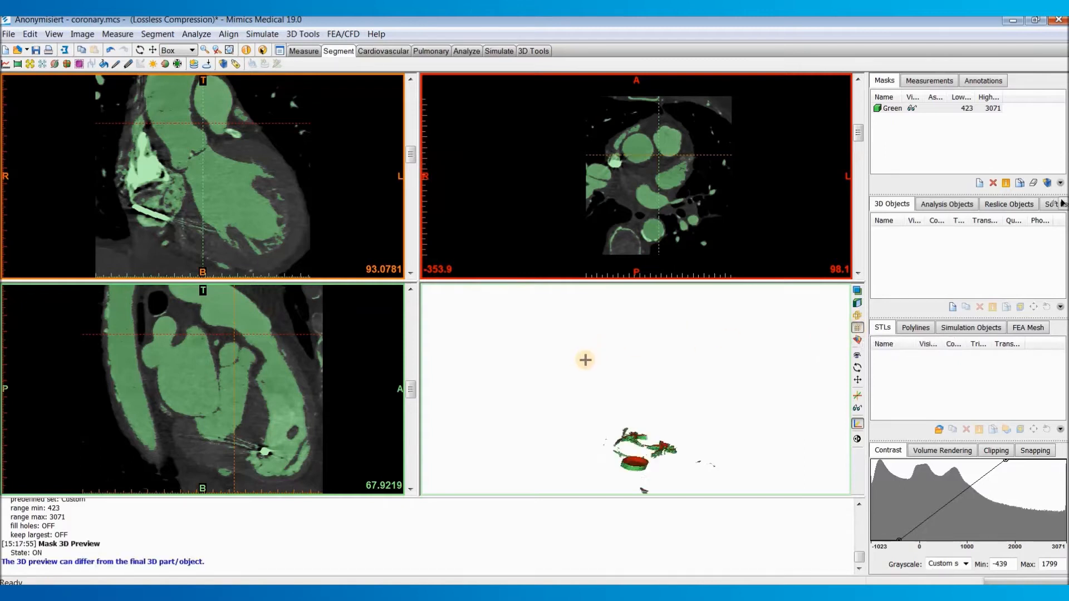
middle_drag(651, 341, 649, 334)
right_drag(649, 352, 591, 345)
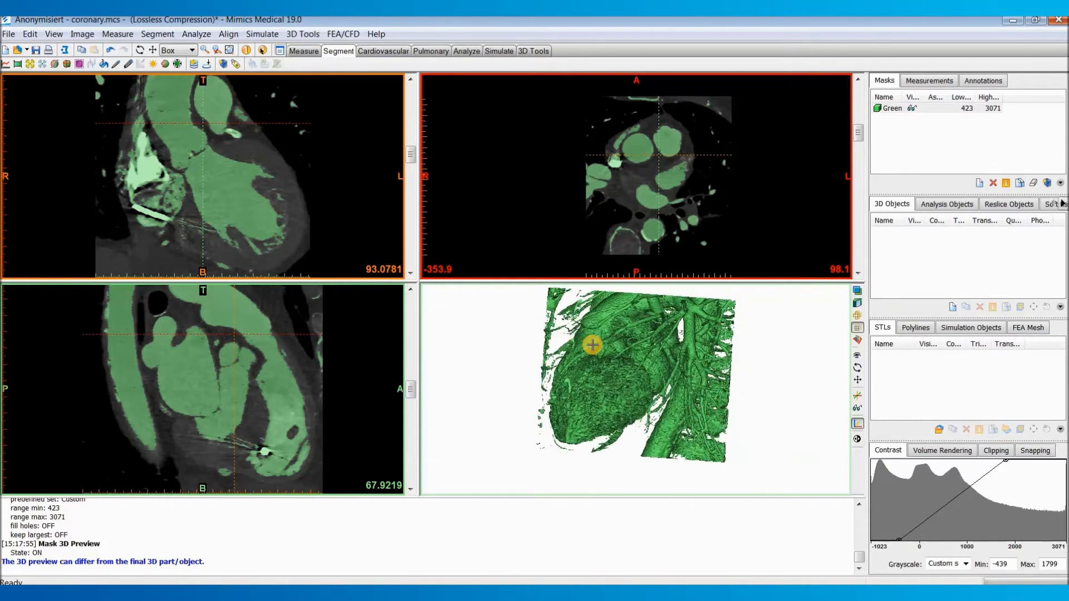
right_drag(662, 354, 730, 340)
right_drag(548, 329, 615, 378)
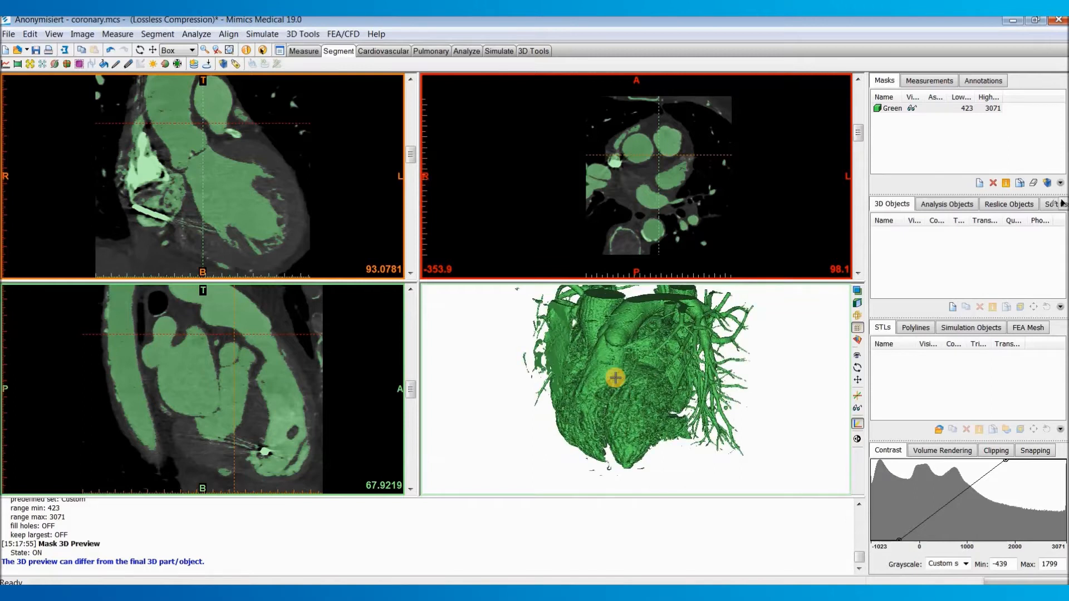
Step: Region-grow the heart from the green mask into a new mask, keeping the original mask, with multiple layers and 6-connectivity
click(157, 33)
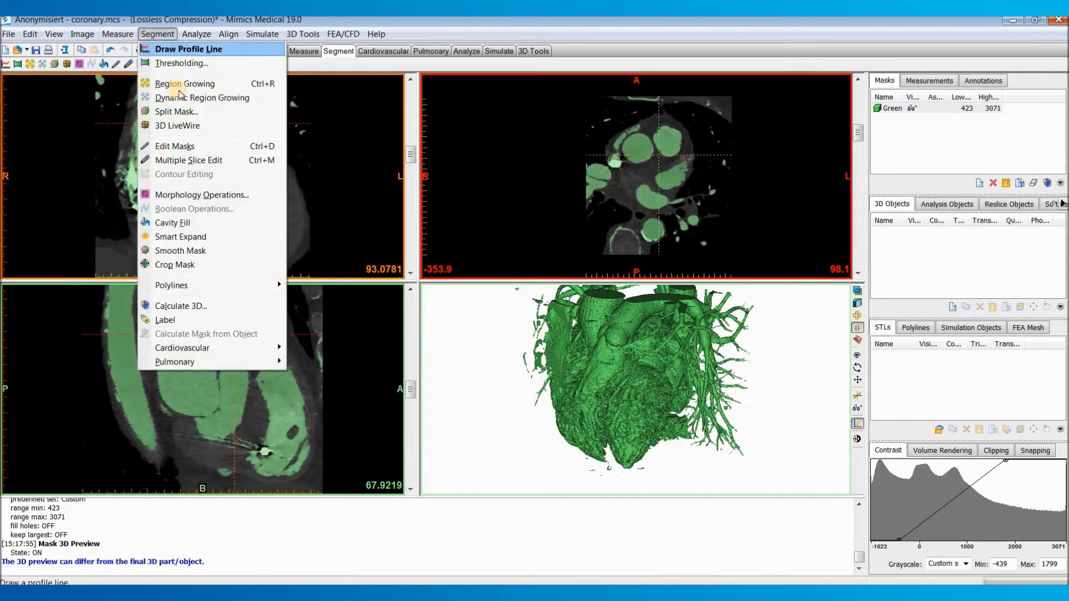
click(174, 84)
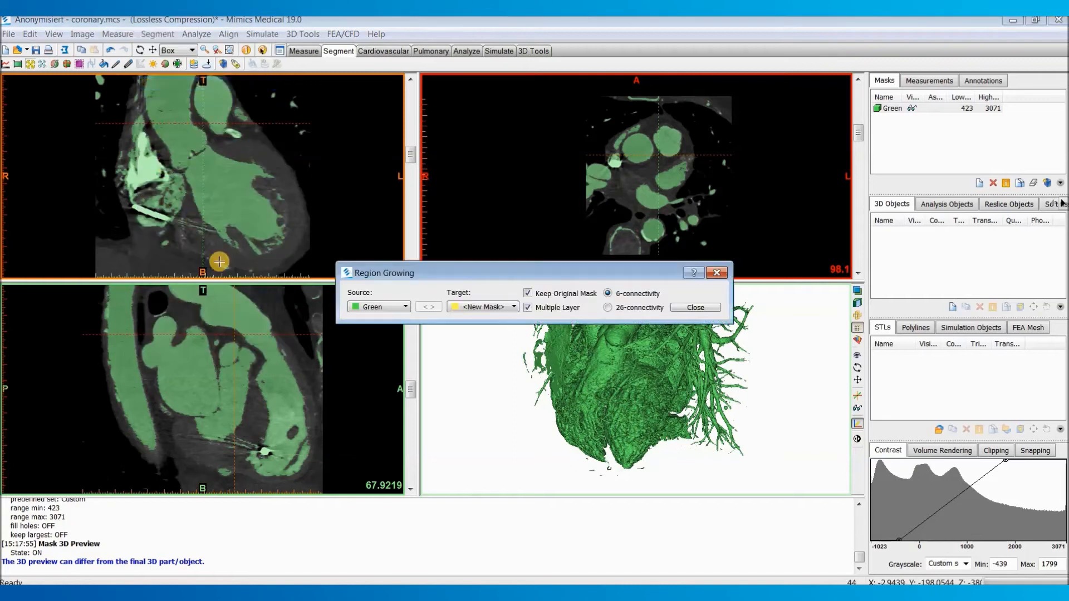
click(634, 399)
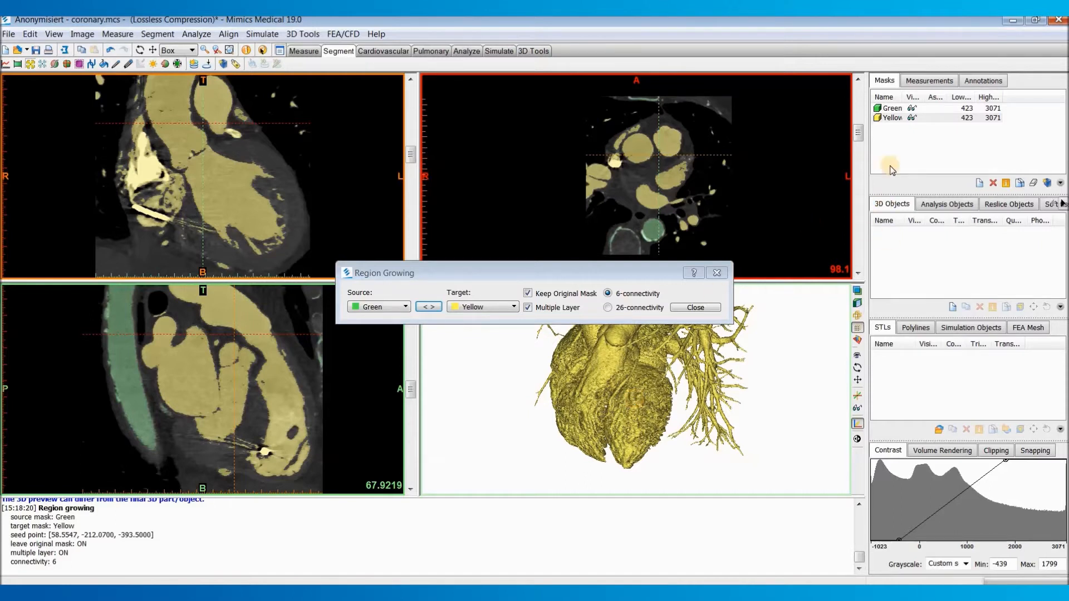
click(707, 310)
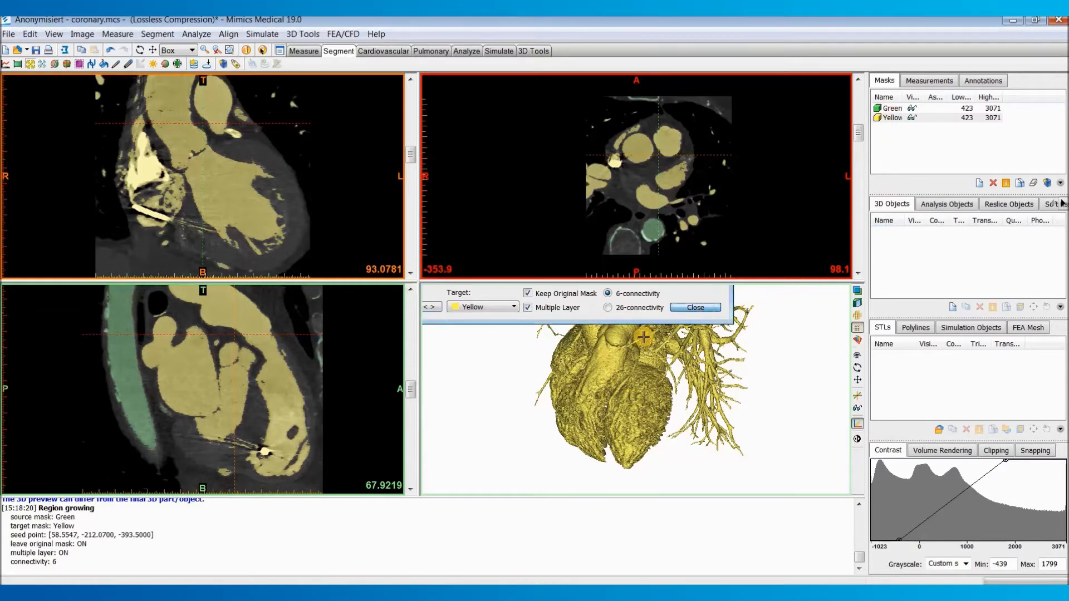
Step: Examine the yellow mask in 3D and through the axial slices for places where the pulmonary artery touches neighbouring vessels
right_drag(632, 349, 619, 361)
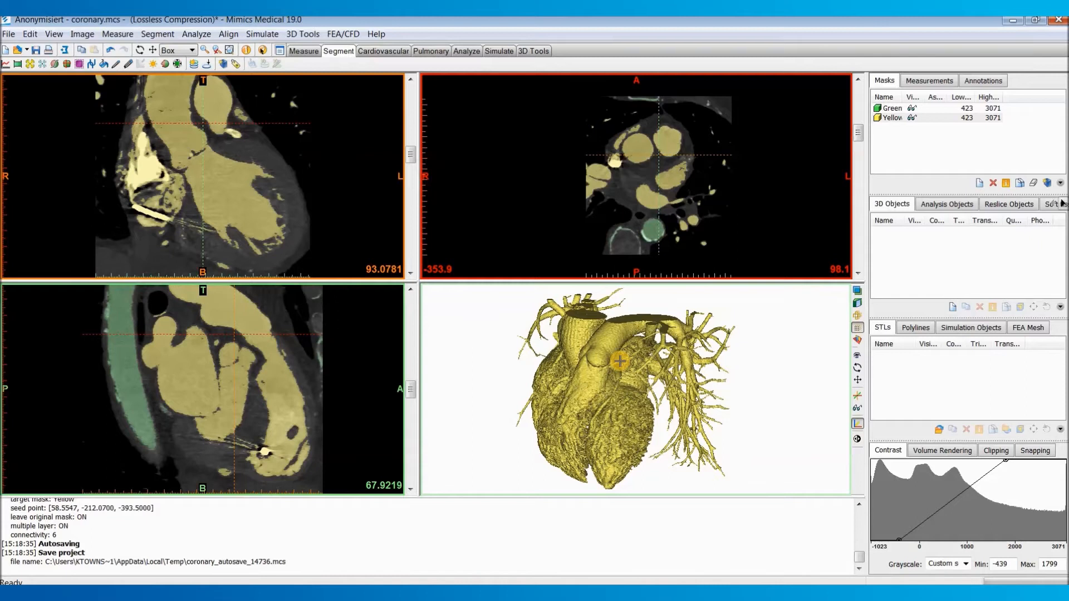
click(158, 34)
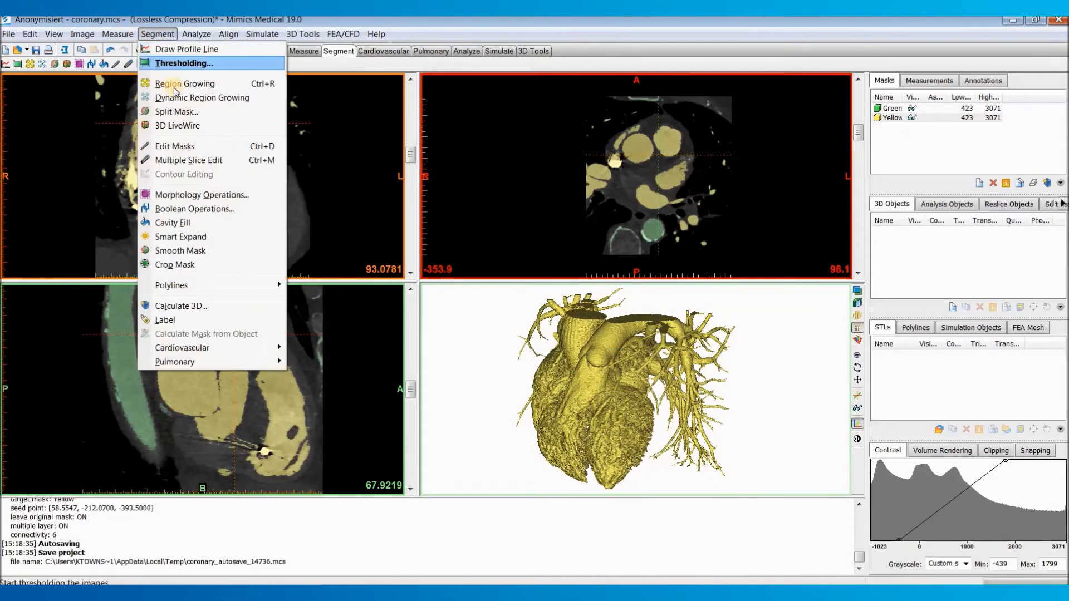
click(208, 117)
right_drag(615, 400, 623, 417)
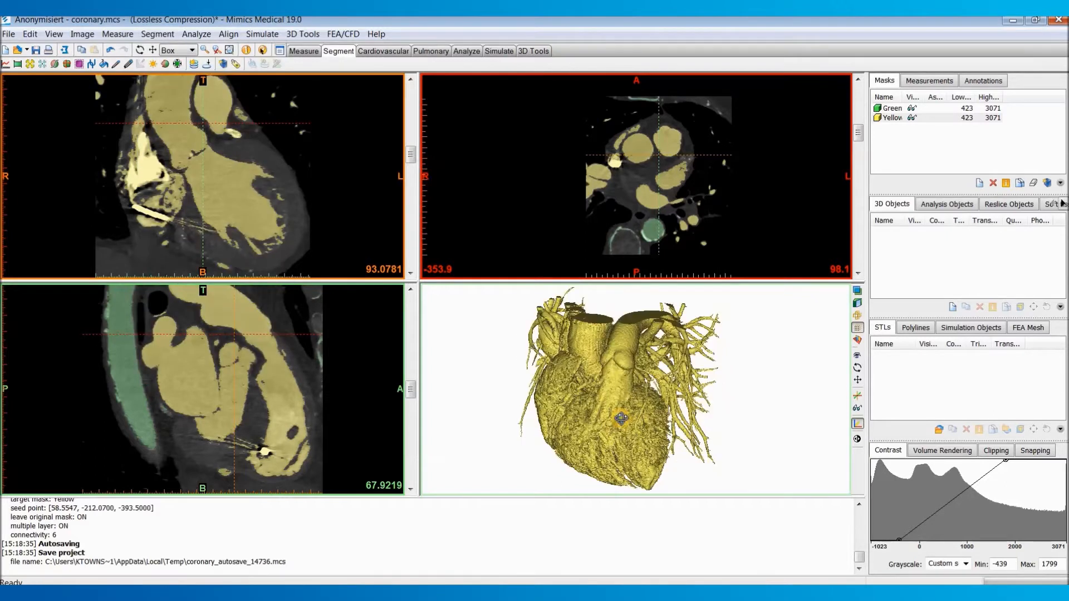
scroll(691, 232, up, 5)
scroll(691, 231, up, 4)
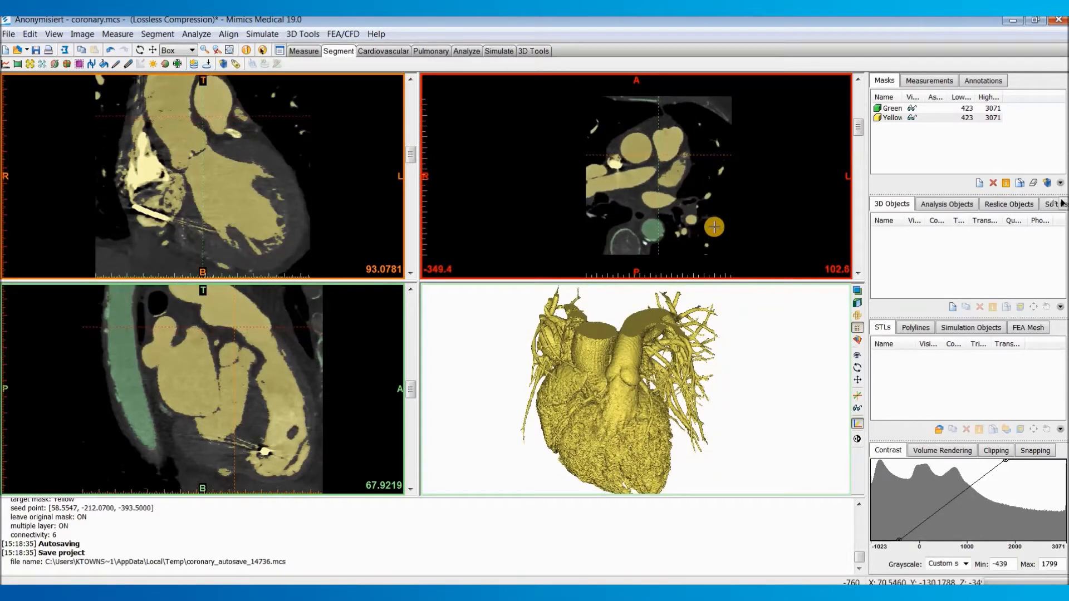
scroll(684, 177, down, 5)
scroll(627, 192, up, 3)
scroll(612, 186, up, 3)
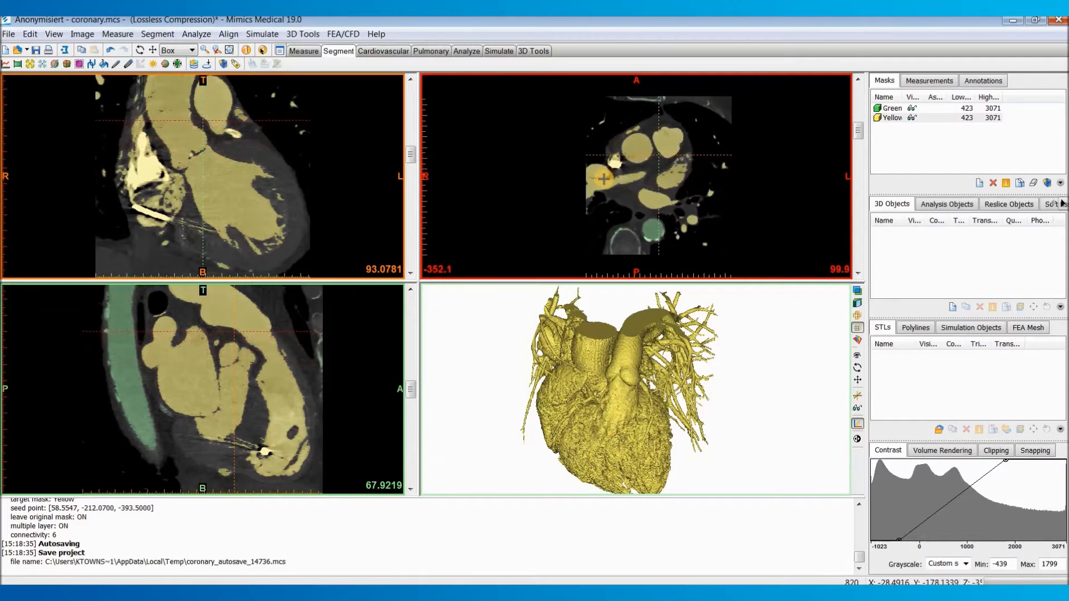
scroll(590, 179, up, 1)
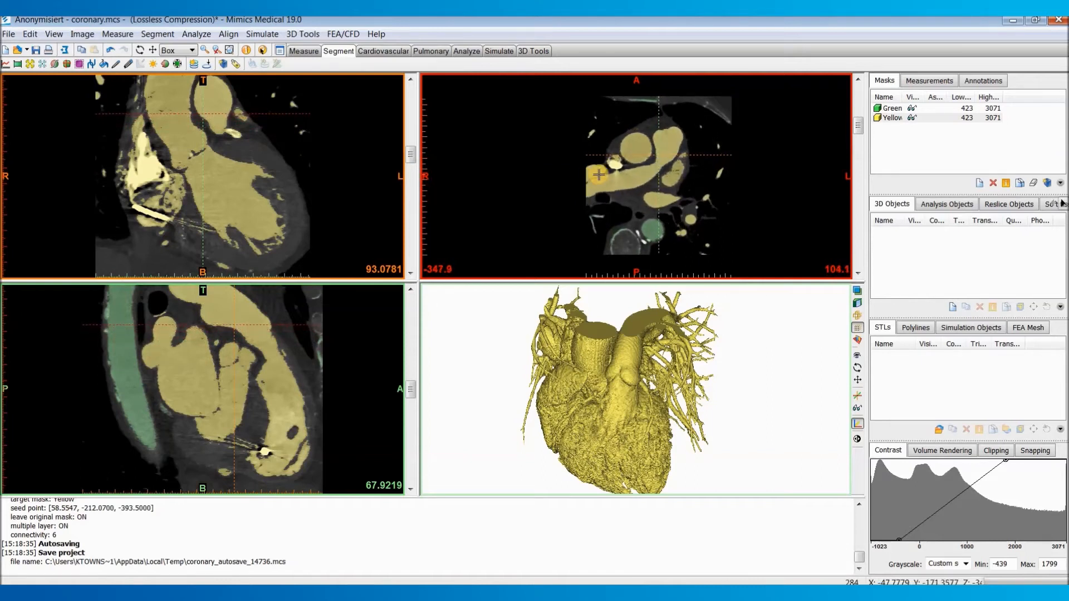
scroll(592, 178, up, 3)
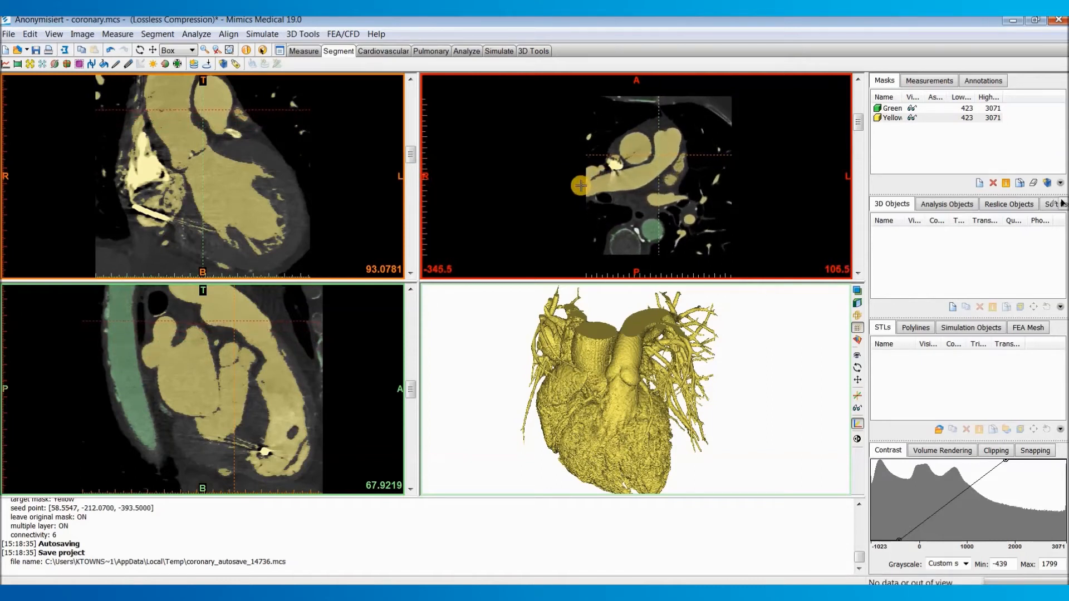
scroll(587, 190, up, 2)
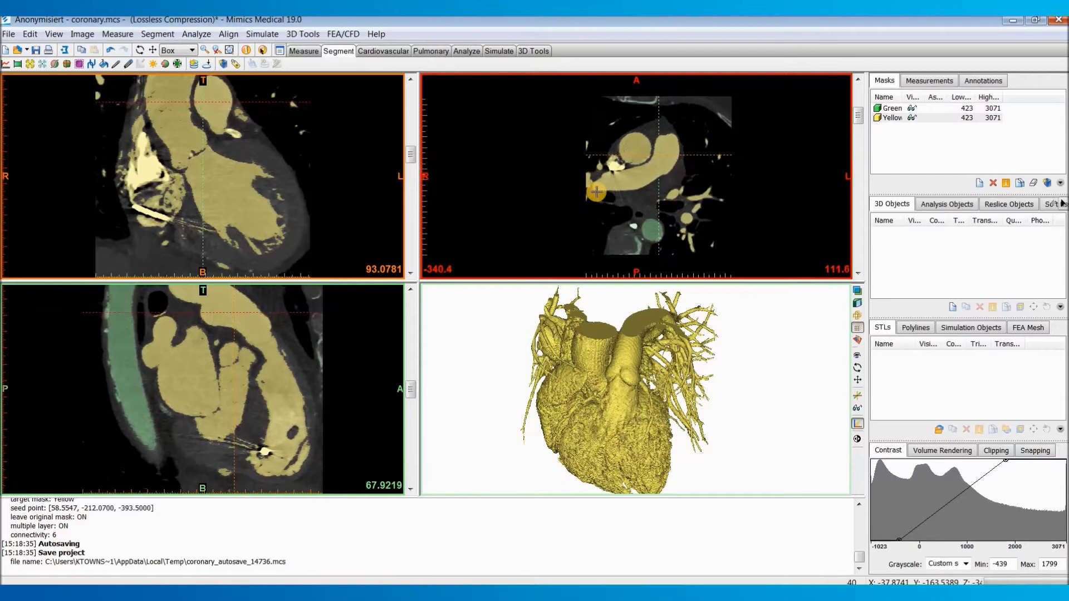
Step: Start Multiple Slice Edit on the yellow mask and mark the contact between the right pulmonary artery and its neighbouring vessel on an axial slice
ctrl+scroll(598, 188, up, 2)
ctrl+scroll(598, 188, up, 2)
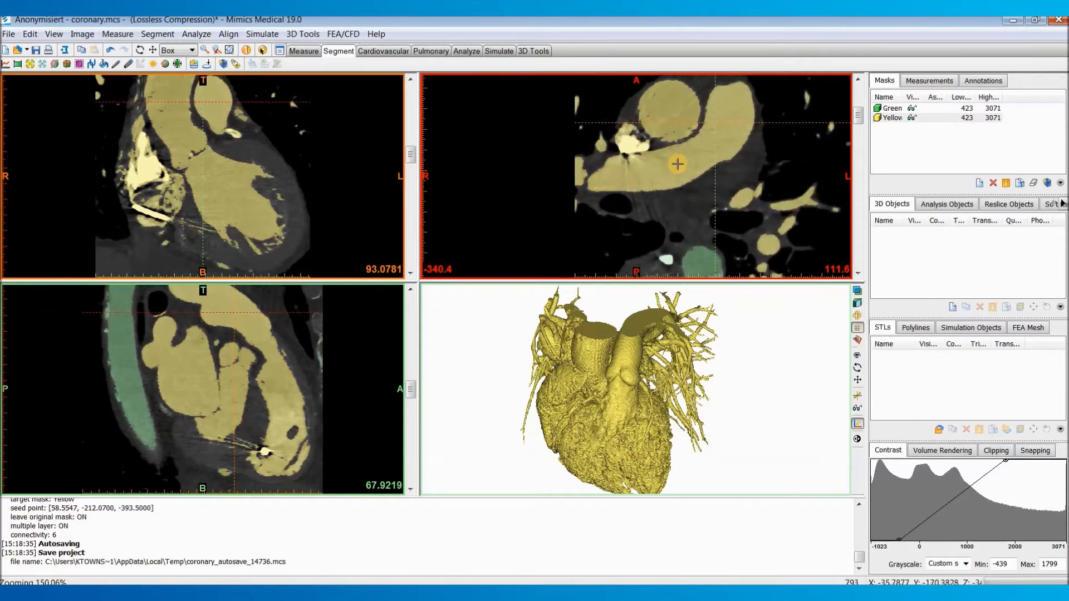
click(158, 34)
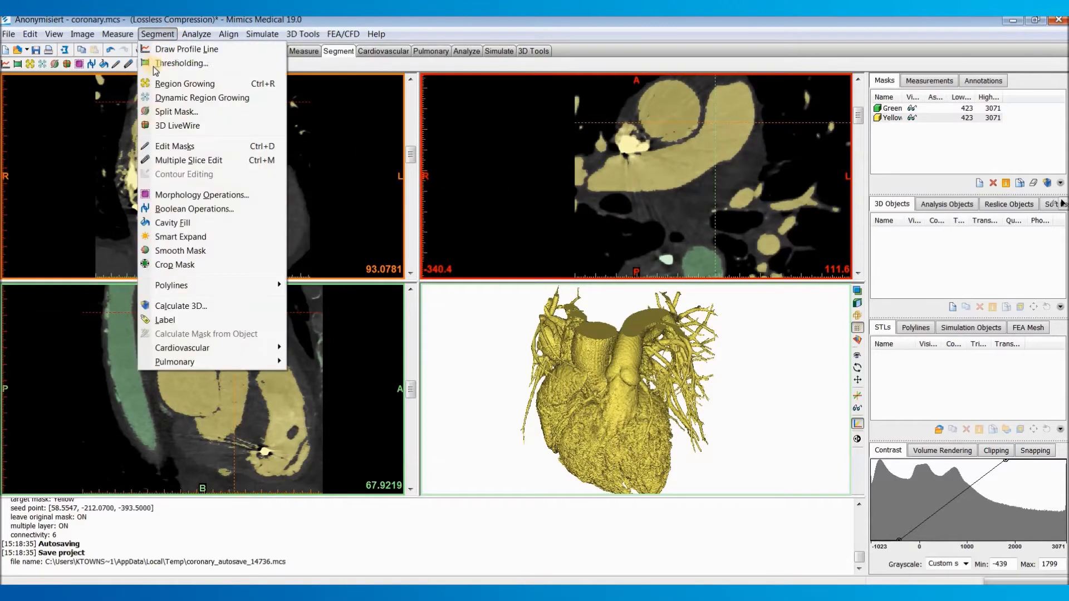
click(203, 161)
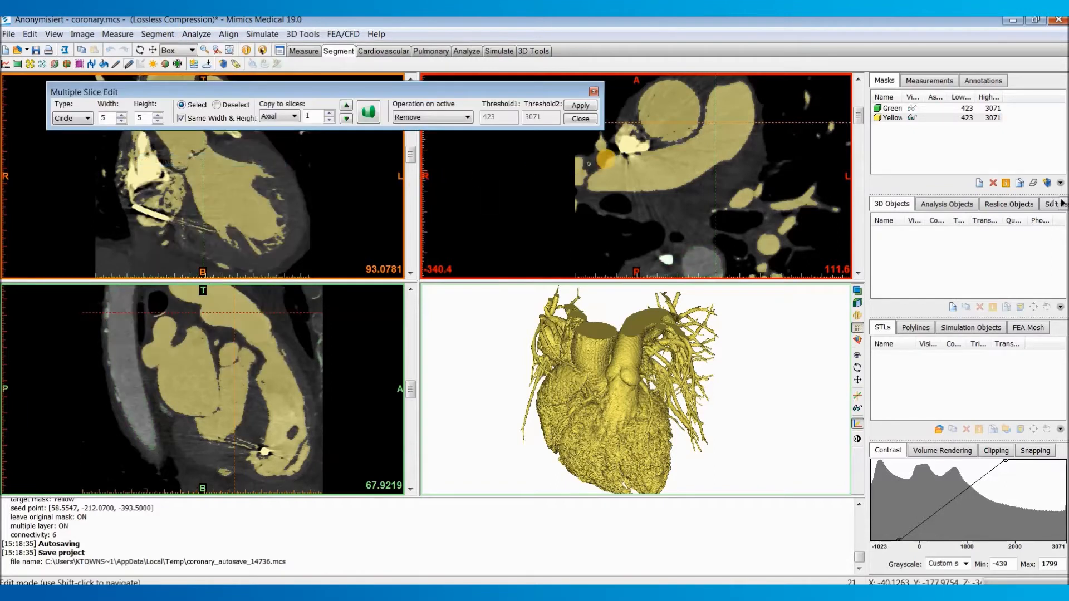
ctrl+scroll(598, 176, up, 2)
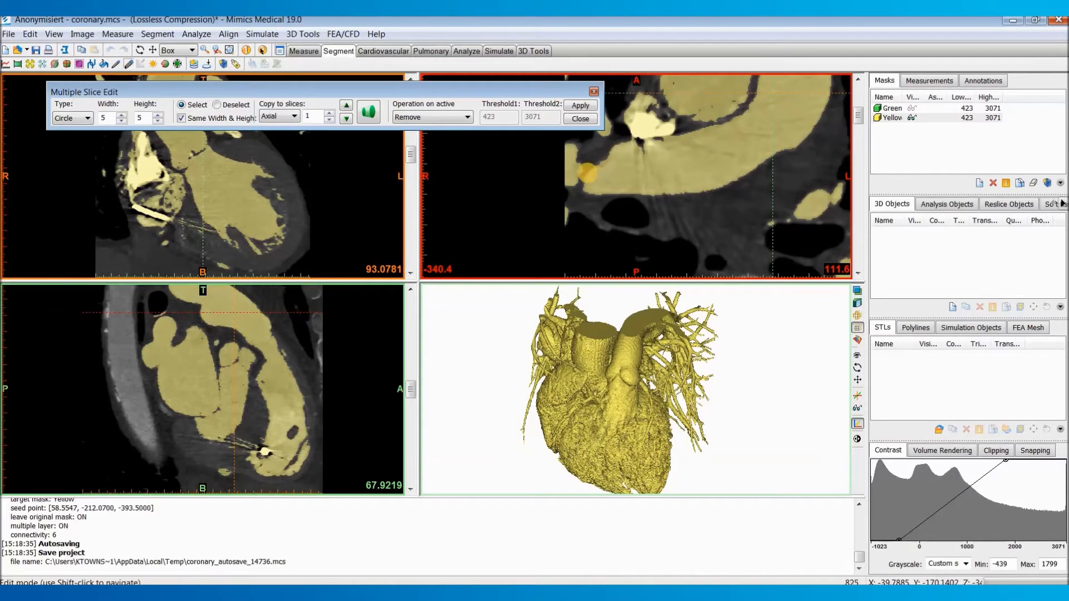
drag(589, 171, 581, 192)
scroll(572, 184, down, 2)
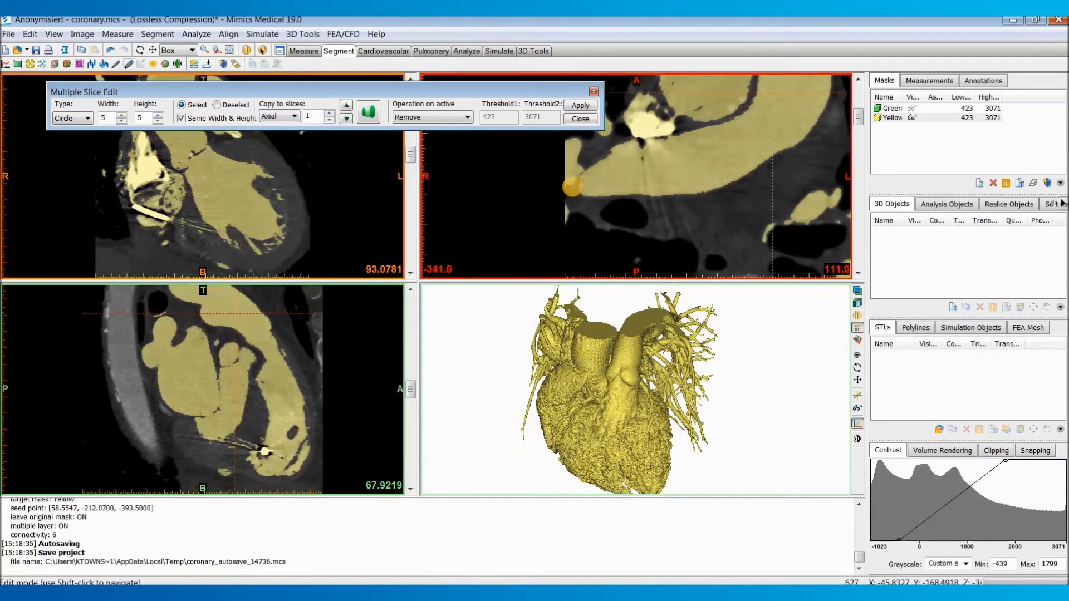
Step: Mark the boundary between the right pulmonary artery and the touching vessel on several lower axial slices, using the size-5 circle brush
scroll(592, 160, down, 4)
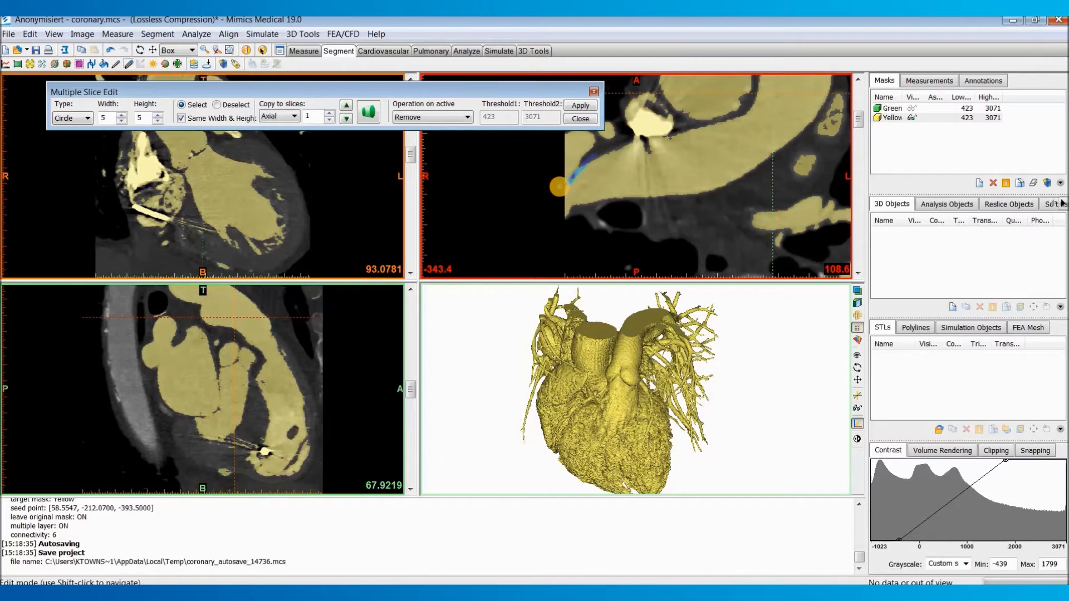
scroll(558, 186, down, 4)
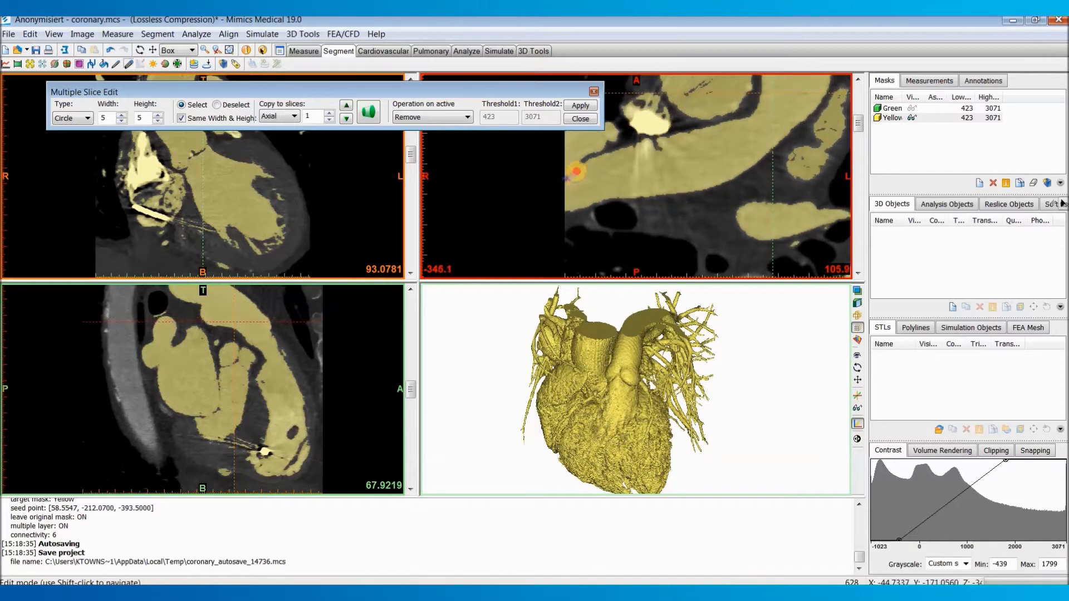
drag(583, 162, 588, 157)
scroll(563, 179, down, 4)
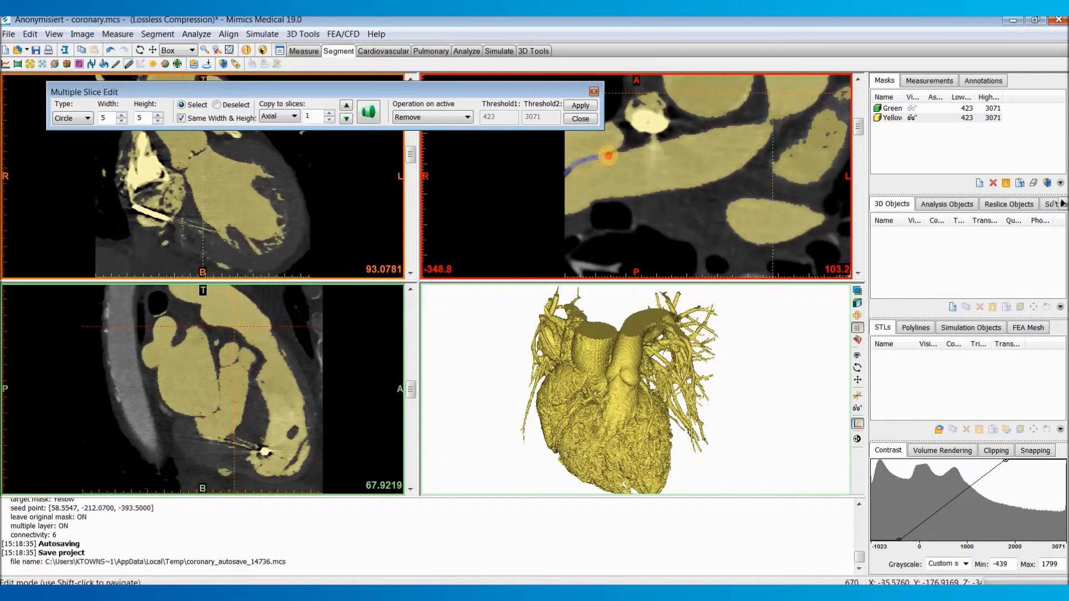
scroll(629, 143, down, 5)
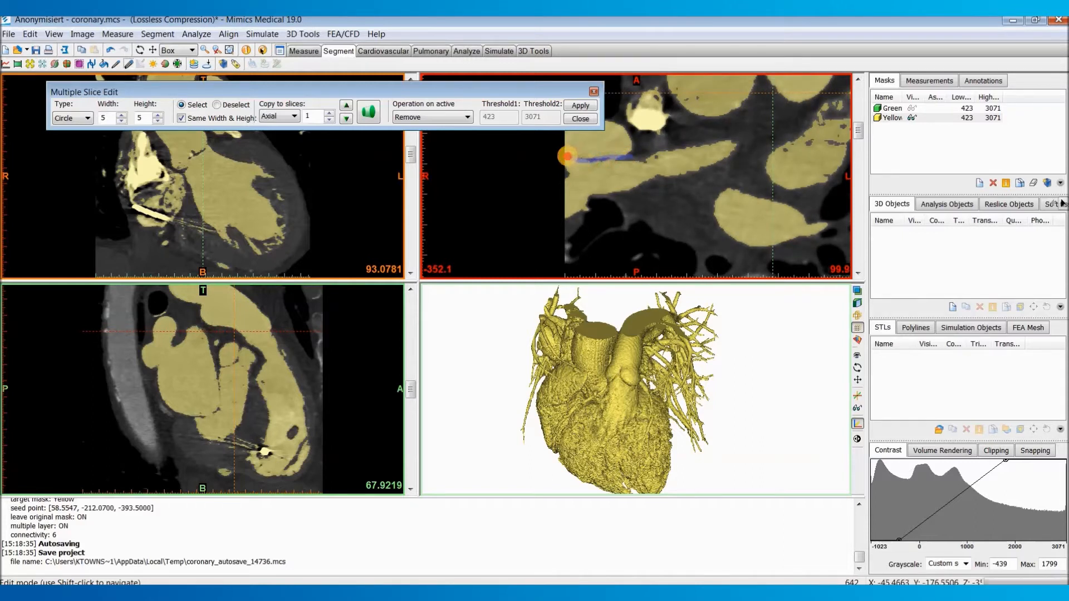
scroll(557, 150, down, 4)
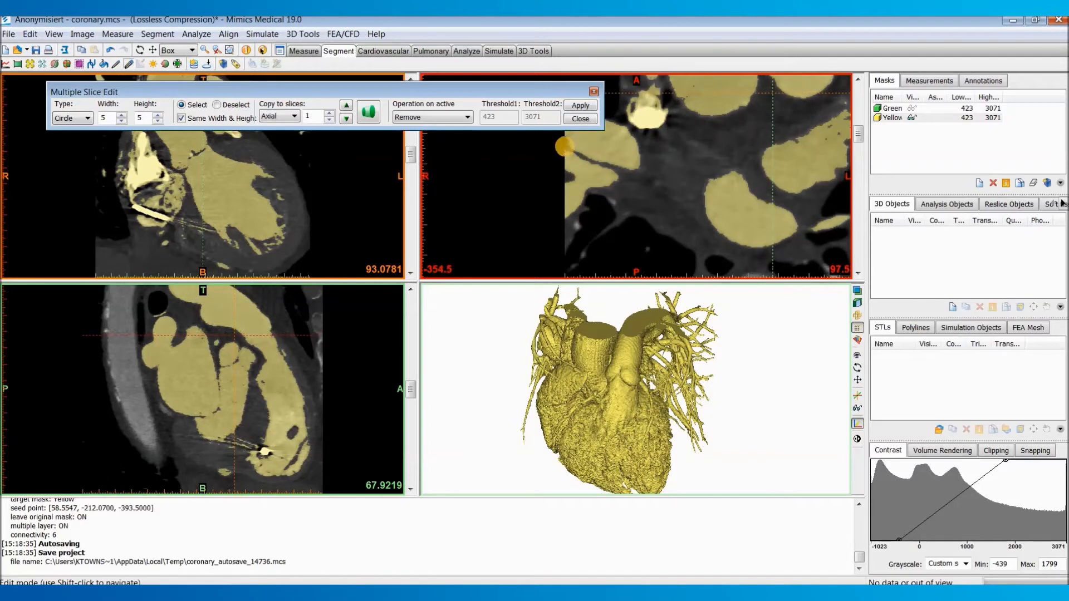
drag(563, 146, 587, 157)
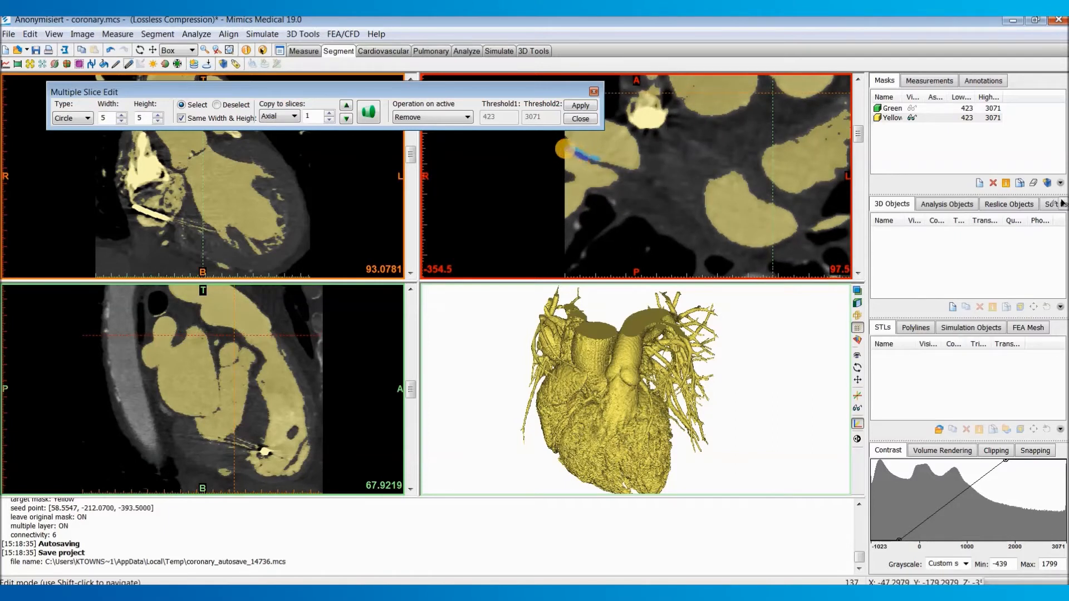
Step: Interpolate the marked boundary between slices, fill its gaps, and remove the marked region from the yellow mask
click(371, 114)
scroll(654, 193, up, 6)
scroll(654, 193, up, 12)
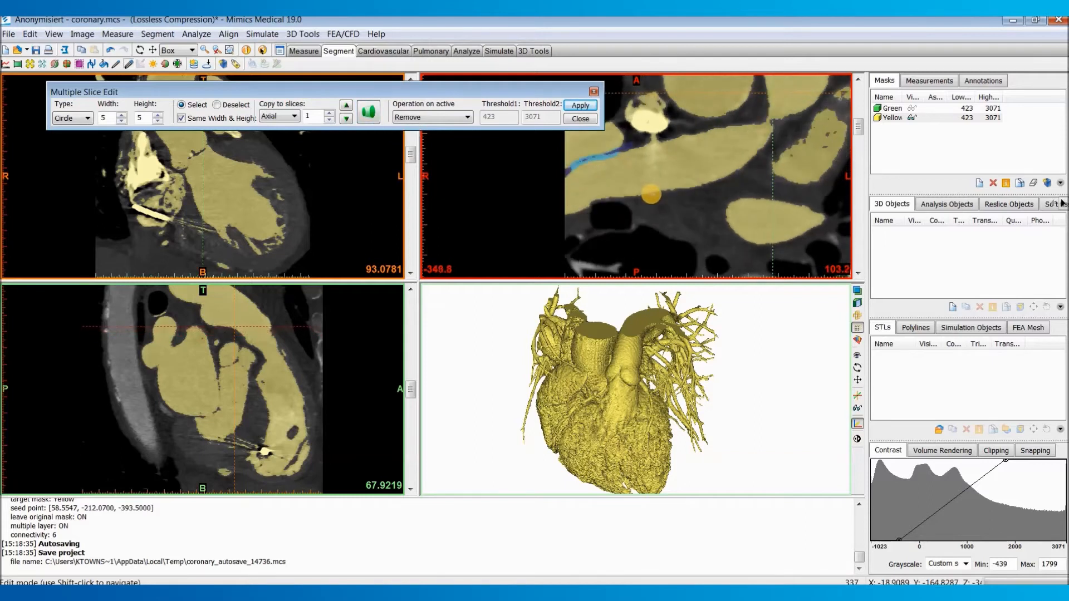
scroll(583, 169, down, 7)
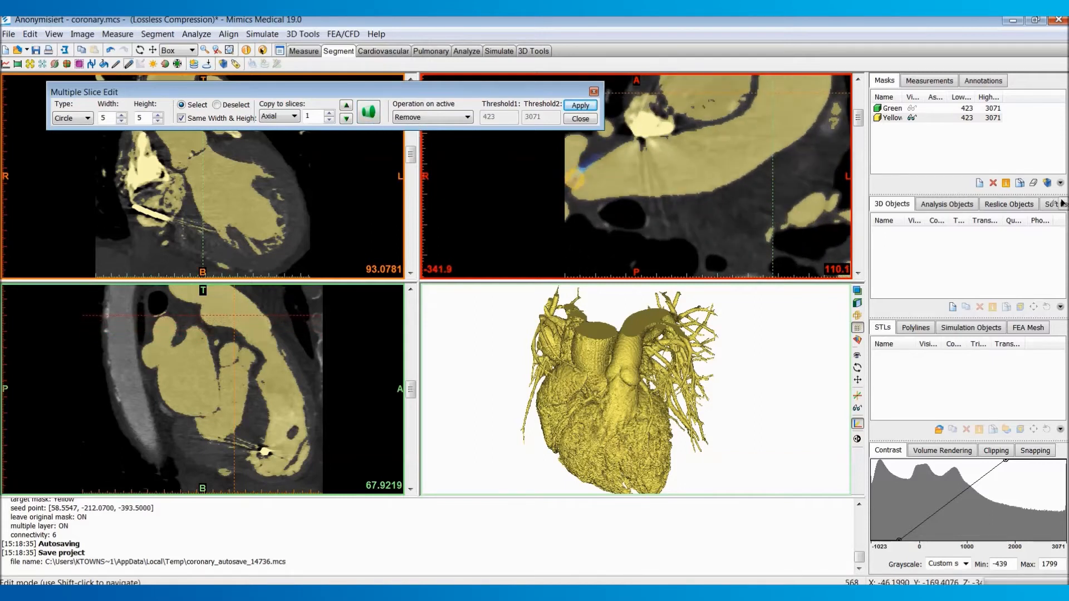
scroll(583, 170, up, 1)
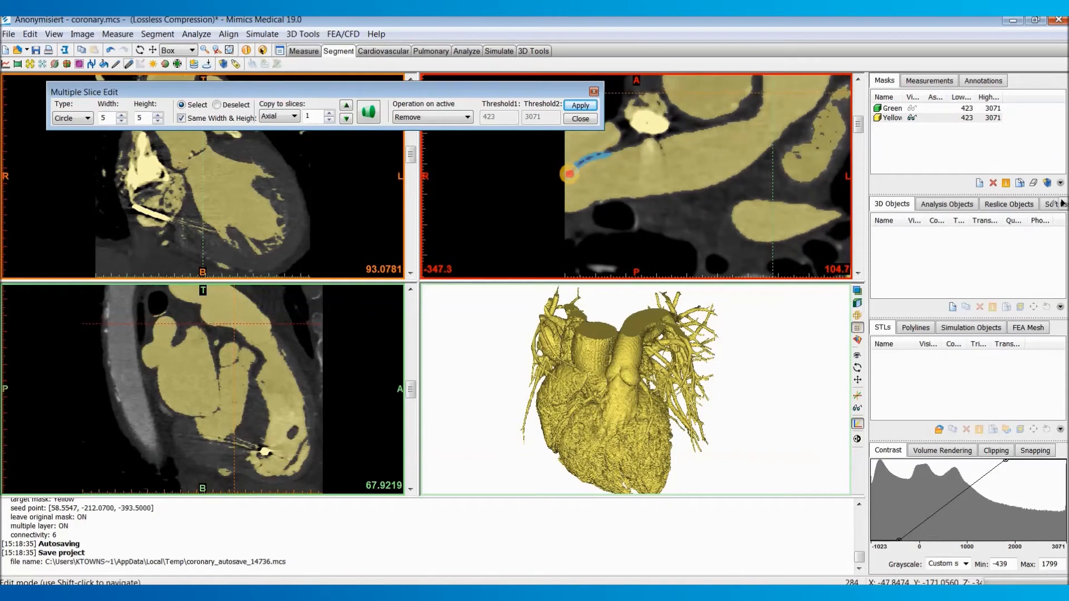
drag(588, 161, 610, 153)
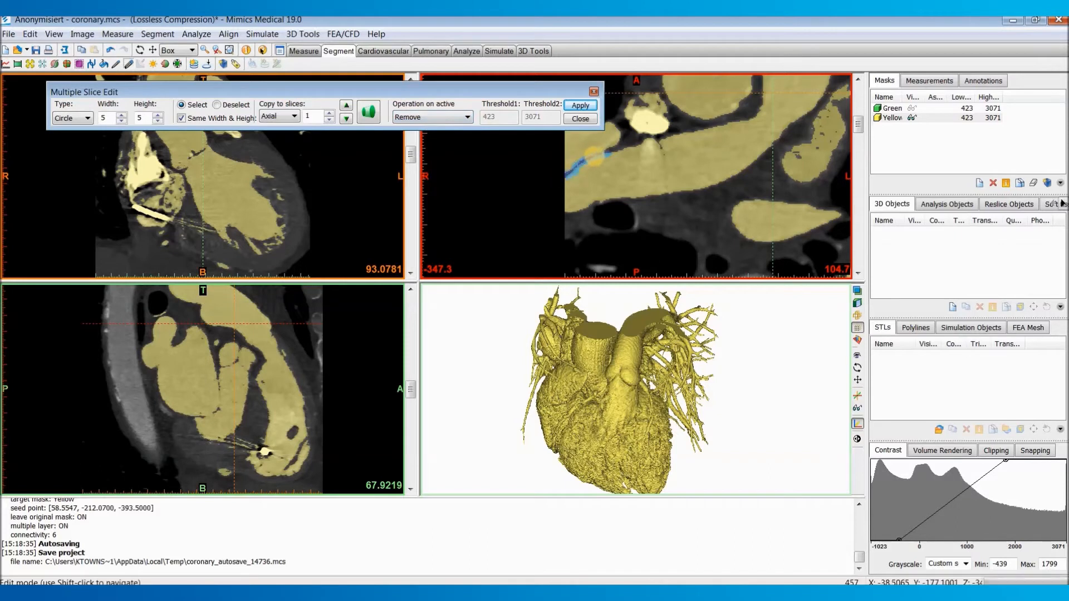
click(579, 118)
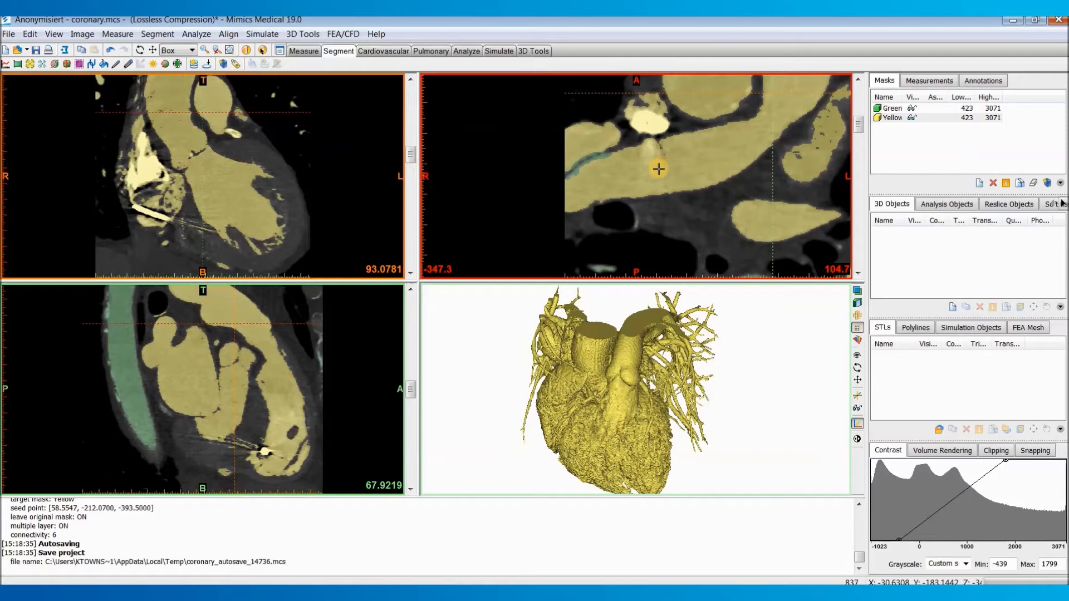
Step: Hide the green mask and check the vessel separation in the yellow mask through the axial slices
click(912, 108)
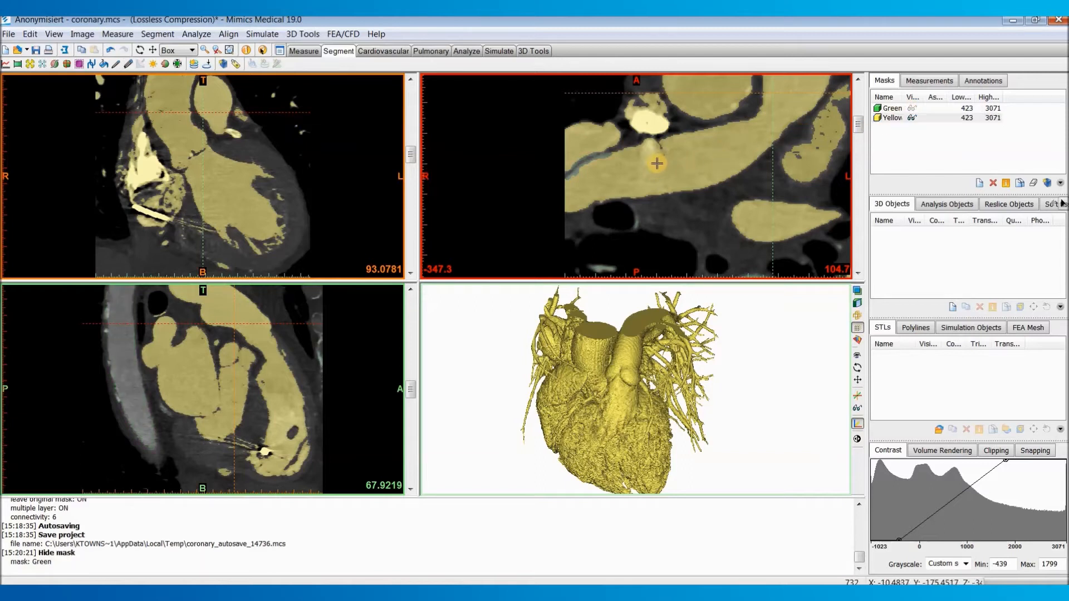
scroll(638, 170, up, 5)
scroll(634, 169, down, 13)
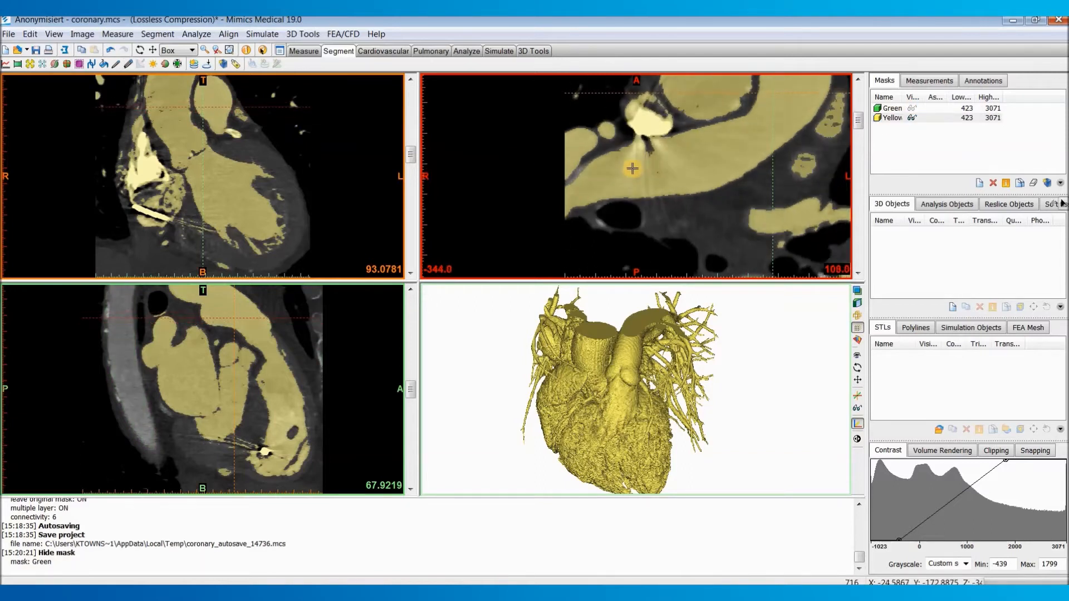
scroll(633, 168, down, 3)
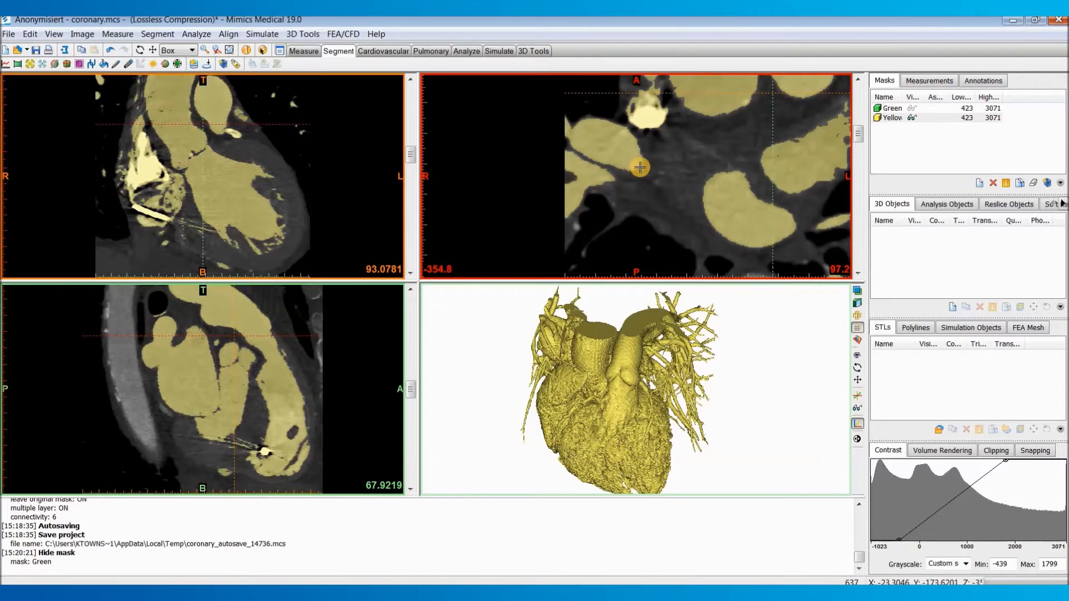
scroll(640, 167, up, 14)
scroll(616, 145, up, 5)
scroll(618, 142, up, 5)
scroll(662, 153, up, 4)
ctrl+right_drag(666, 152, 650, 164)
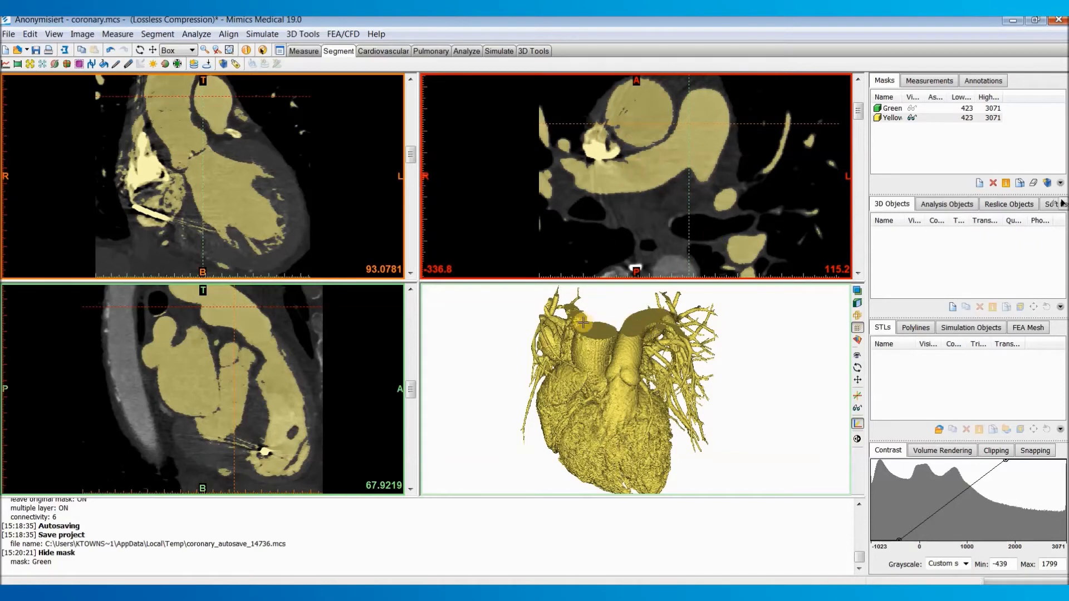
Step: Lasso-erase the peripheral pulmonary branches beside the heart and around the pulmonary artery from the yellow mask in the 3D preview
right_drag(604, 371, 665, 393)
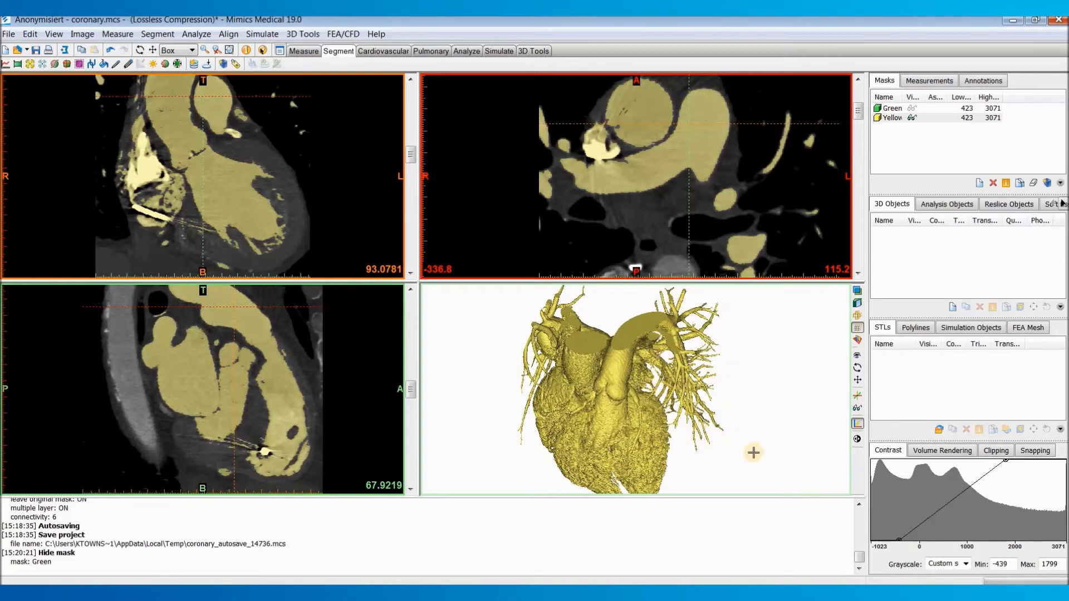
click(158, 34)
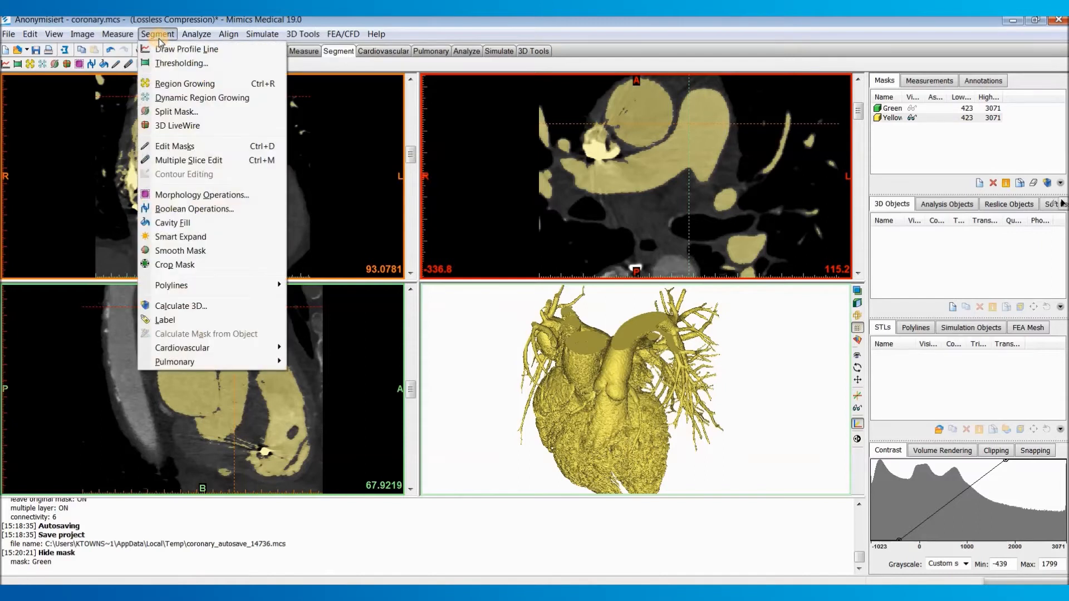
click(207, 147)
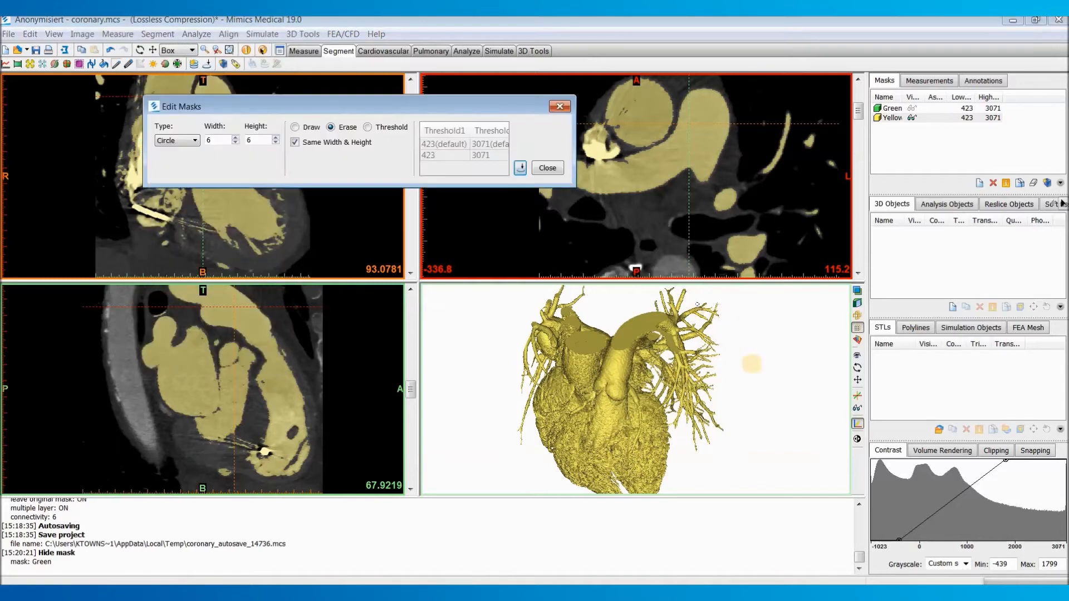
click(187, 143)
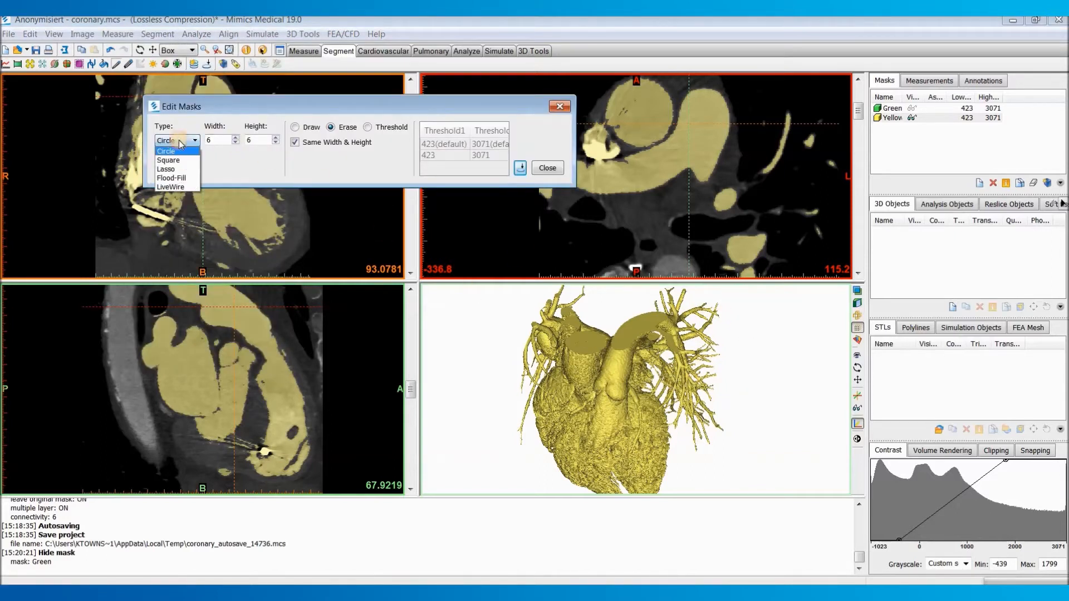
click(176, 169)
click(331, 128)
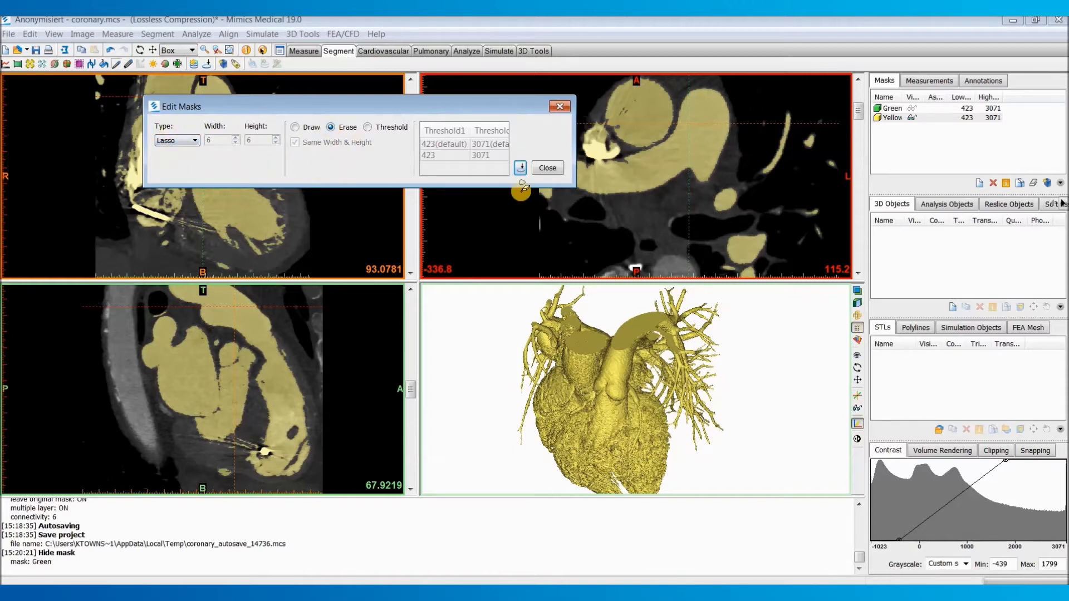
click(660, 376)
mouse_move(664, 351)
mouse_down()
mouse_move(656, 318)
mouse_move(734, 286)
mouse_move(768, 372)
mouse_move(742, 435)
mouse_move(715, 440)
mouse_move(679, 405)
mouse_move(676, 371)
mouse_move(686, 369)
mouse_up()
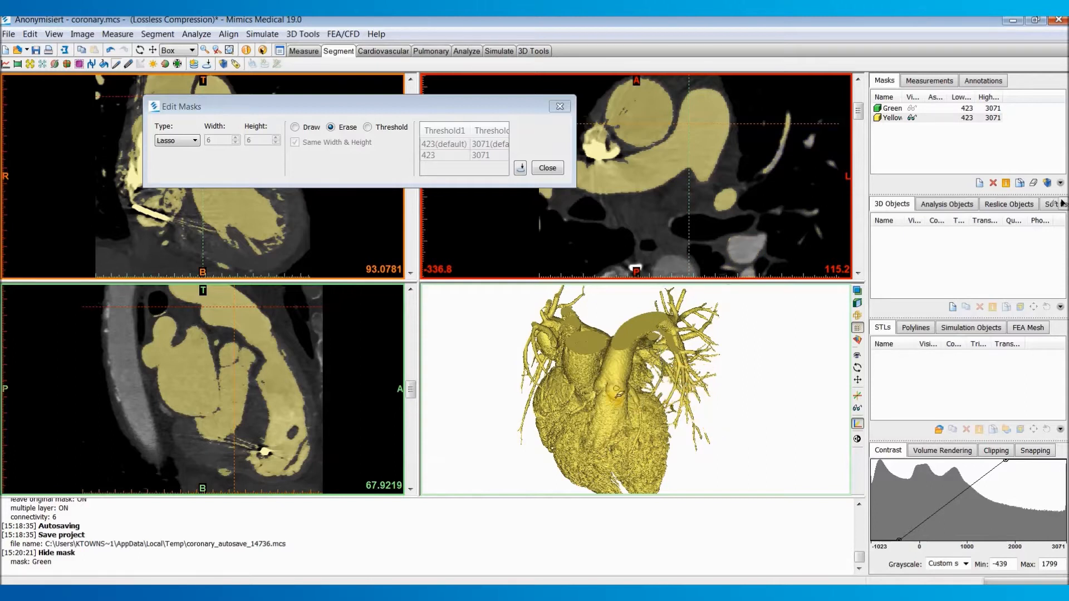
mouse_move(576, 378)
right_down()
mouse_move(595, 355)
mouse_move(704, 384)
mouse_move(685, 356)
mouse_move(559, 392)
right_up()
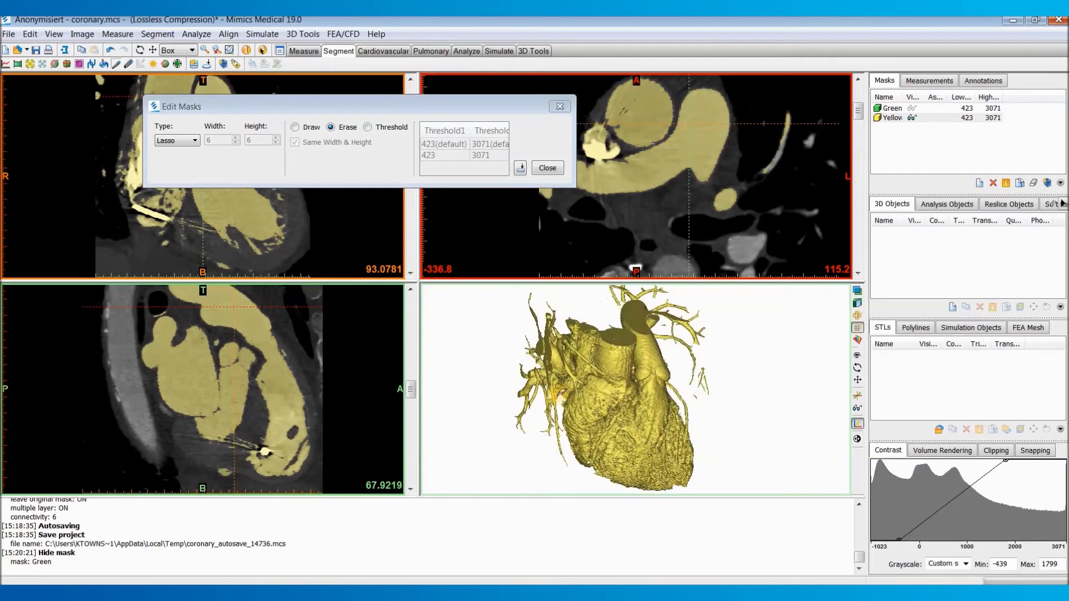
mouse_move(560, 400)
mouse_down()
mouse_move(533, 311)
mouse_move(490, 346)
mouse_move(512, 424)
mouse_move(558, 400)
mouse_up()
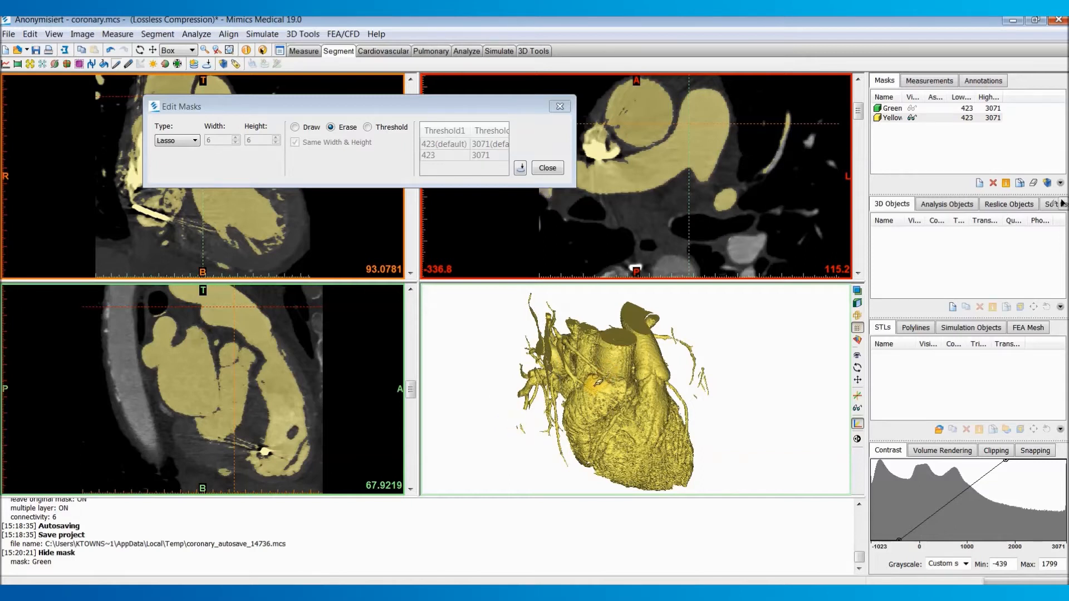
Step: Try lasso-erasing more outer vessel branches from another 3D angle, and undo the last two erasures
mouse_move(709, 370)
mouse_down()
mouse_move(718, 331)
mouse_move(668, 339)
mouse_move(682, 379)
mouse_move(702, 393)
mouse_up()
mouse_move(623, 383)
right_down()
mouse_move(637, 370)
mouse_move(758, 390)
mouse_move(598, 376)
right_up()
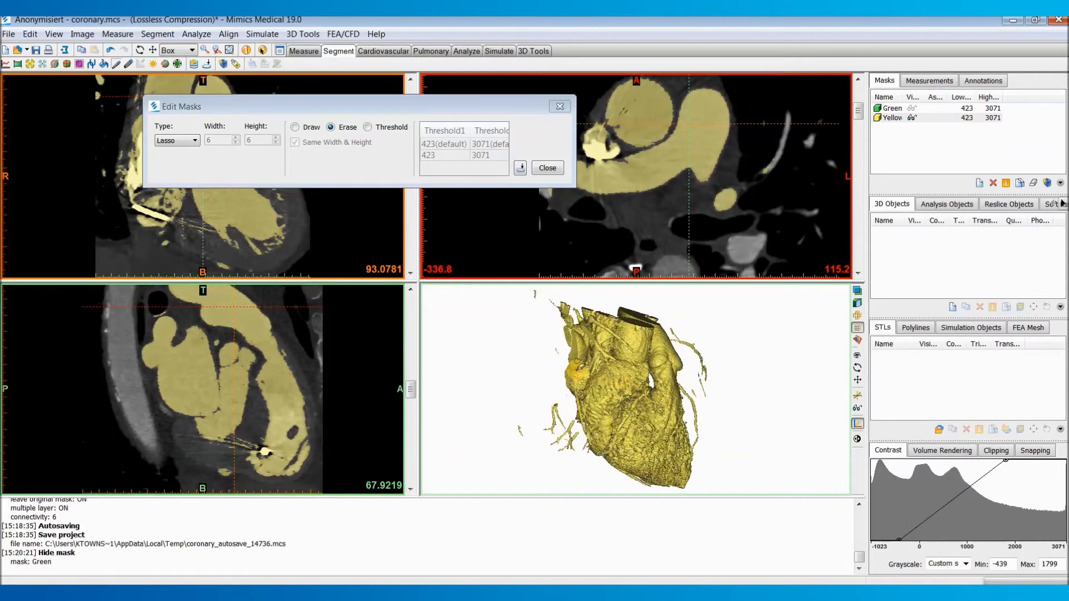
key(ctrl+z)
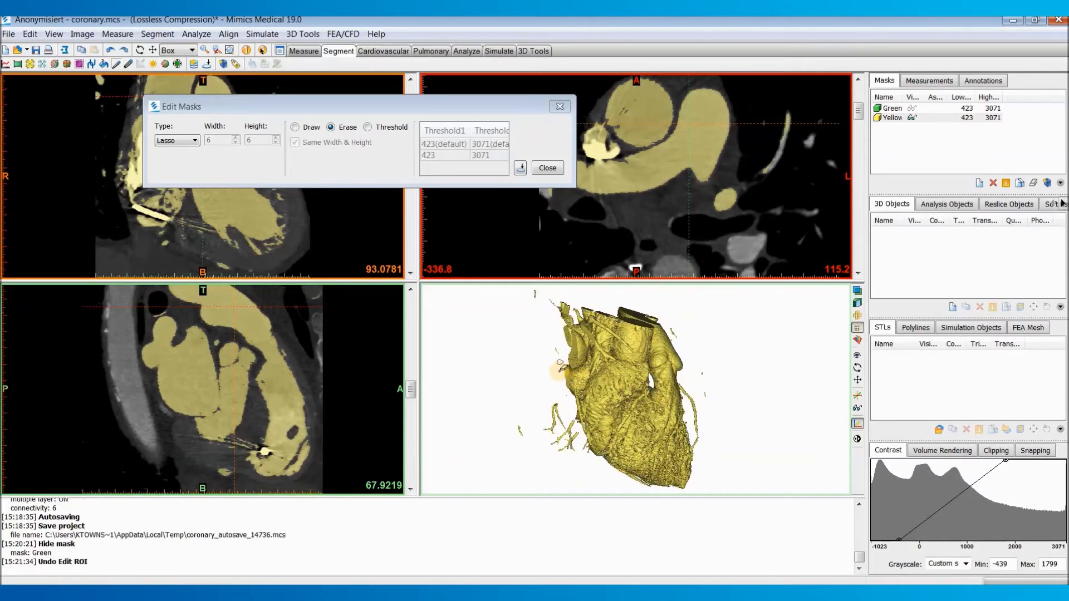
key(ctrl+z)
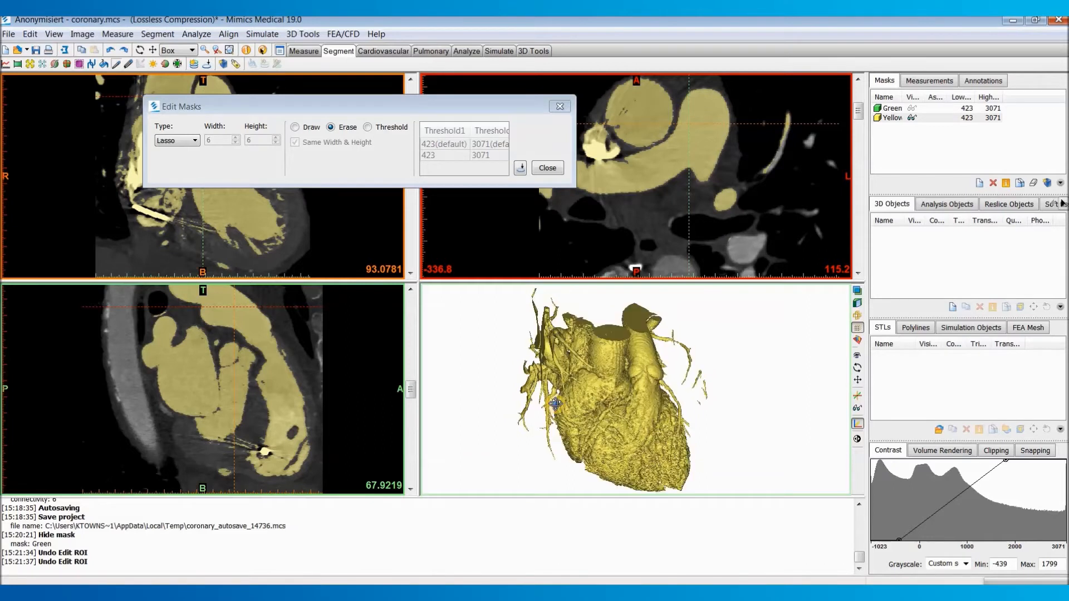
Step: Lasso-erase the remaining outer vessel branches on both sides of the heart from several 3D angles, and finish editing the mask
mouse_move(542, 363)
mouse_down()
mouse_move(543, 317)
mouse_move(504, 293)
mouse_move(496, 414)
mouse_move(537, 390)
mouse_up()
mouse_move(555, 322)
mouse_down()
mouse_move(524, 316)
mouse_move(548, 285)
mouse_move(556, 392)
mouse_up()
right_drag(567, 360, 641, 354)
mouse_move(634, 351)
mouse_down()
mouse_move(640, 325)
mouse_move(700, 348)
mouse_move(715, 411)
mouse_move(662, 375)
mouse_up()
mouse_move(597, 381)
right_down()
mouse_move(563, 418)
mouse_move(515, 406)
mouse_move(594, 380)
right_up()
middle_drag(593, 380, 639, 323)
scroll(662, 367, up, 2)
scroll(637, 364, down, 1)
right_drag(633, 362, 605, 383)
click(548, 167)
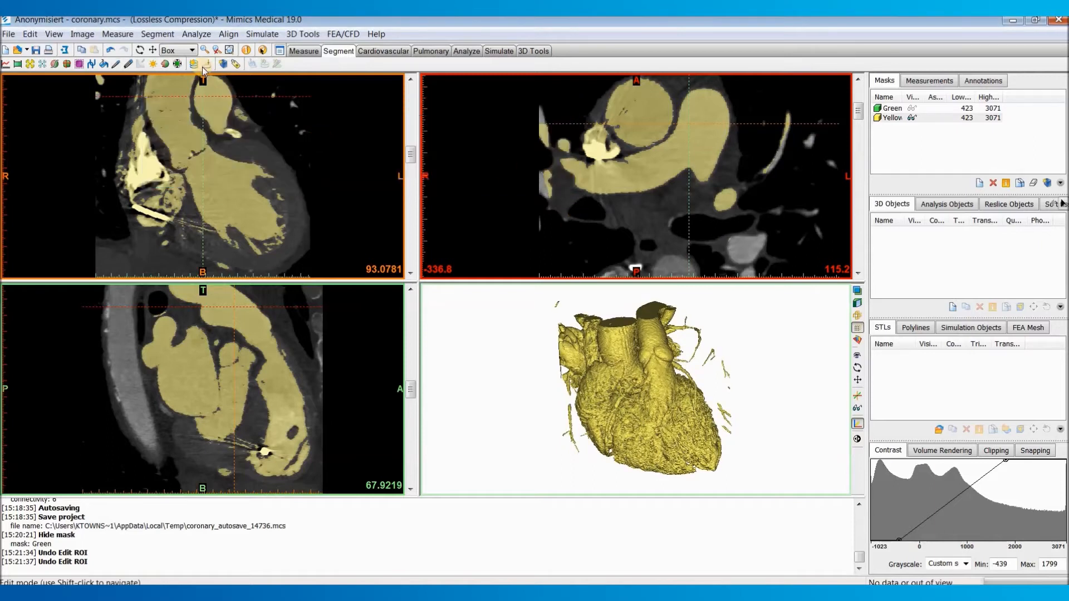
Step: Region-grow the heart from the yellow mask into a new mask with 6-connectivity, keeping the original mask, and check the result in 3D and axial slices
click(154, 35)
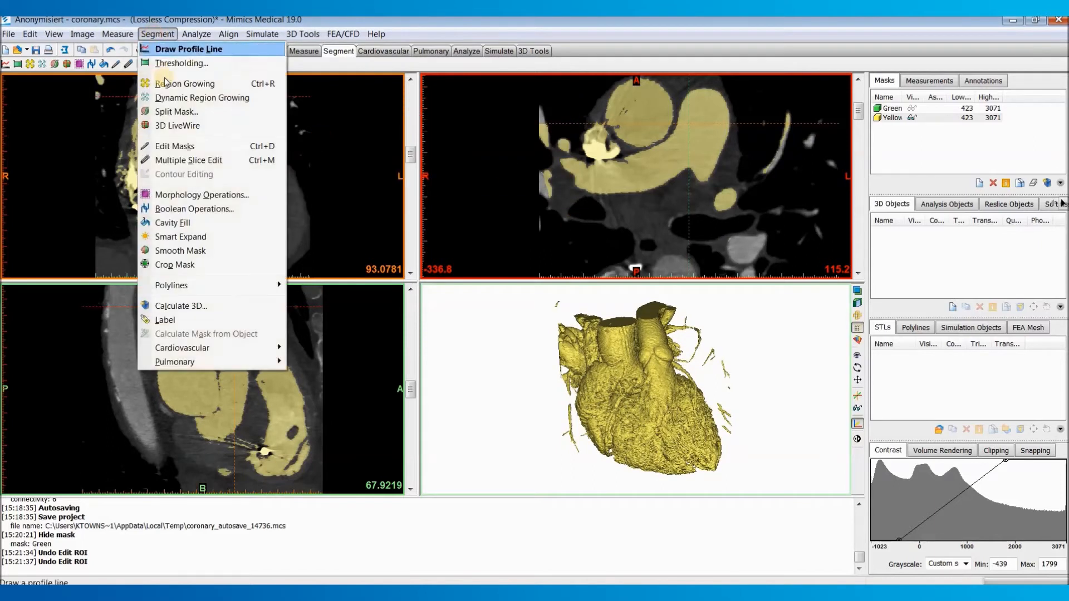
click(167, 82)
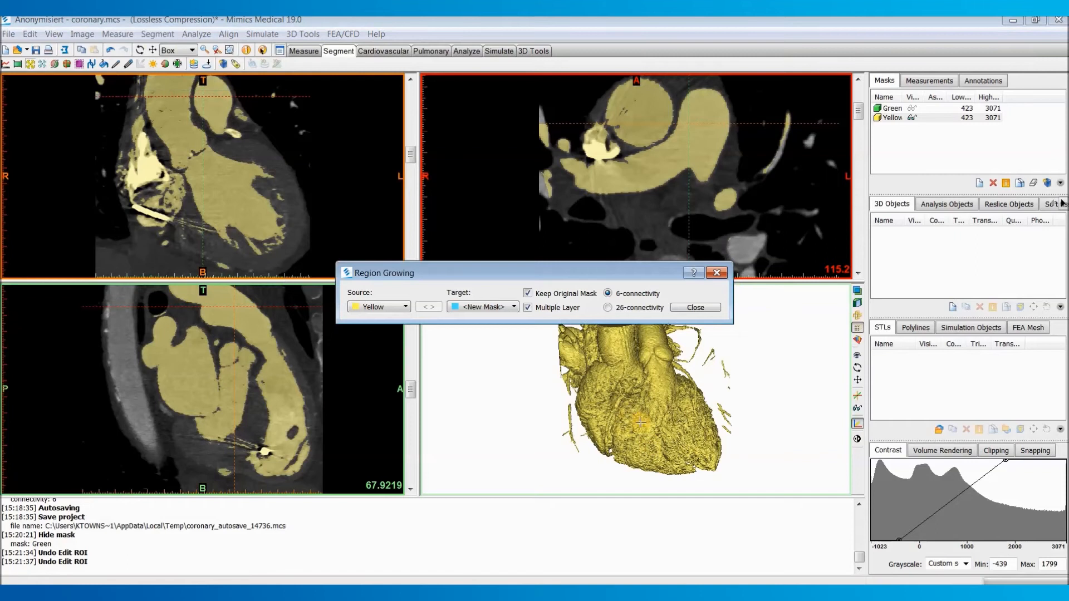
click(630, 397)
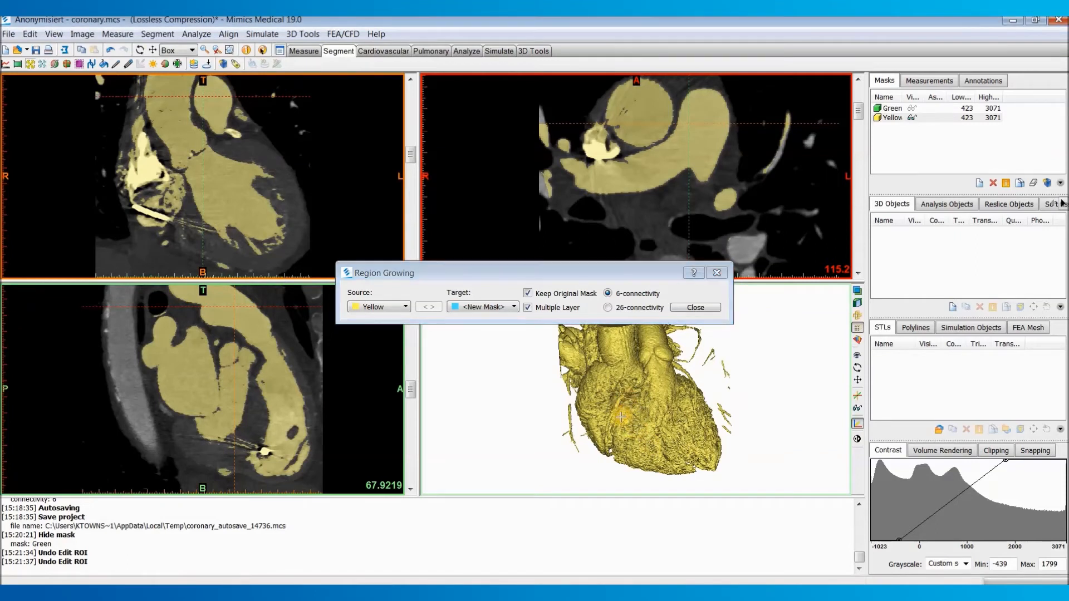
click(698, 306)
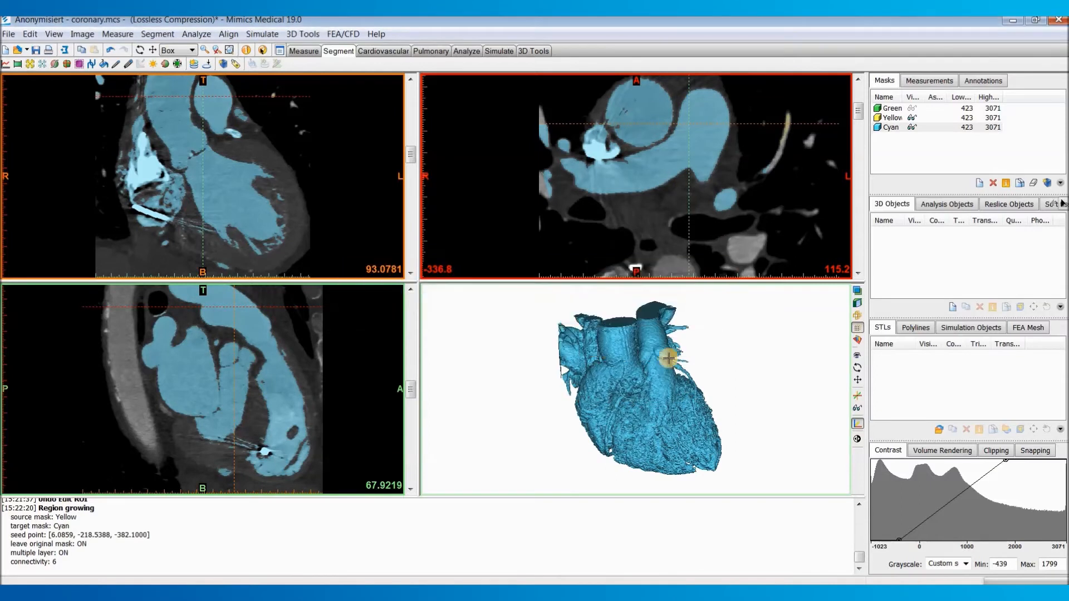
drag(644, 390, 607, 390)
scroll(689, 230, down, 3)
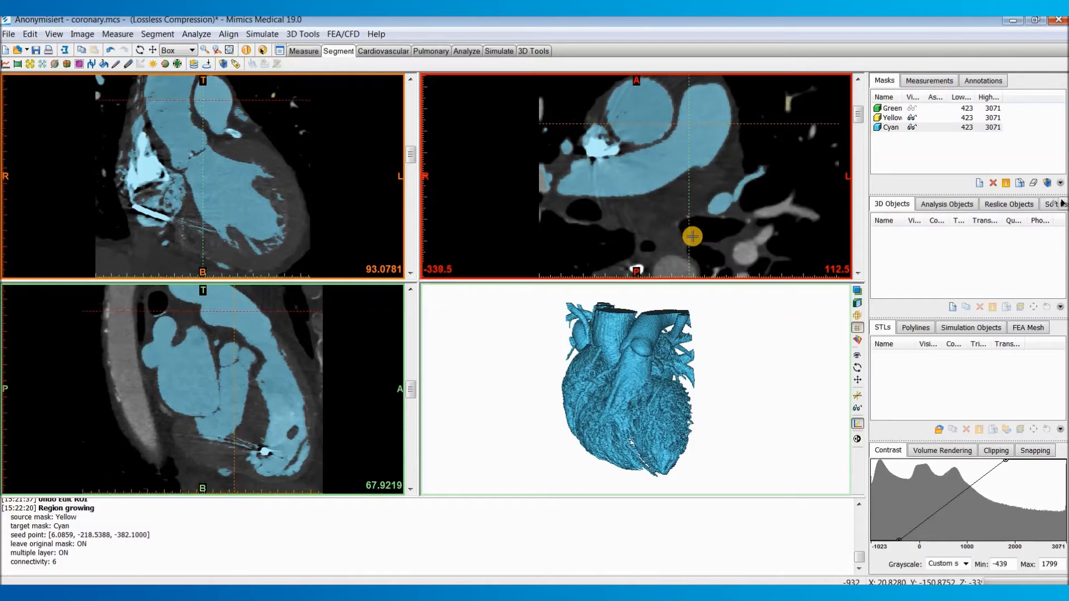
scroll(690, 228, down, 9)
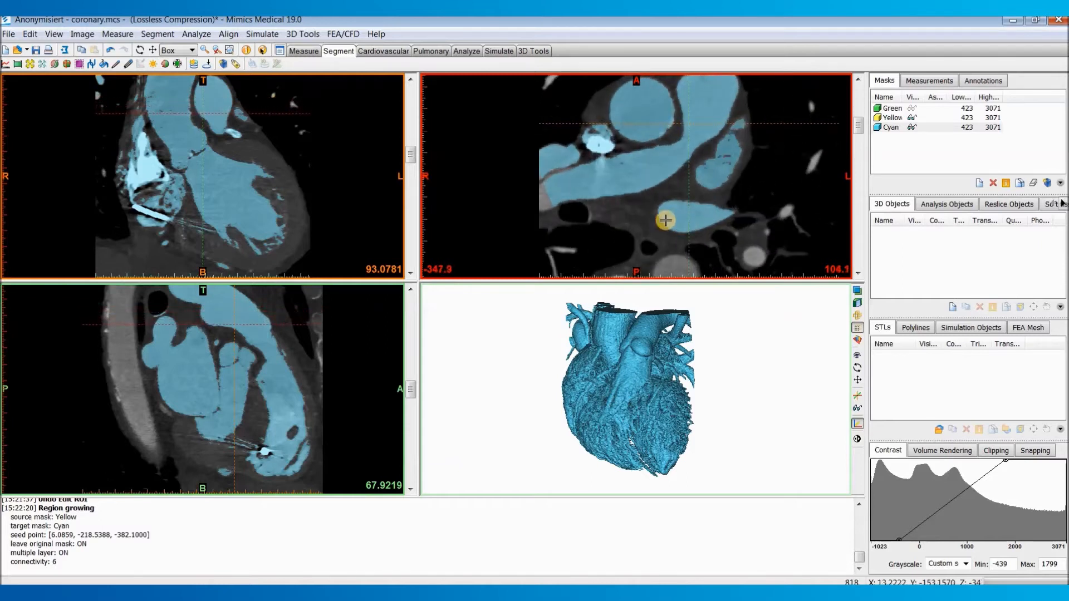
Step: Calculate a 3D object from the cyan mask at Optimal quality and inspect the resulting heart model
click(163, 36)
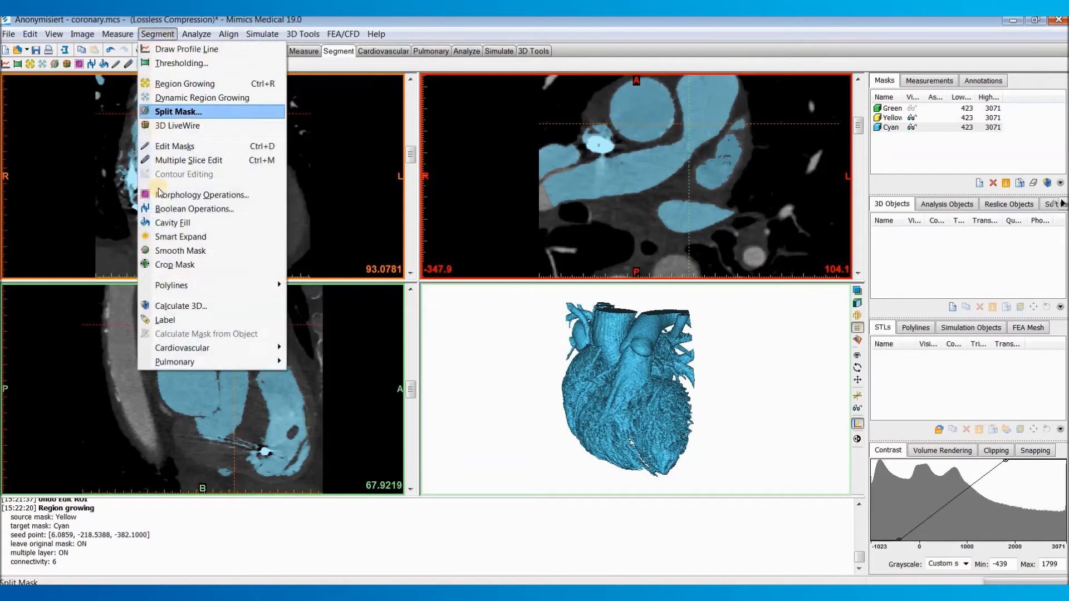
click(222, 310)
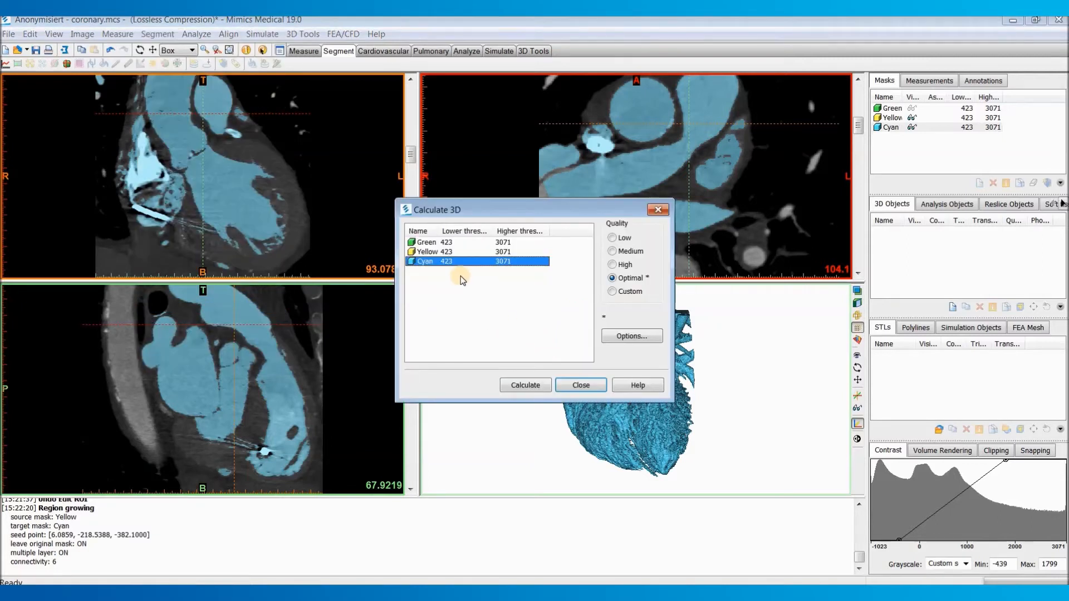
click(613, 279)
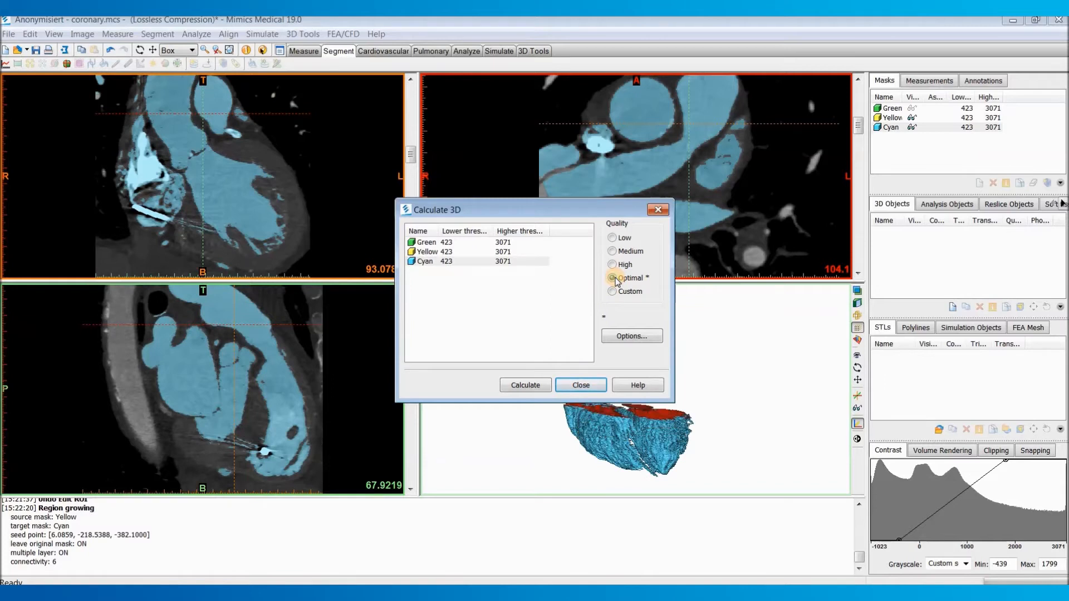
click(525, 385)
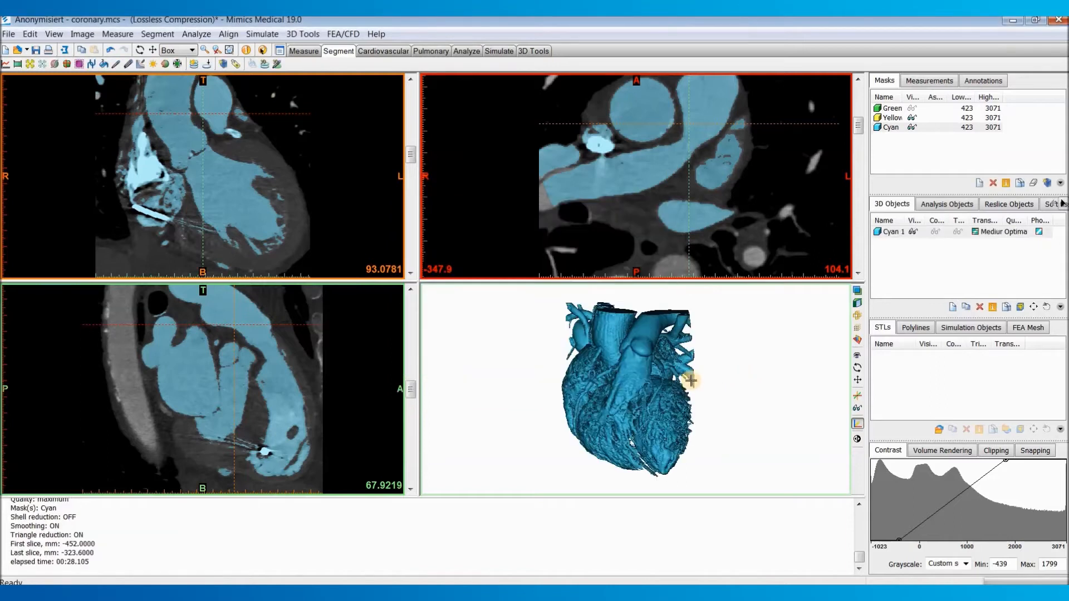
right_drag(601, 386, 640, 290)
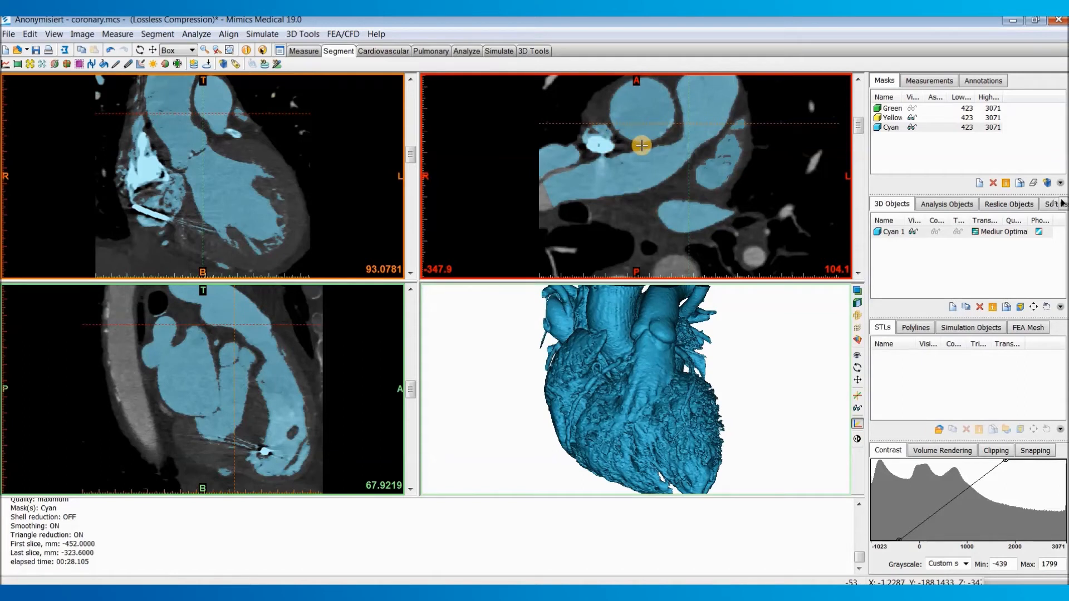
scroll(644, 358, down, 3)
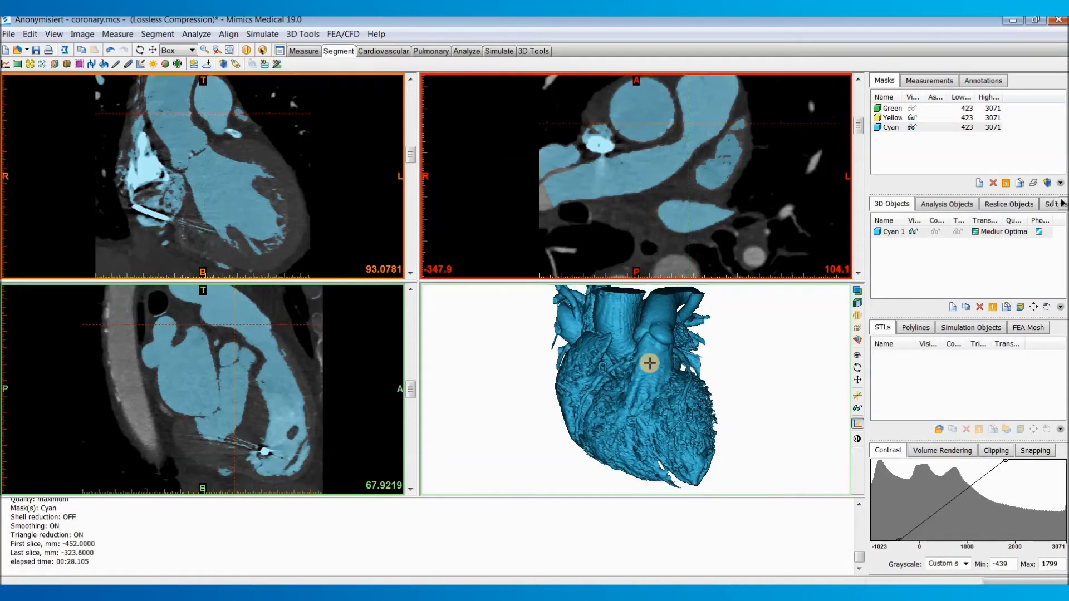
Step: Export the 3D object Cyan 1 to 3-matic
click(9, 34)
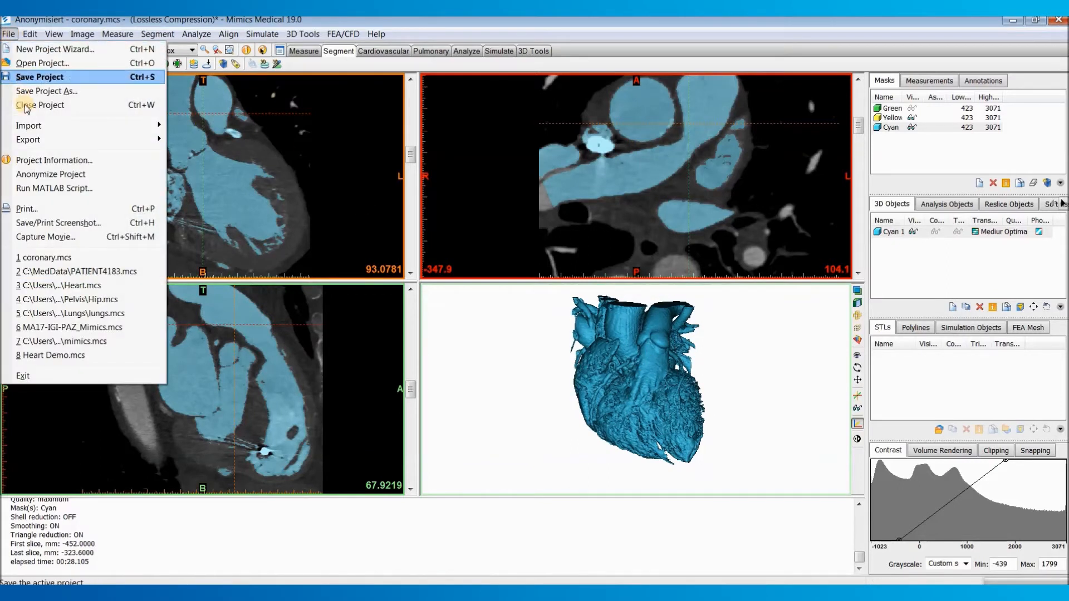
mouse_move(102, 141)
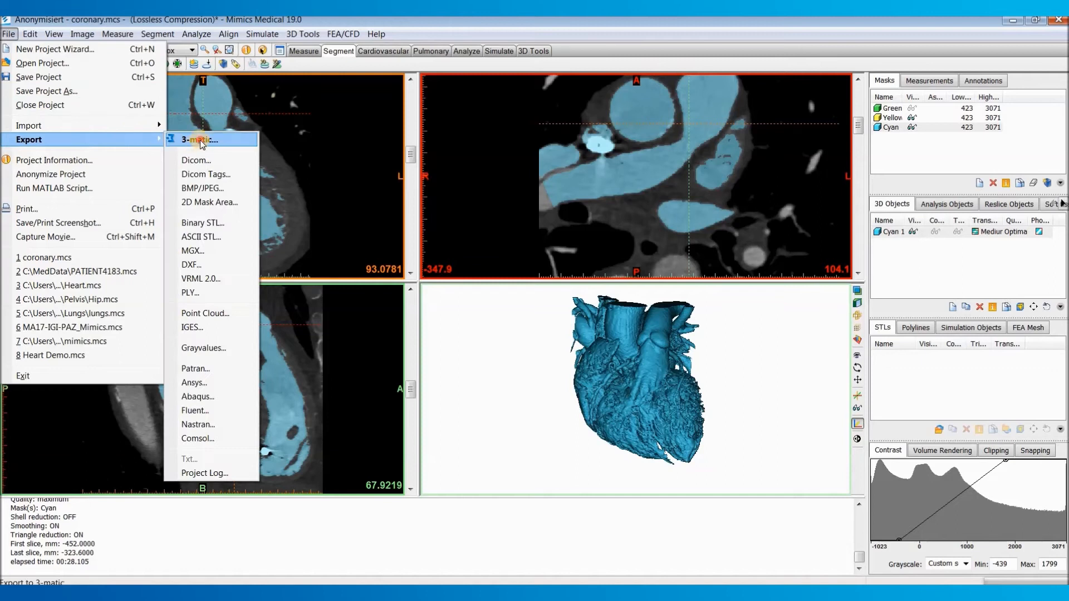
click(192, 139)
click(396, 223)
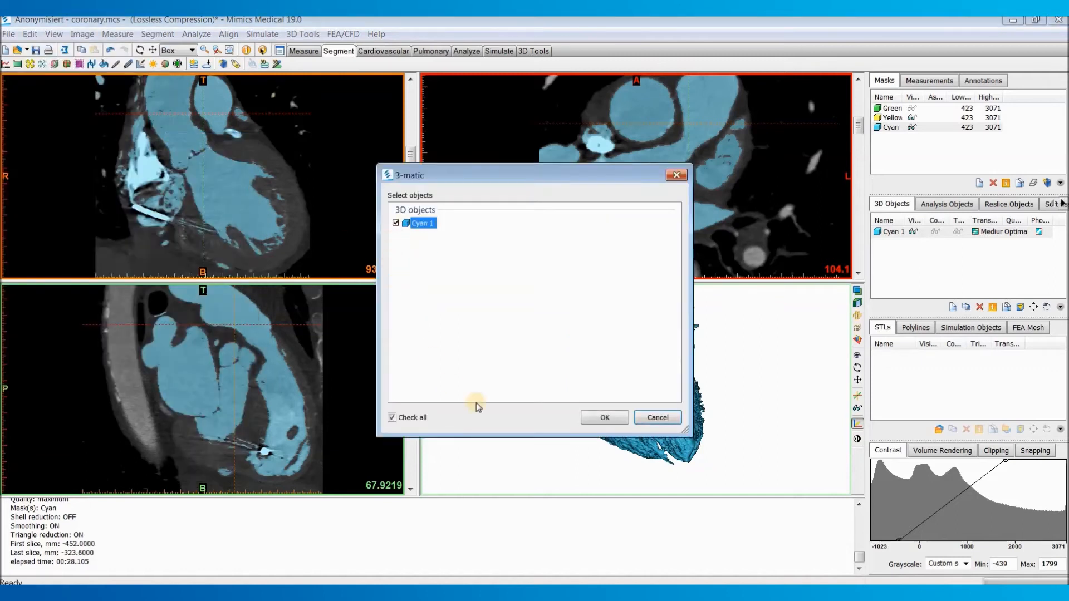
click(617, 422)
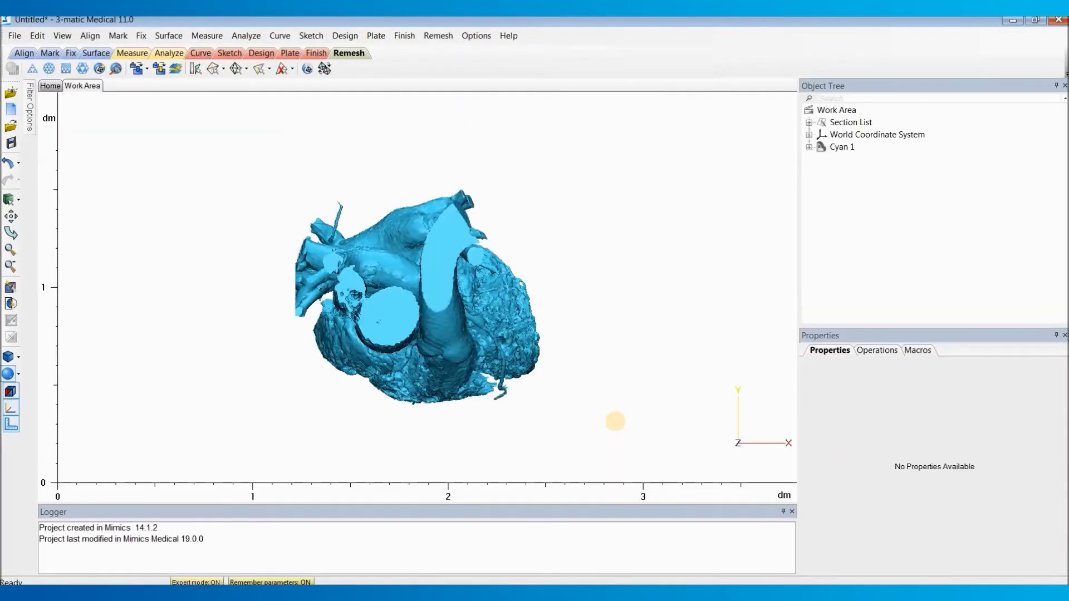
Step: Inspect the heart in 3-matic from several angles and start a Wrap operation with Cyan 1 as its entity
right_drag(515, 403, 506, 356)
middle_drag(506, 355, 487, 180)
middle_drag(457, 433, 466, 306)
scroll(463, 315, up, 3)
right_drag(463, 315, 506, 286)
scroll(467, 256, down, 3)
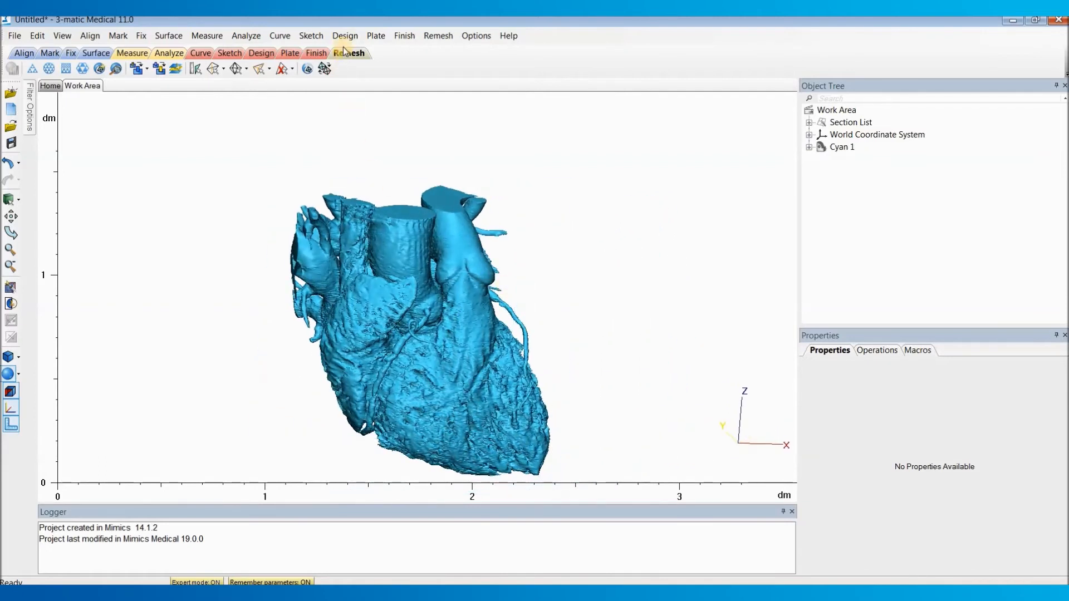
click(143, 35)
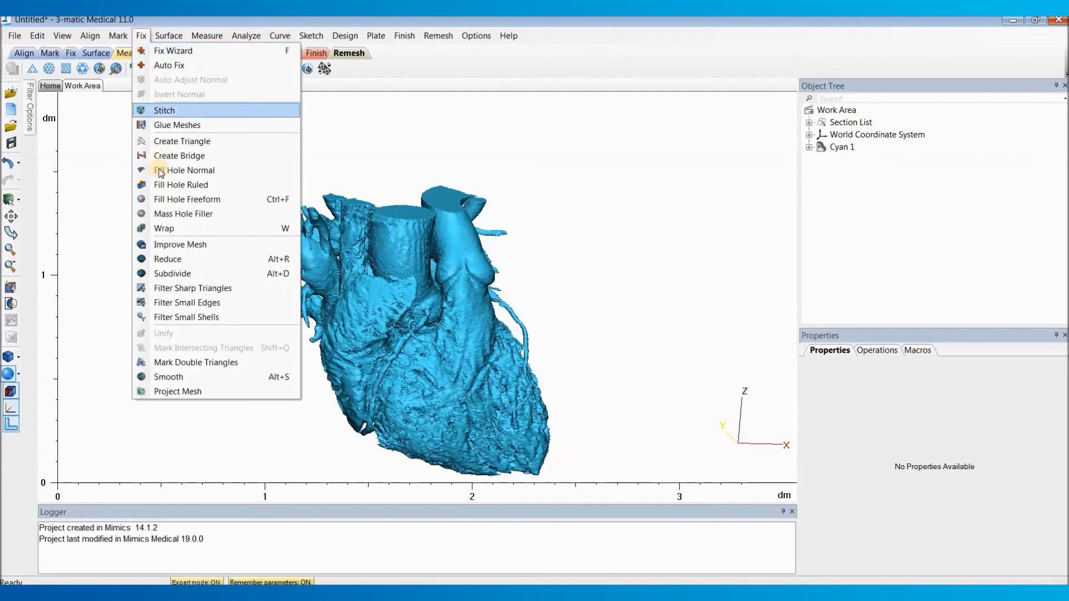
click(186, 228)
click(457, 320)
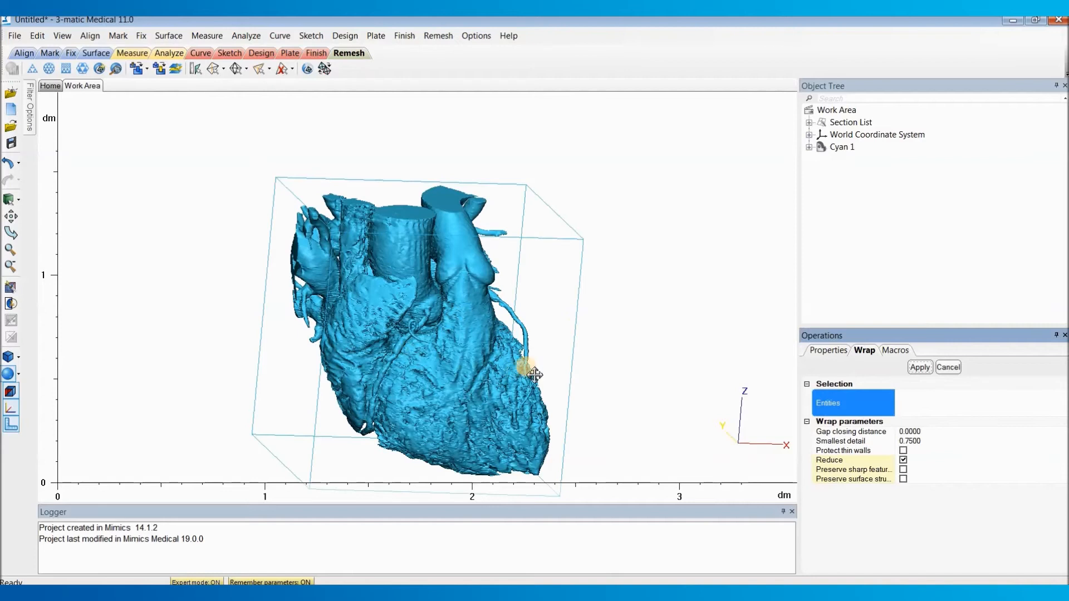
middle_drag(592, 315, 578, 326)
scroll(575, 327, down, 2)
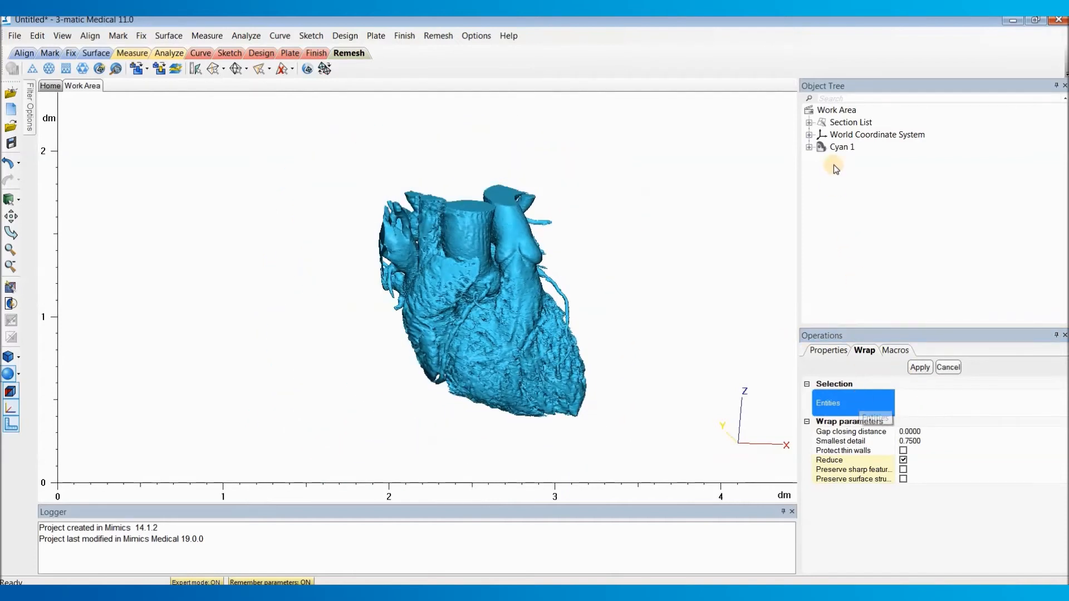
click(843, 148)
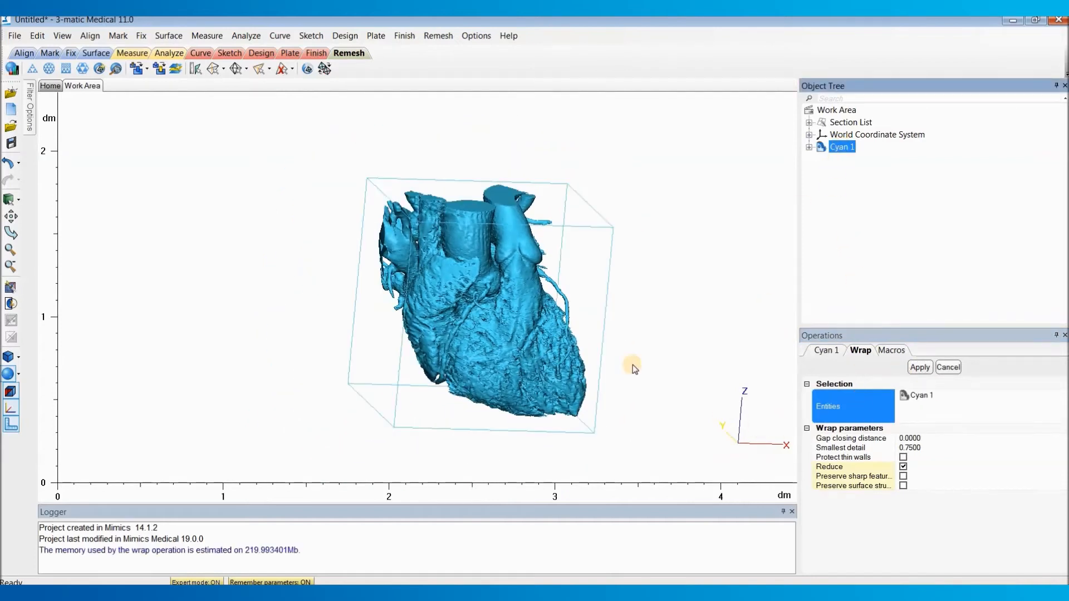
Step: Wrap the heart part with a smallest detail of 0.75 and a gap closing distance of 0, and close the operation
scroll(613, 349, up, 2)
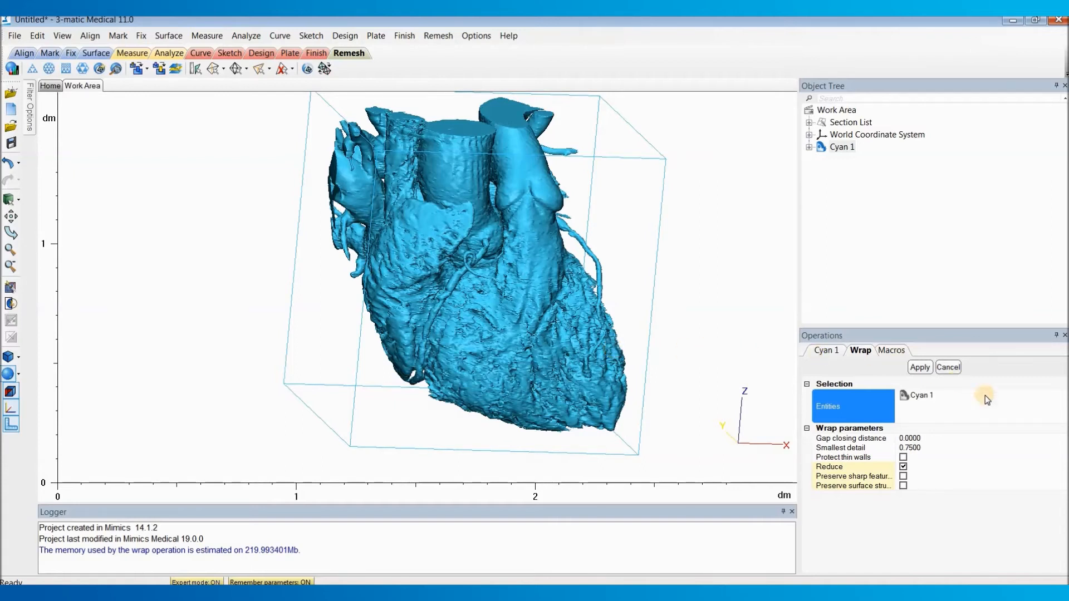
click(926, 448)
click(928, 448)
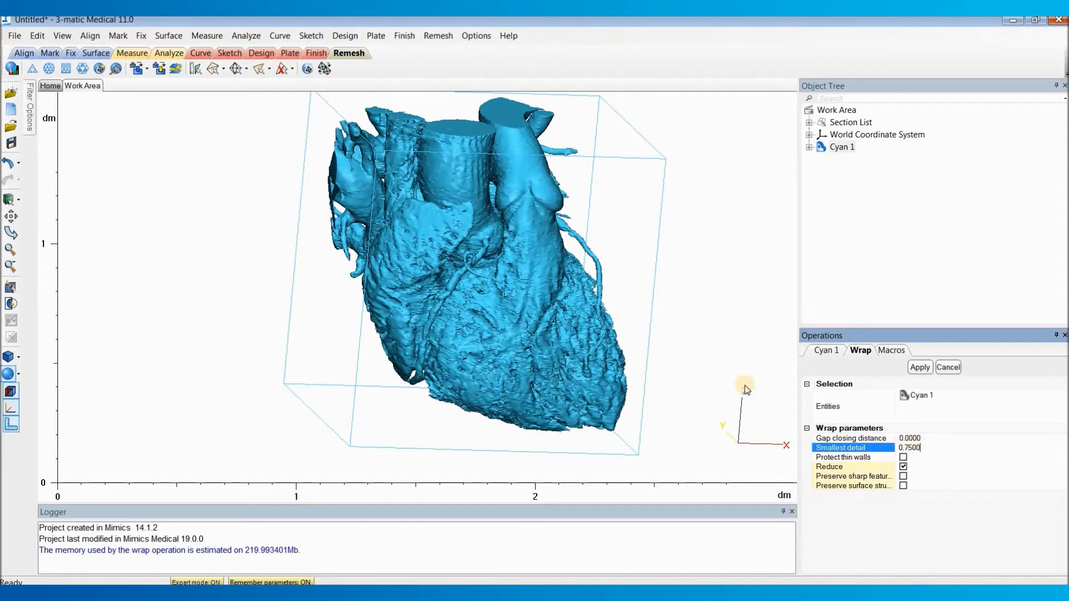
right_drag(570, 273, 549, 302)
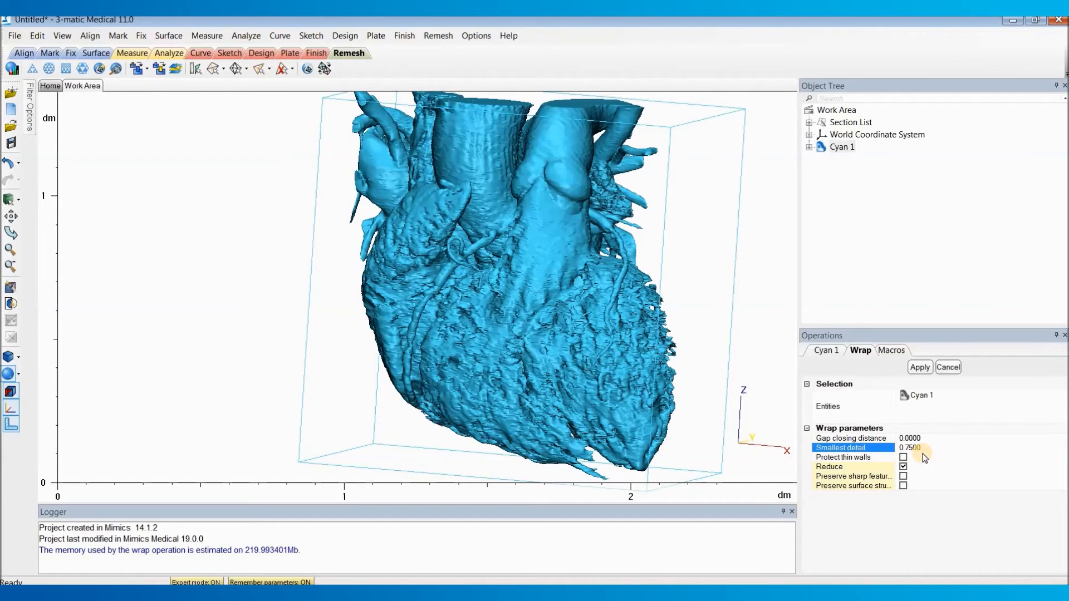
click(920, 367)
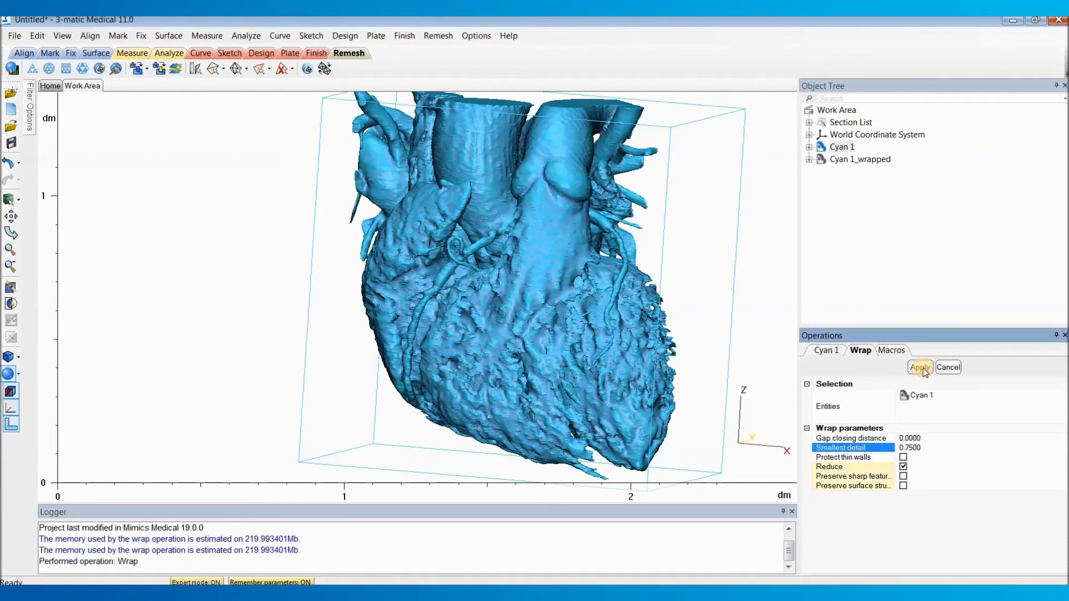
click(948, 367)
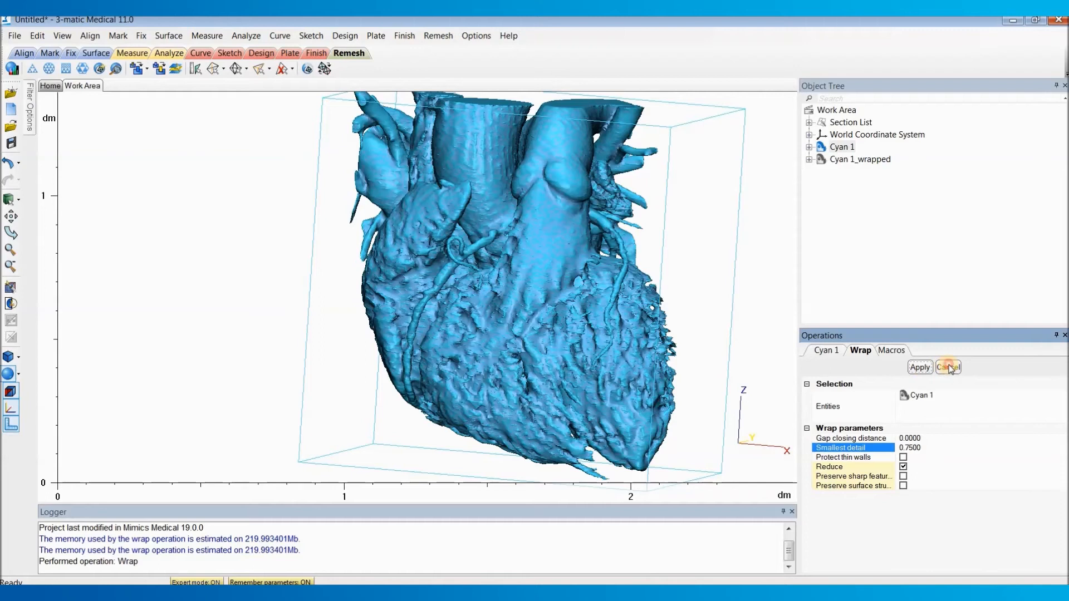
Step: Hide the original part Cyan 1 and inspect the wrapped heart from several angles
click(864, 161)
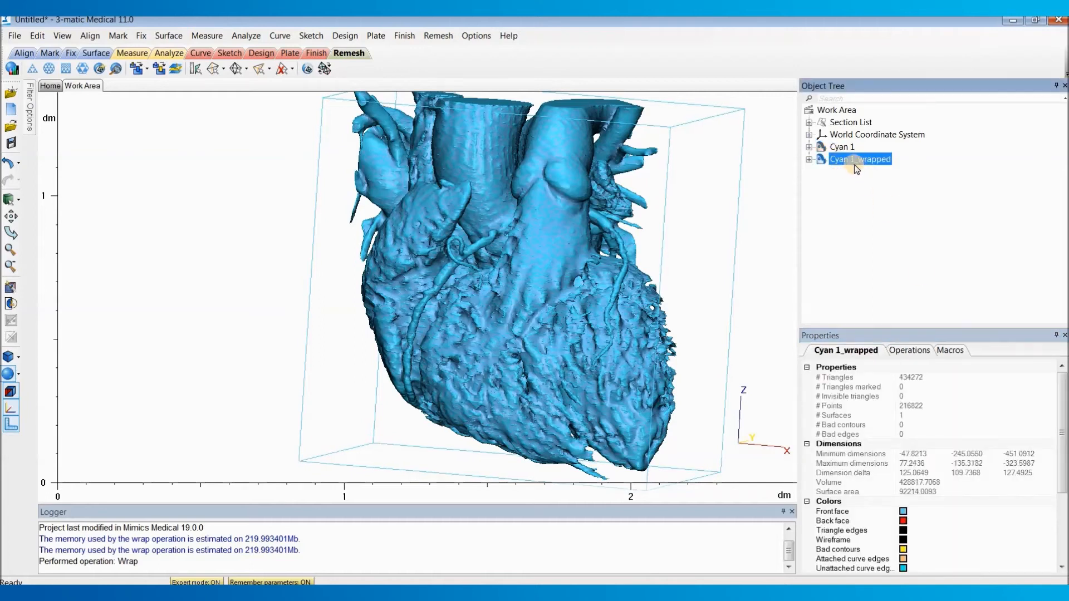
right_drag(639, 258, 630, 202)
right_drag(606, 303, 383, 277)
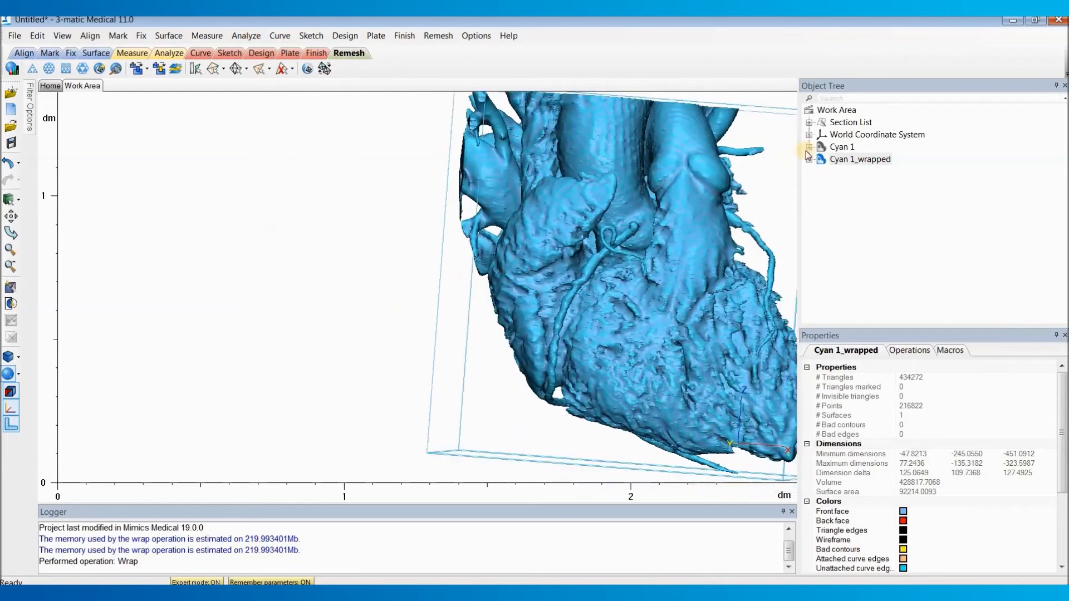
right_click(842, 148)
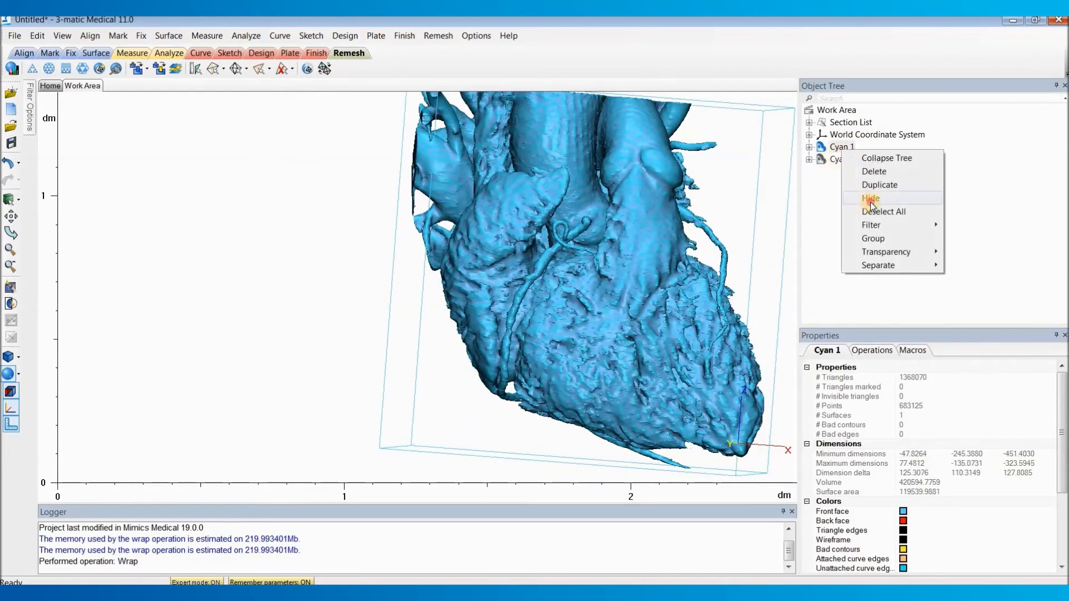
click(870, 203)
right_drag(509, 239, 407, 261)
right_drag(335, 260, 478, 271)
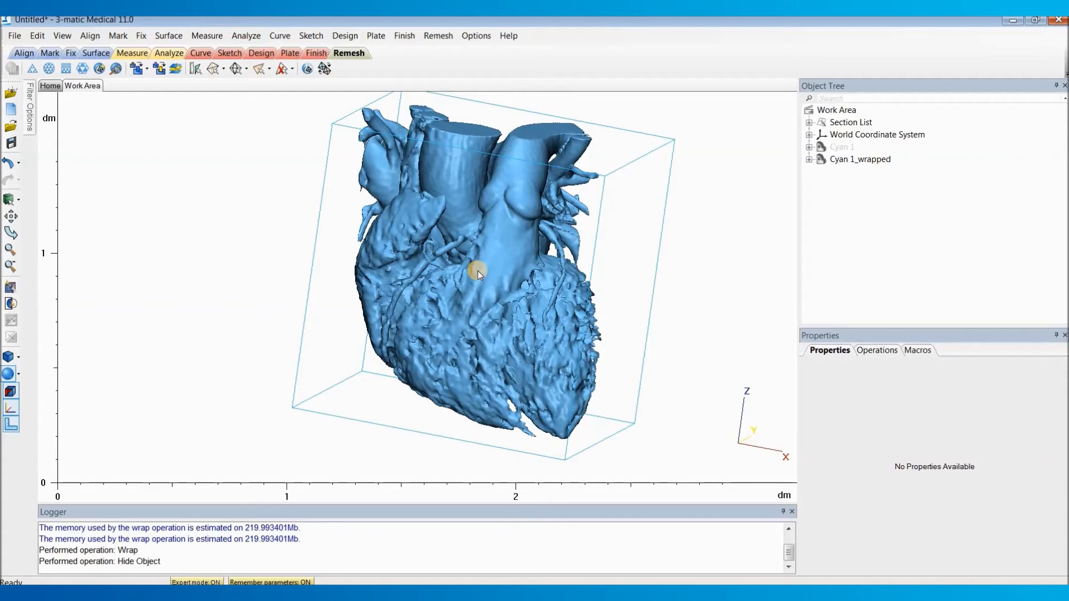
Step: Hollow Cyan 1_wrapped with hollow type Outside, a distance of 1.5 and a smallest detail of 0.75
click(346, 36)
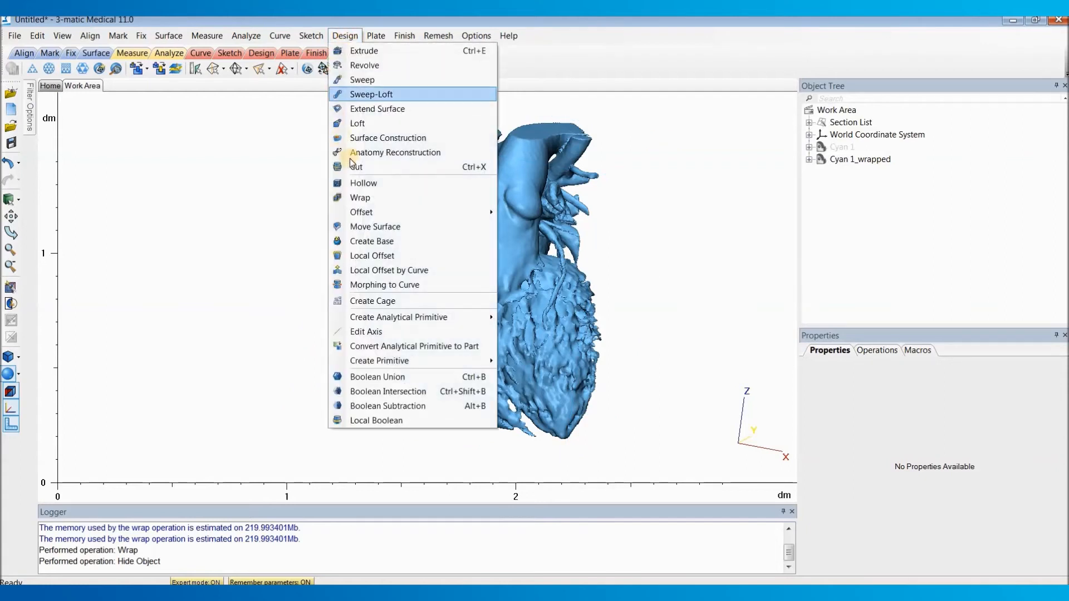
click(376, 184)
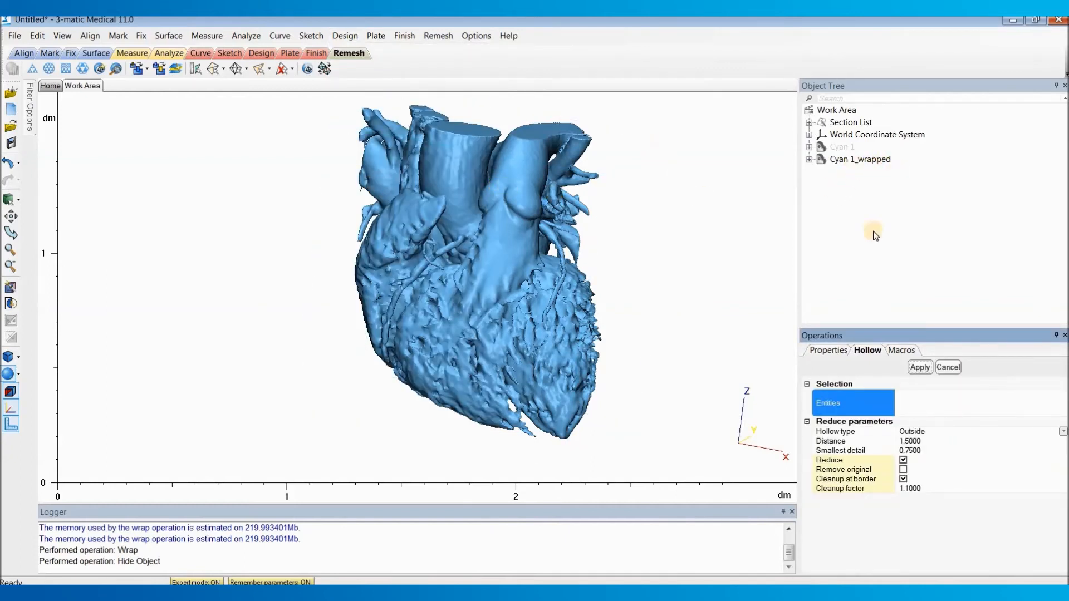
click(854, 160)
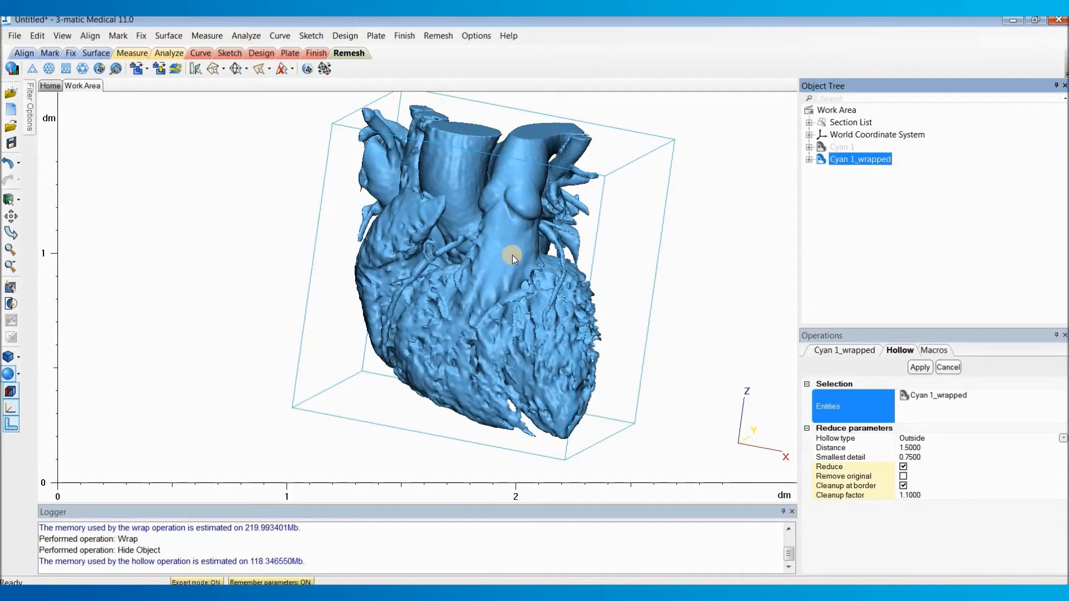
click(921, 448)
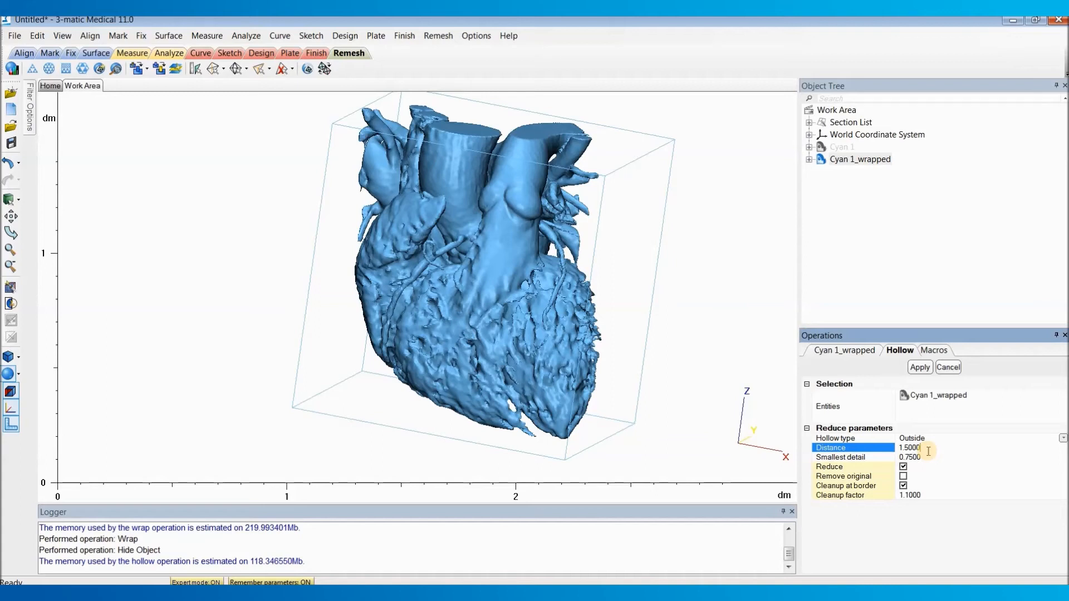
click(924, 458)
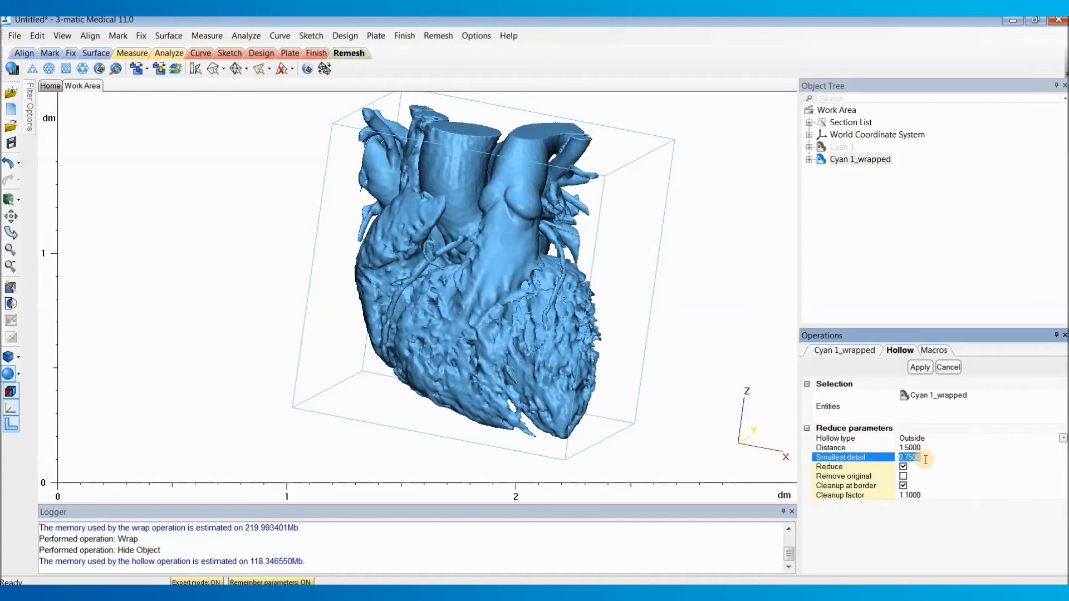
click(928, 458)
click(921, 368)
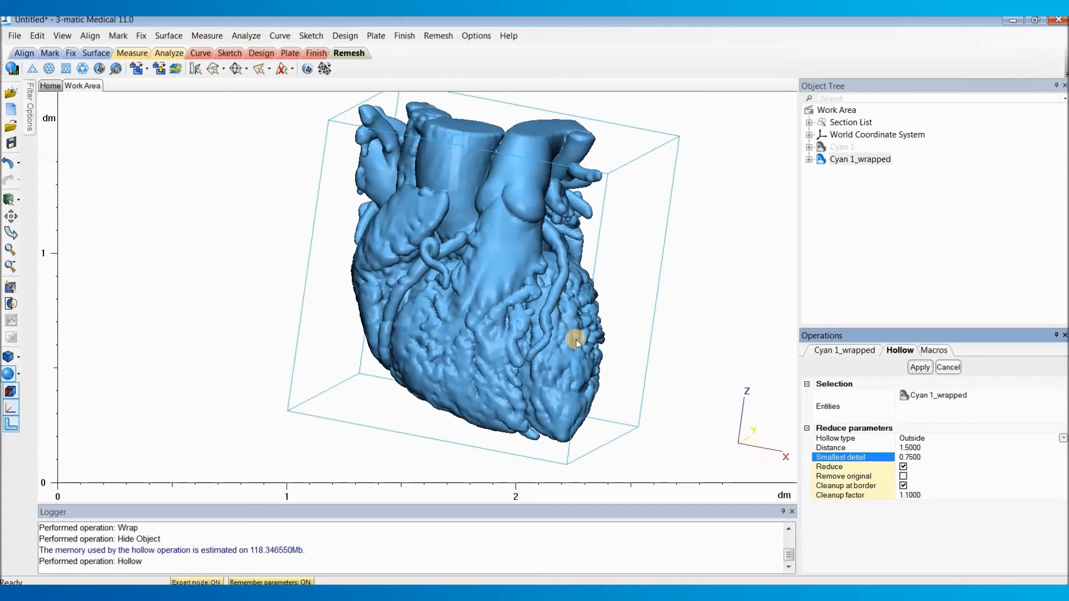
Step: Inspect the outer surface and coronary vessels of the hollowed heart from several angles
right_drag(569, 344, 569, 322)
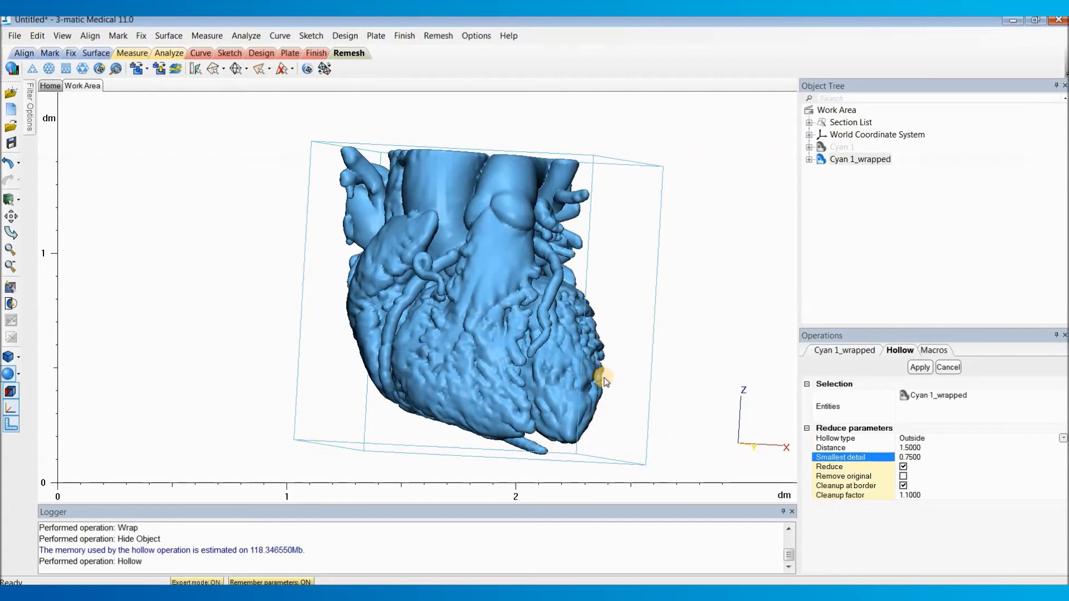
right_drag(575, 367, 555, 308)
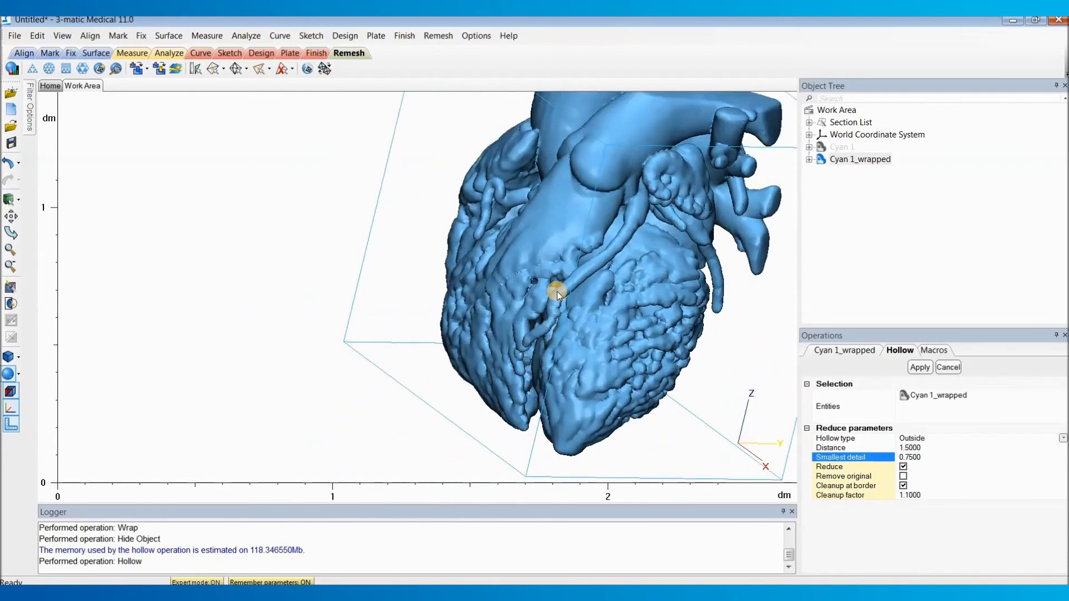
right_drag(549, 401, 523, 372)
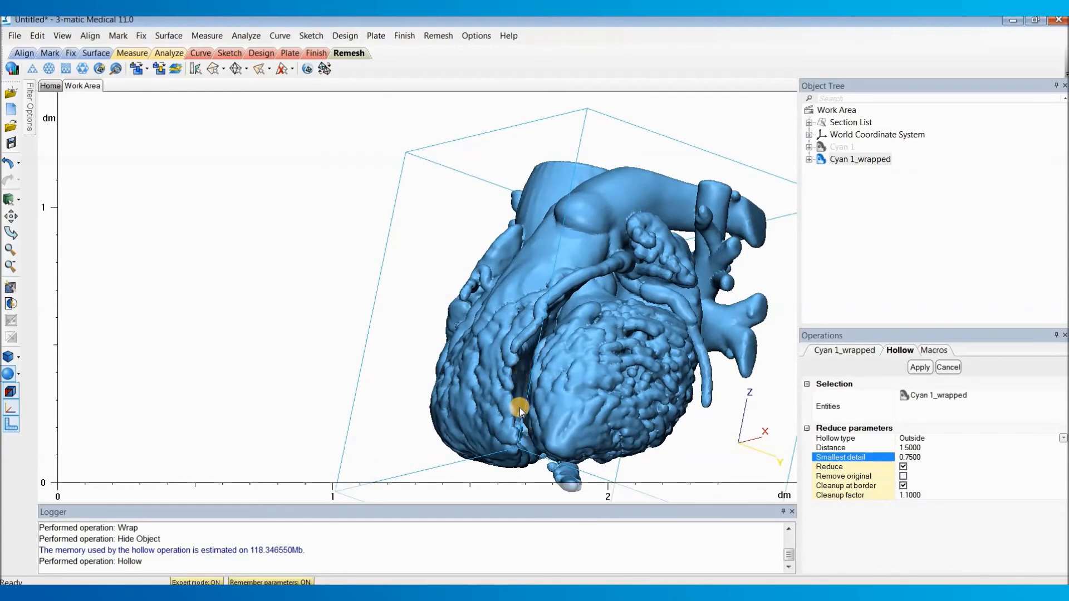
right_drag(529, 359, 489, 359)
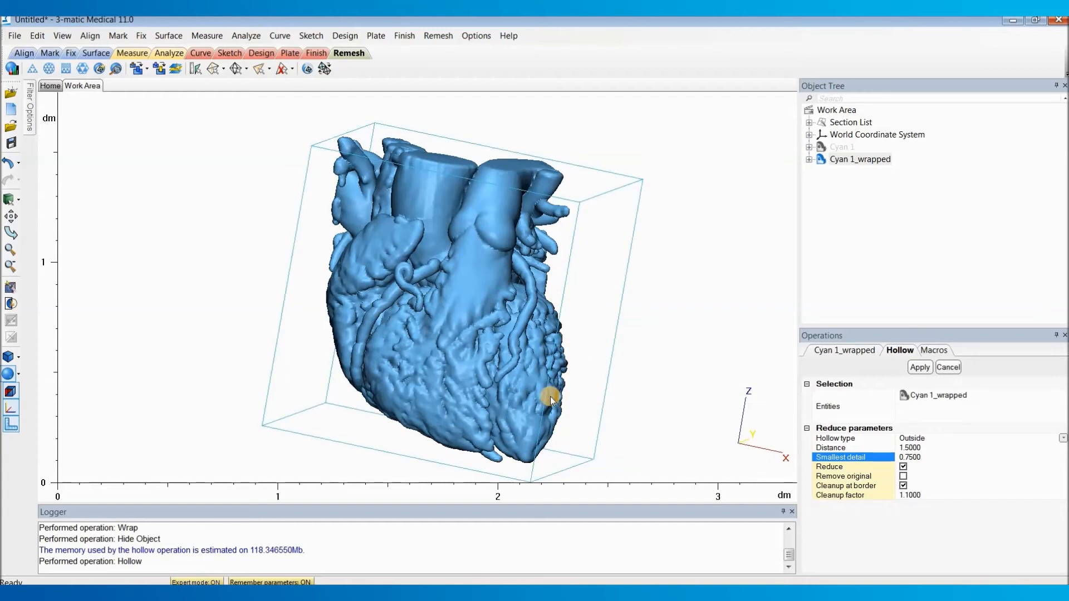
right_drag(546, 386, 490, 361)
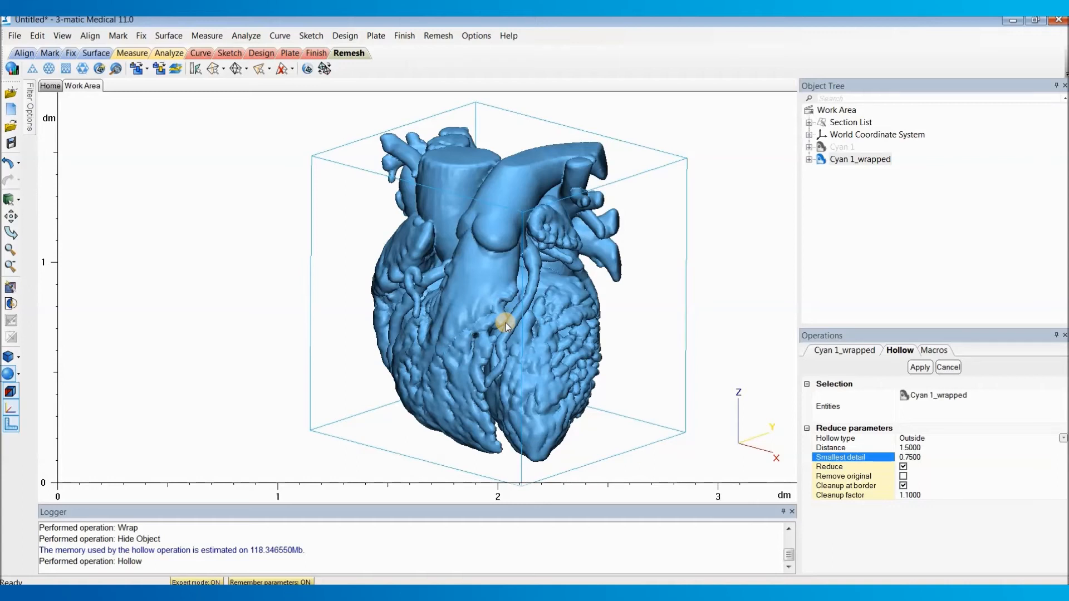
right_drag(506, 324, 558, 307)
right_drag(519, 234, 492, 269)
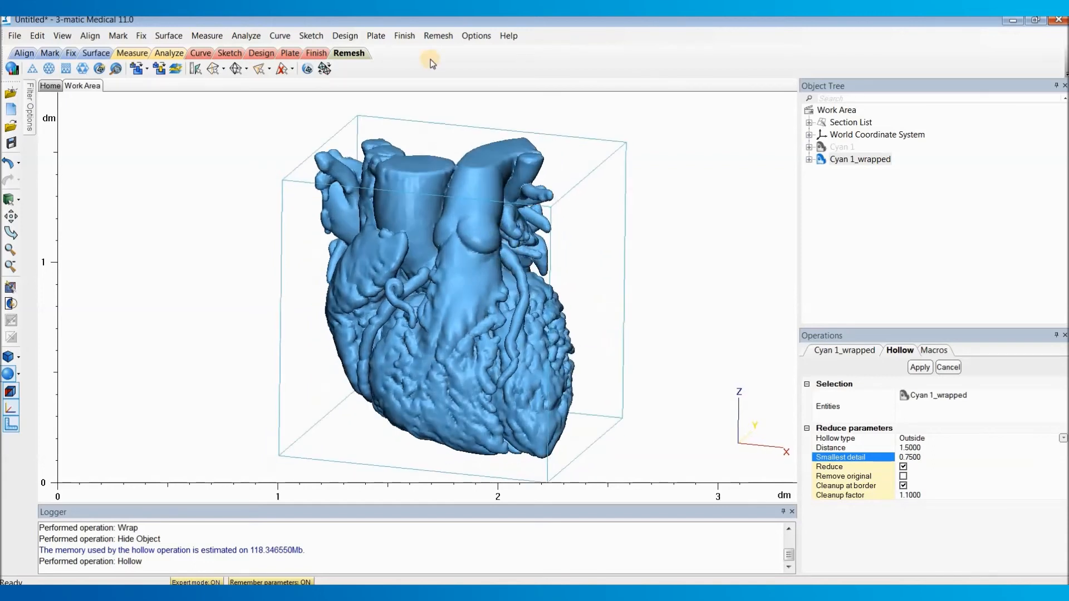
Step: Trim the closed upper ends off the great vessels of Cyan 1_wrapped with a narrow four-point outline and the Remove inner method
click(405, 36)
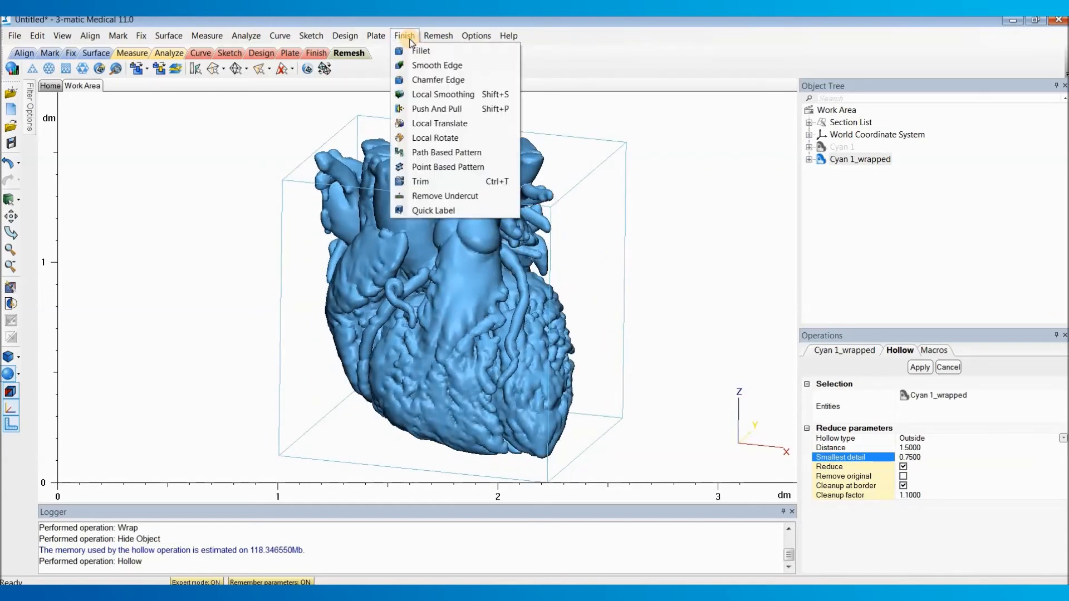
click(471, 181)
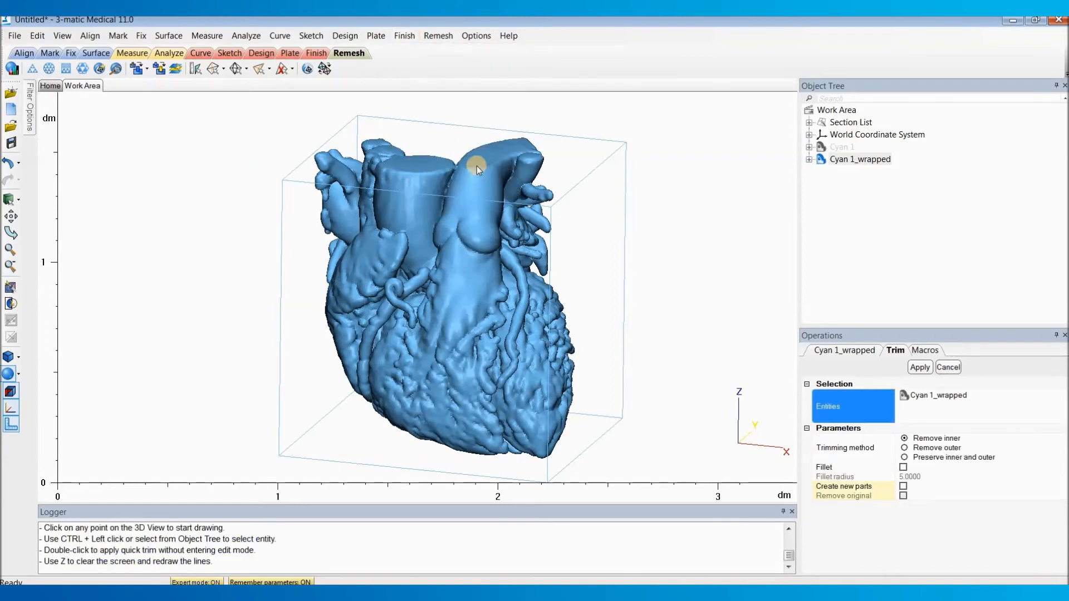
right_drag(465, 233, 470, 210)
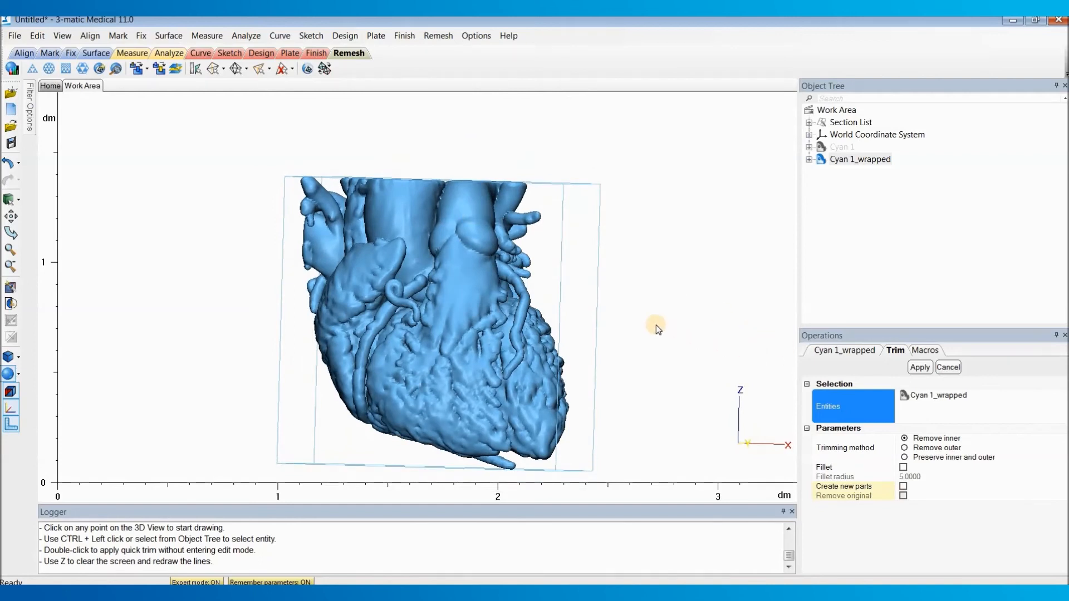
click(544, 197)
click(332, 187)
click(402, 162)
click(543, 161)
click(544, 196)
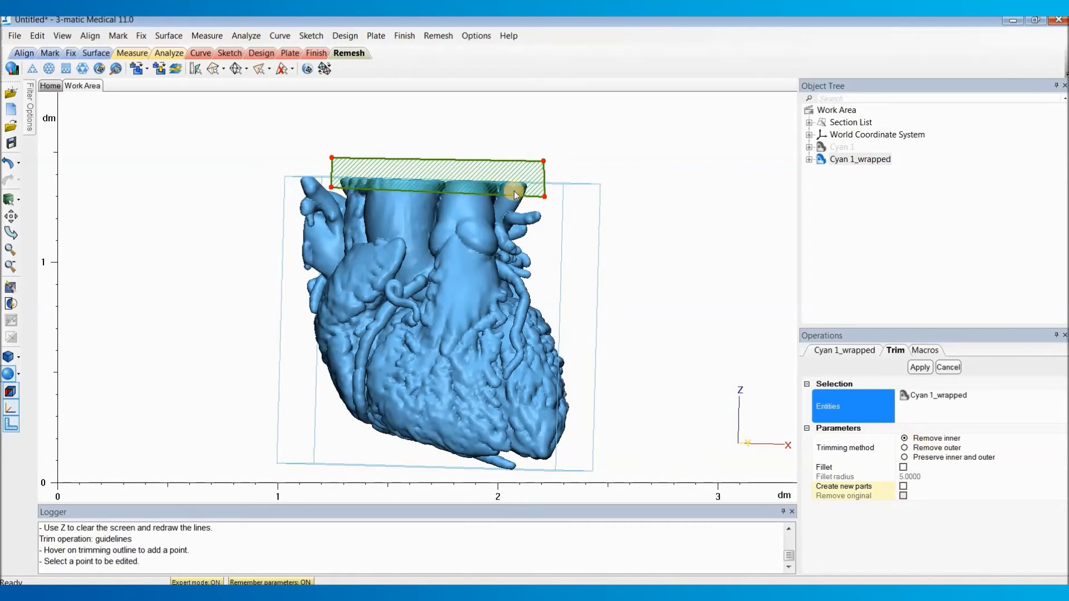
click(919, 367)
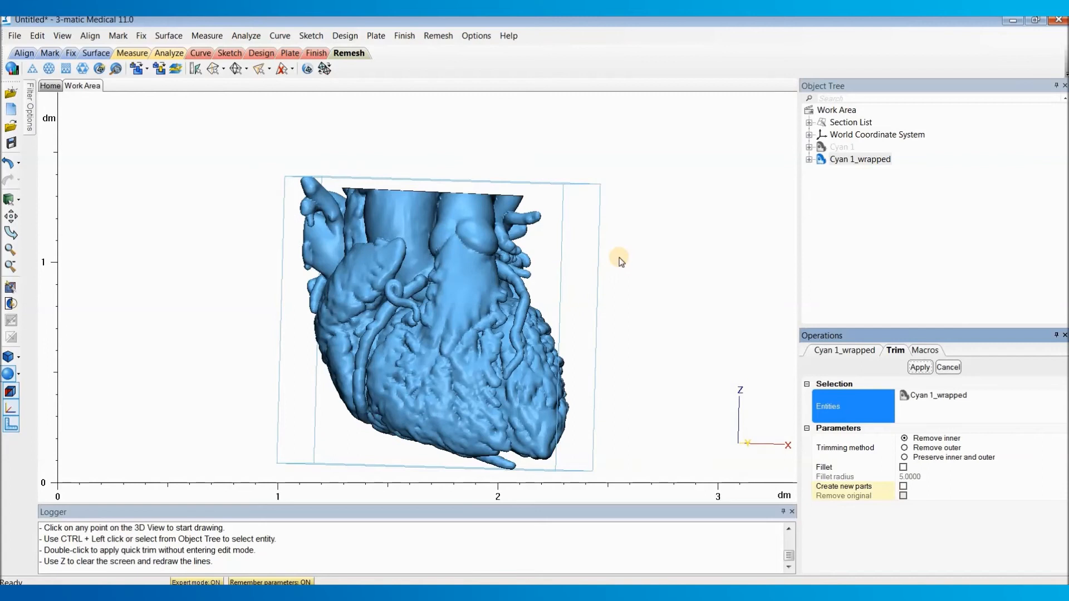
Step: Trim away the lower part of the ventricles with a five-point outline around the apex, using the Remove inner method
scroll(604, 265, down, 2)
right_drag(604, 266, 506, 317)
scroll(489, 349, up, 2)
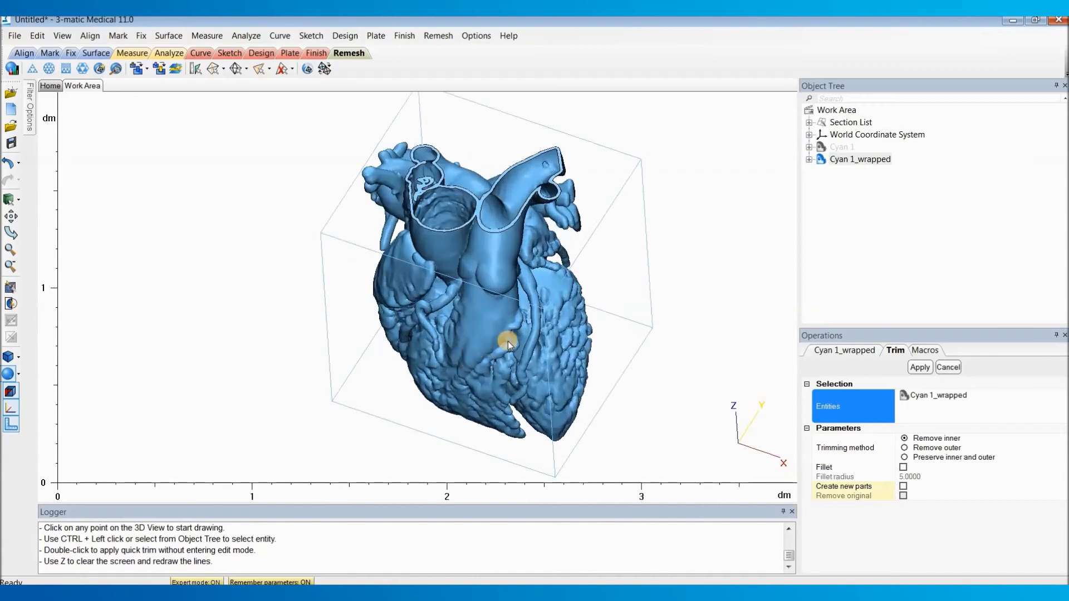
right_drag(483, 344, 389, 410)
click(392, 412)
click(626, 336)
click(636, 460)
click(483, 481)
click(396, 445)
click(392, 412)
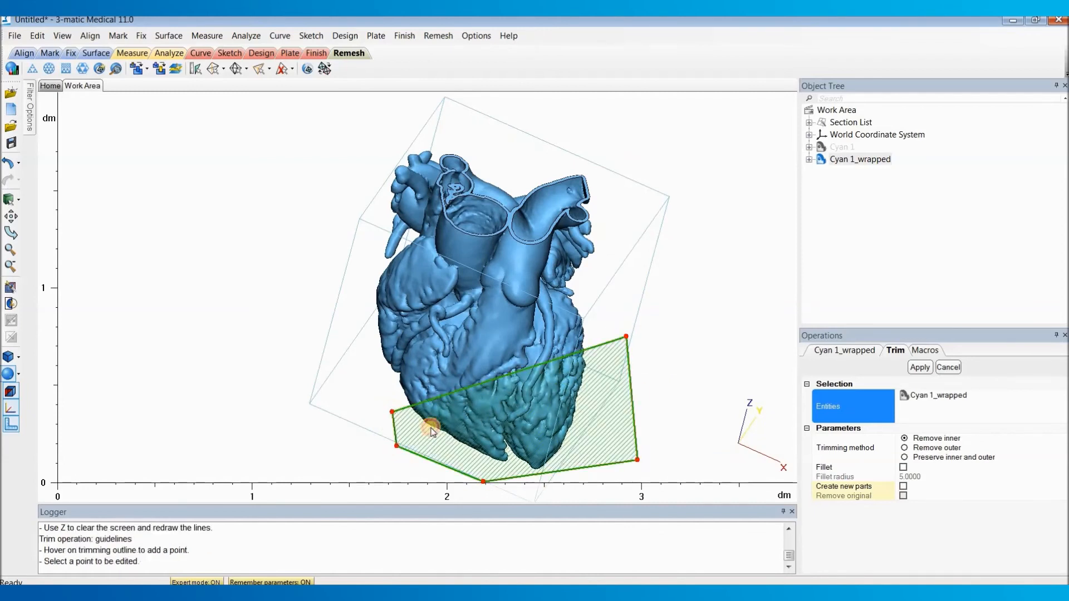
click(921, 370)
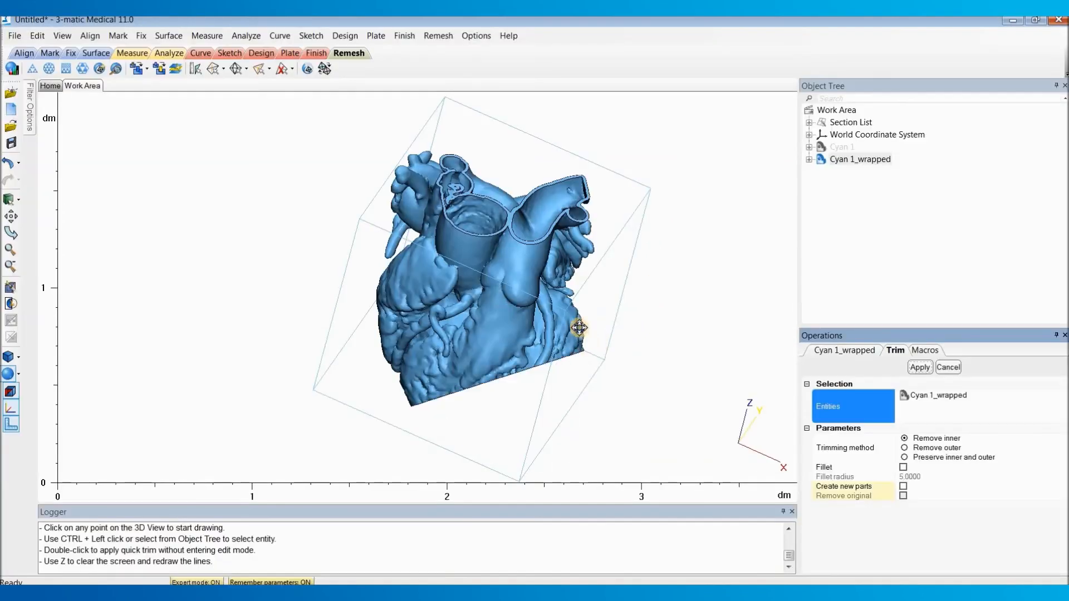
Step: Mark the main heart shell, invert the marking and delete the loose fragments inside the opened chamber
right_drag(579, 329, 388, 345)
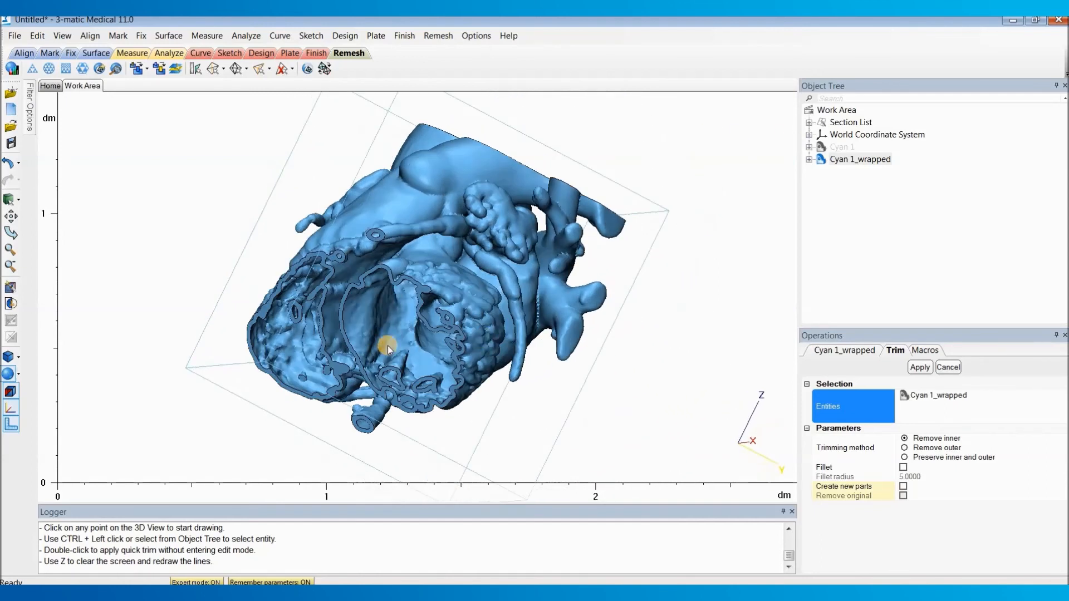
middle_drag(387, 345, 473, 316)
scroll(472, 316, up, 3)
right_drag(472, 316, 409, 279)
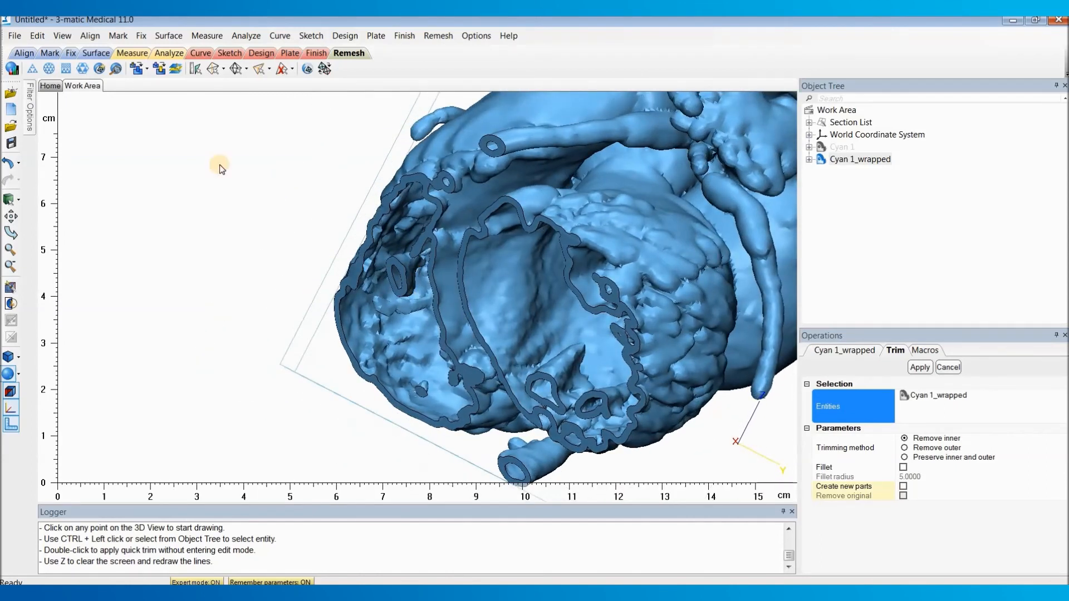
click(126, 37)
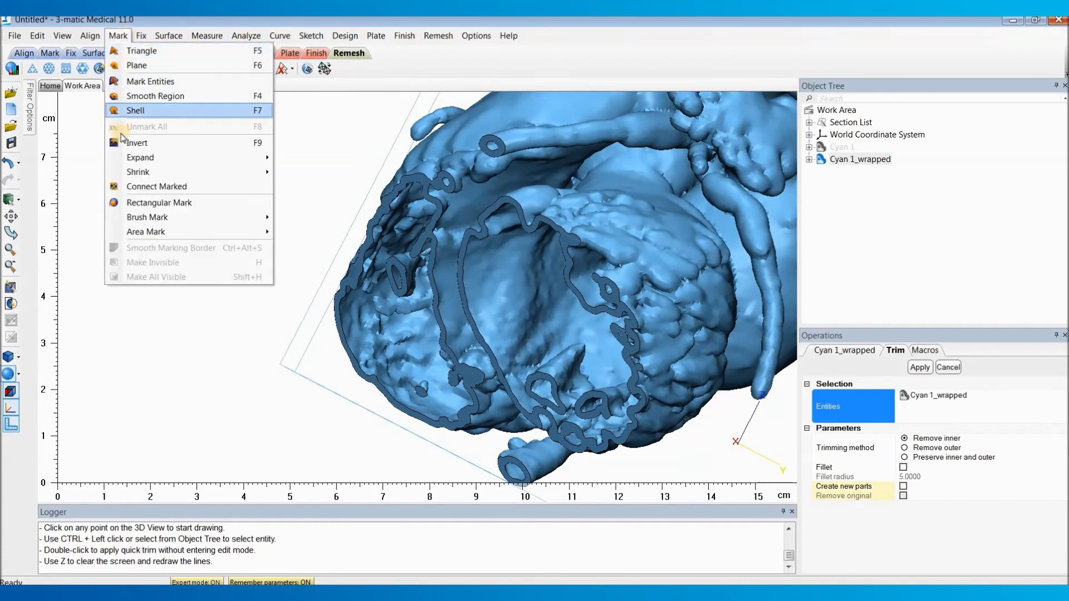
click(155, 111)
click(581, 217)
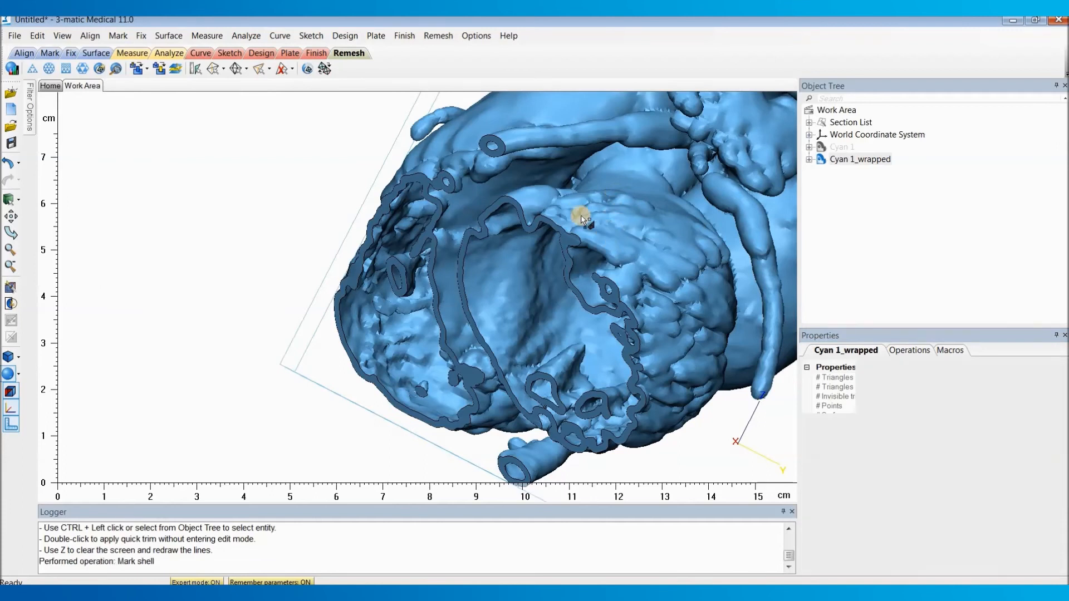
right_drag(479, 235, 548, 227)
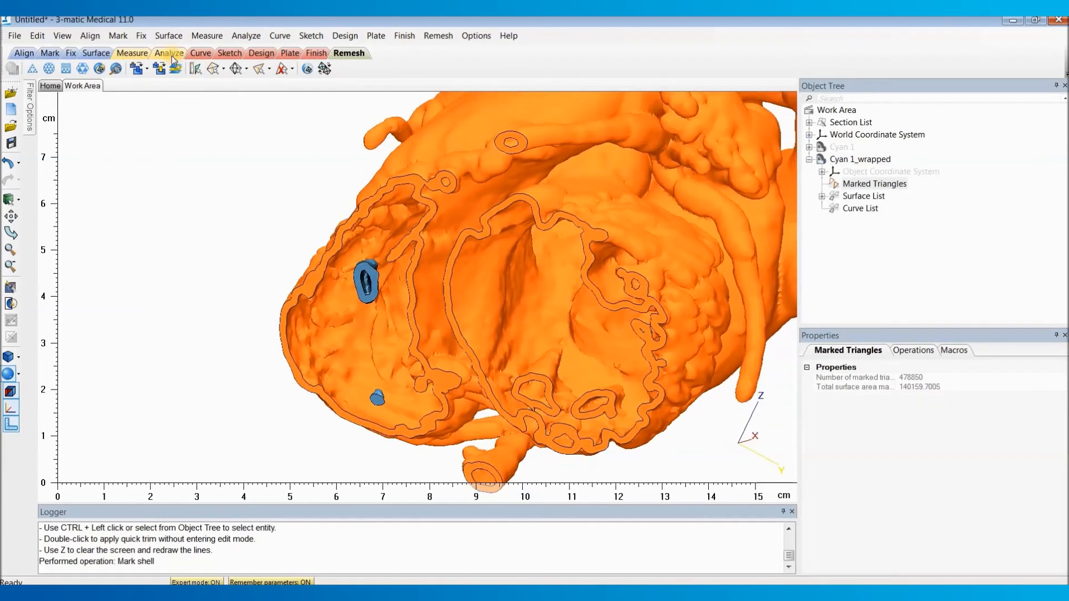
click(116, 36)
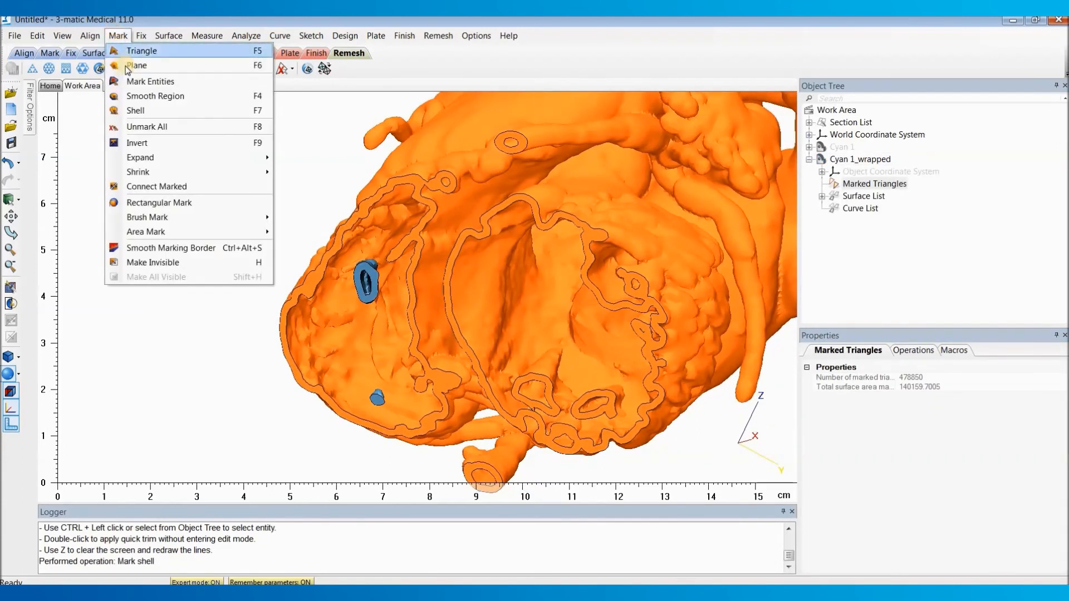
click(176, 146)
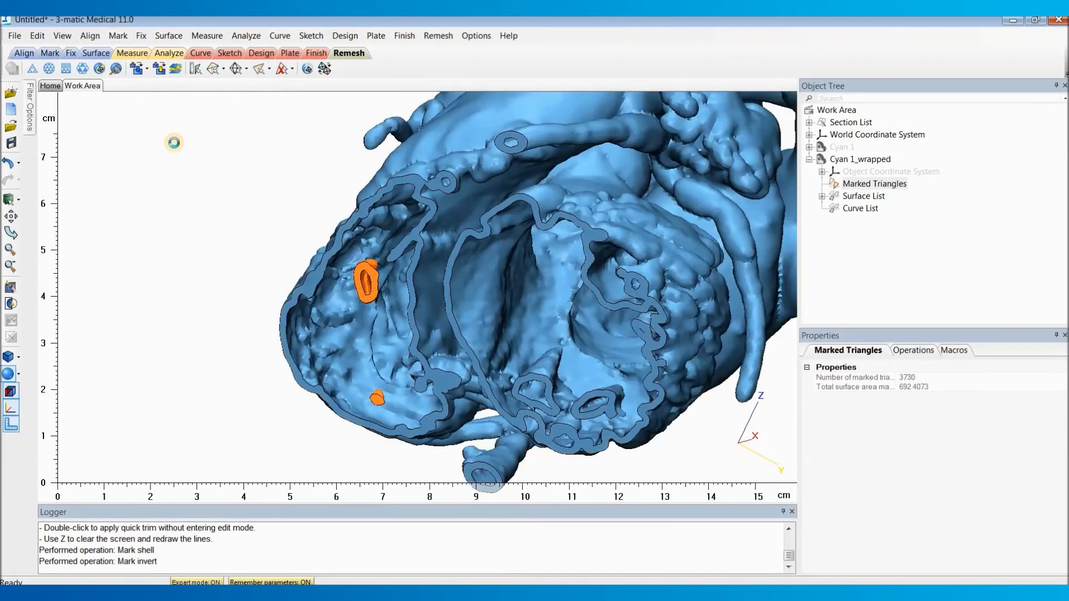
key(Delete)
Step: Undo the fragment removal, the inverted marking, the shell marking and the trim of the lower ventricles
right_drag(381, 291, 404, 253)
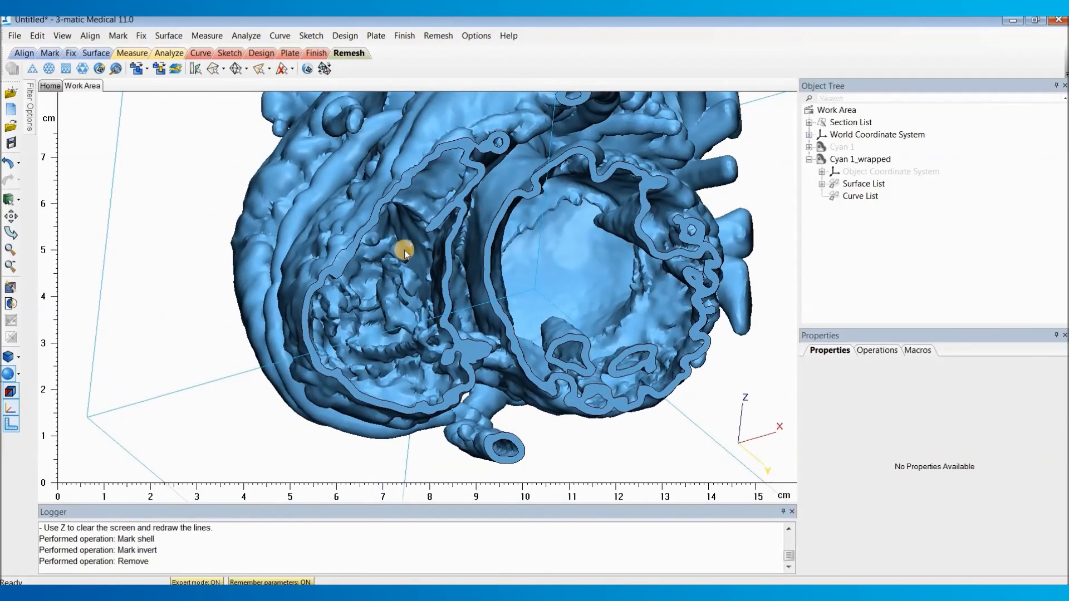
right_drag(405, 253, 448, 306)
key(ctrl+z)
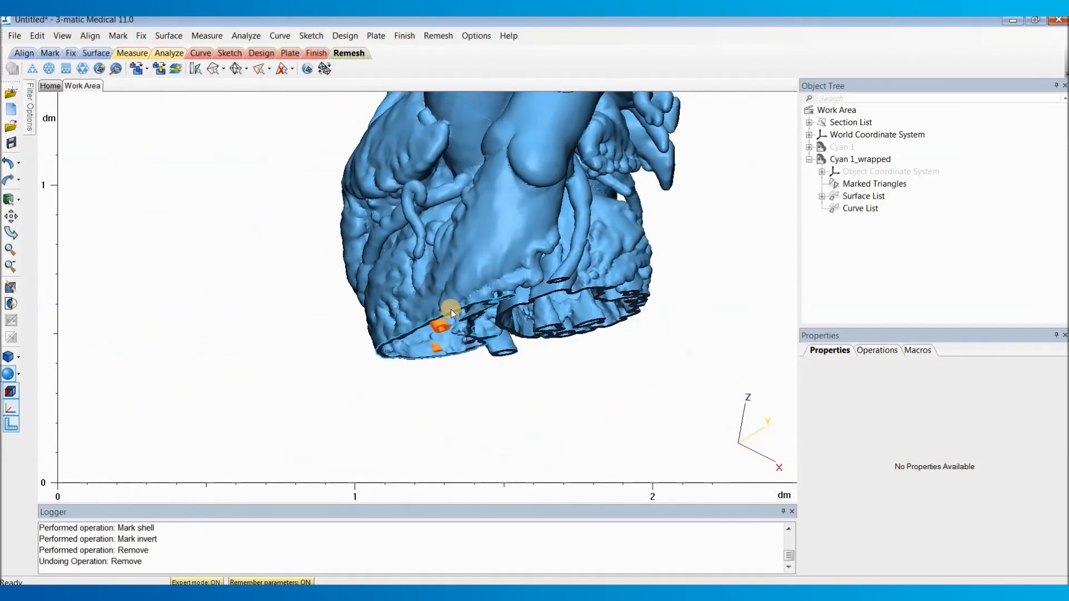
key(ctrl+z)
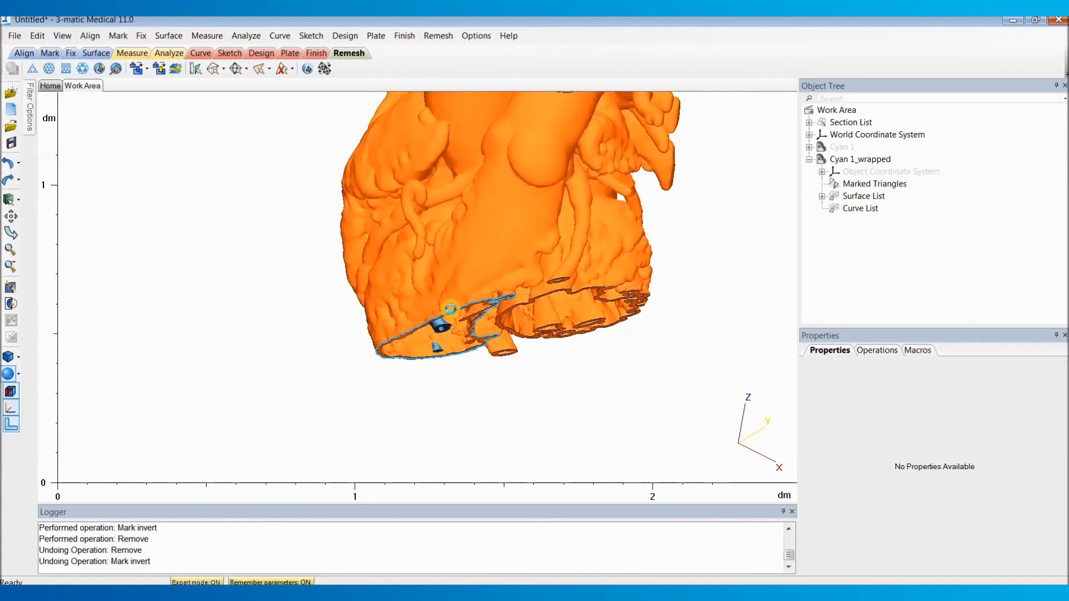
key(ctrl+z)
key(ctrl+z)
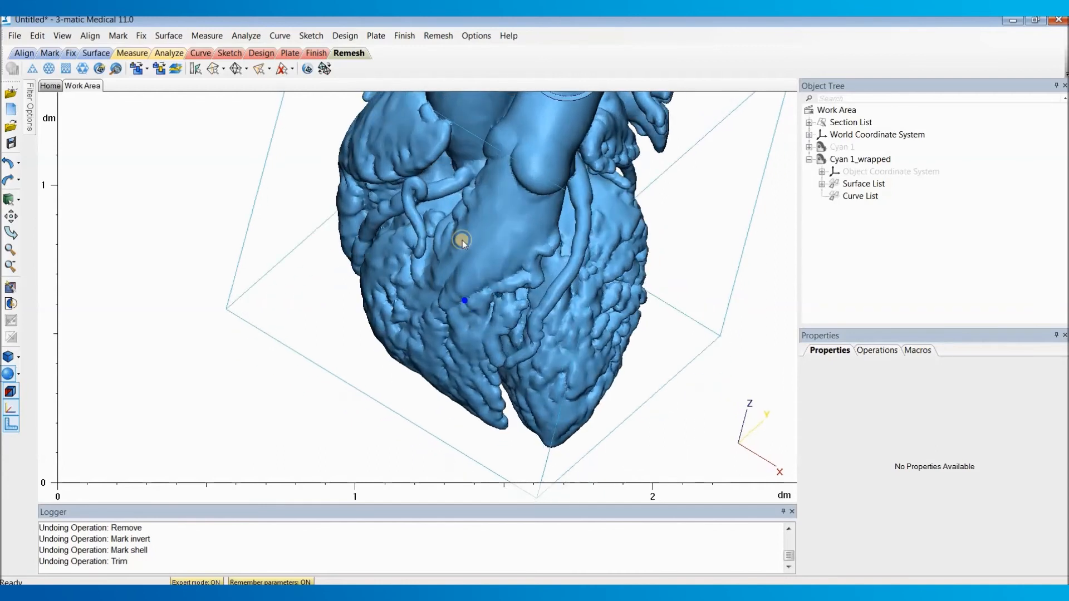
Step: Trim Cyan 1_wrapped with a four-point outline around the lower ventricles, preserving inner and outer as new parts and removing the original
click(404, 35)
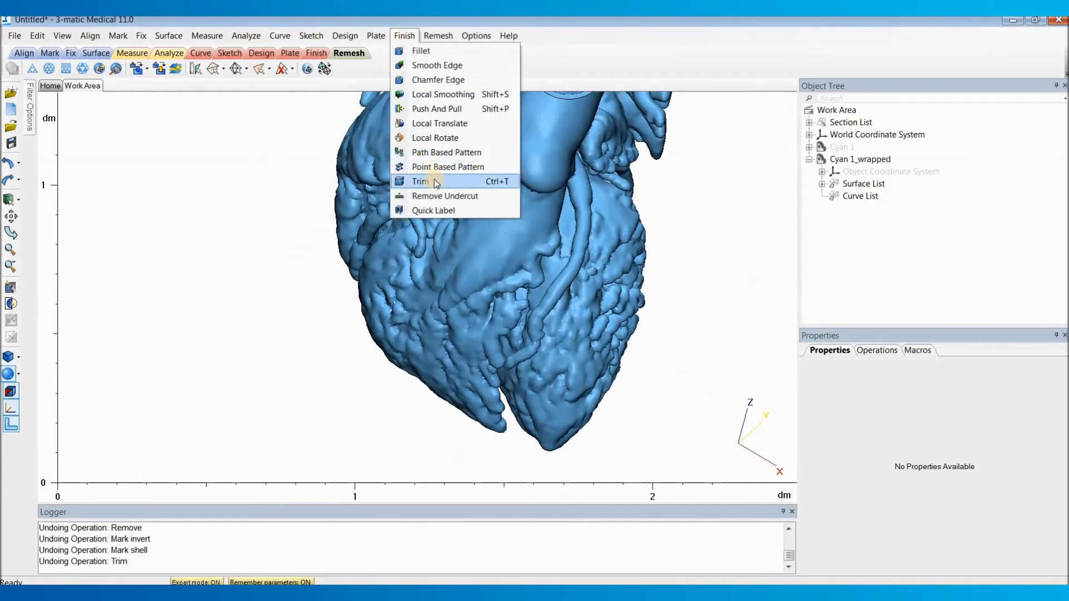
click(435, 183)
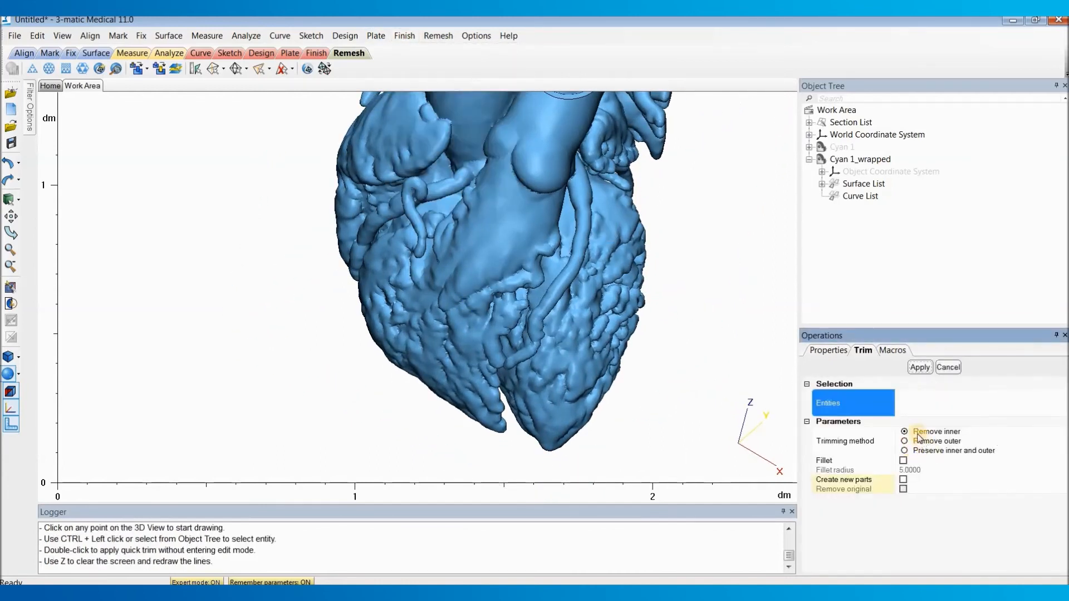
click(905, 452)
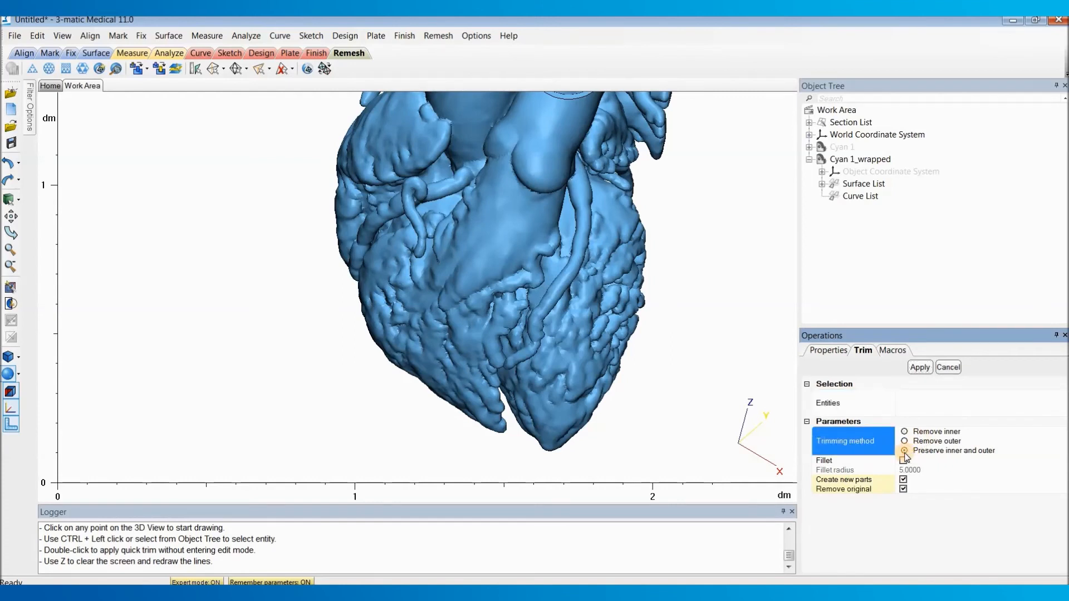
click(868, 402)
click(858, 163)
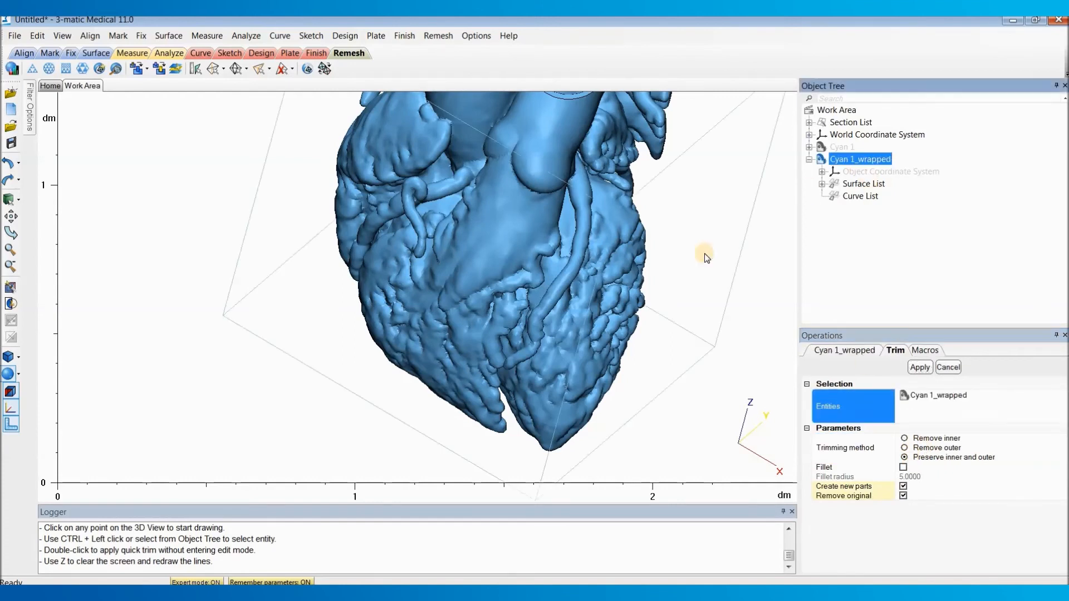
right_drag(530, 270, 600, 269)
click(622, 266)
click(389, 295)
click(415, 441)
click(637, 388)
click(622, 266)
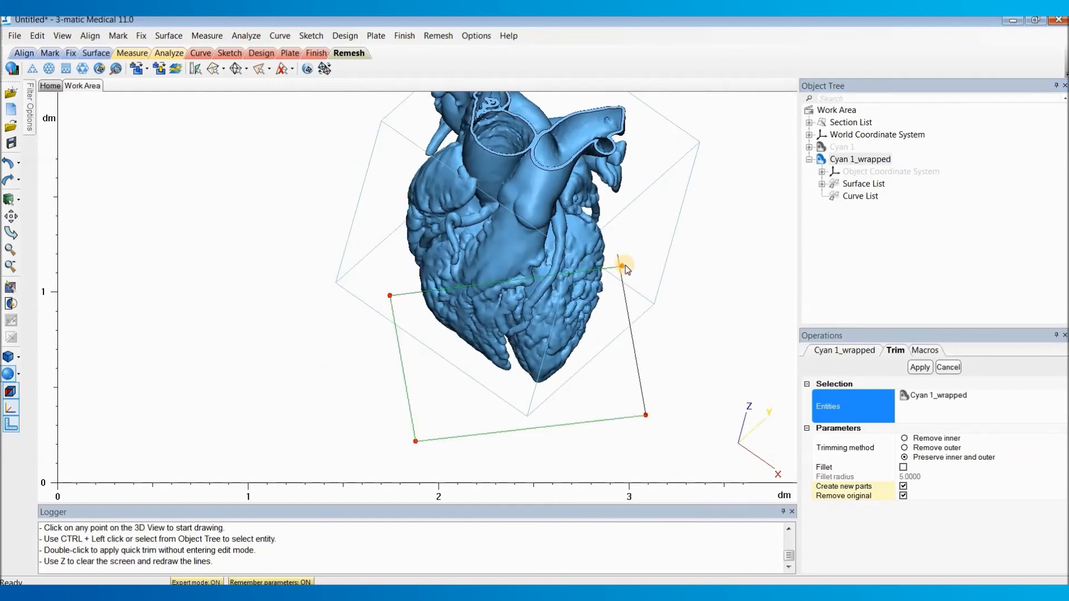
click(915, 367)
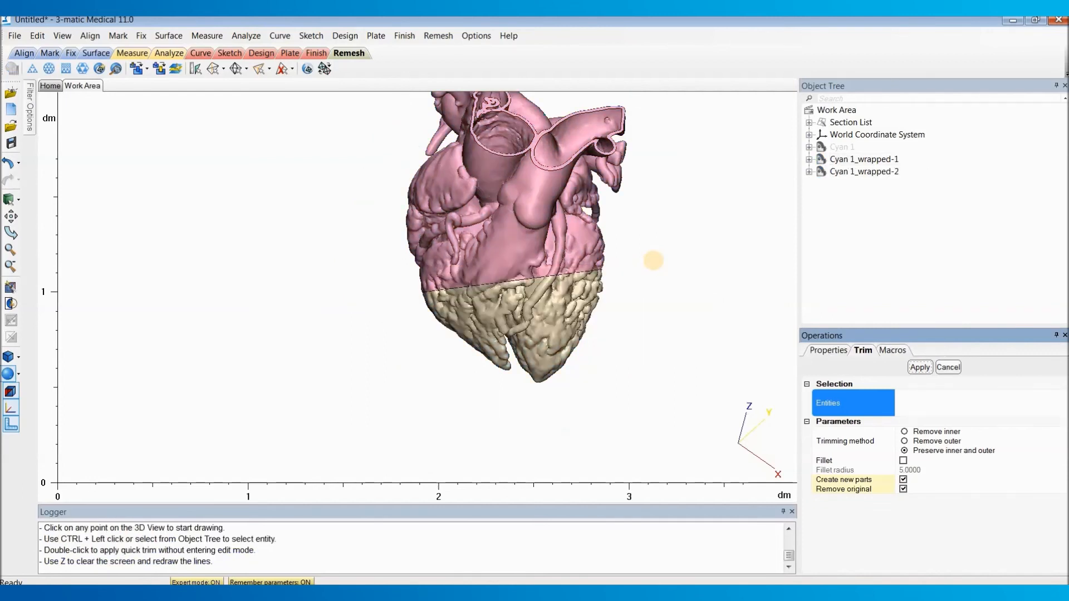
click(948, 365)
Step: Hide the lower part, Cyan 1_wrapped-2, and examine the cut opening of the upper heart
click(852, 160)
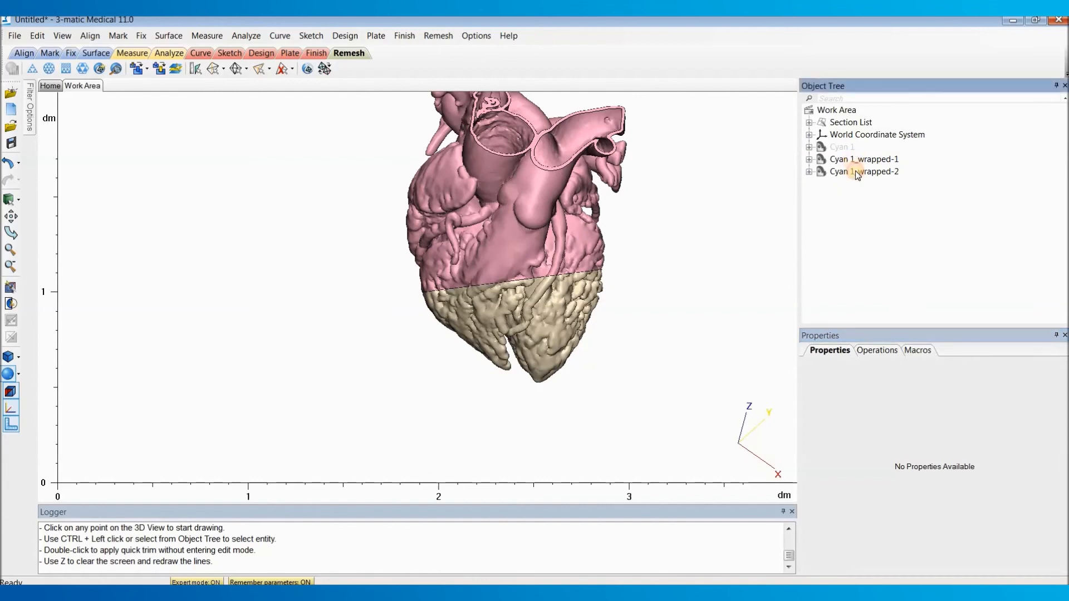
click(863, 173)
right_click(868, 172)
click(897, 208)
right_drag(553, 239, 533, 260)
scroll(537, 295, up, 2)
right_drag(536, 295, 554, 217)
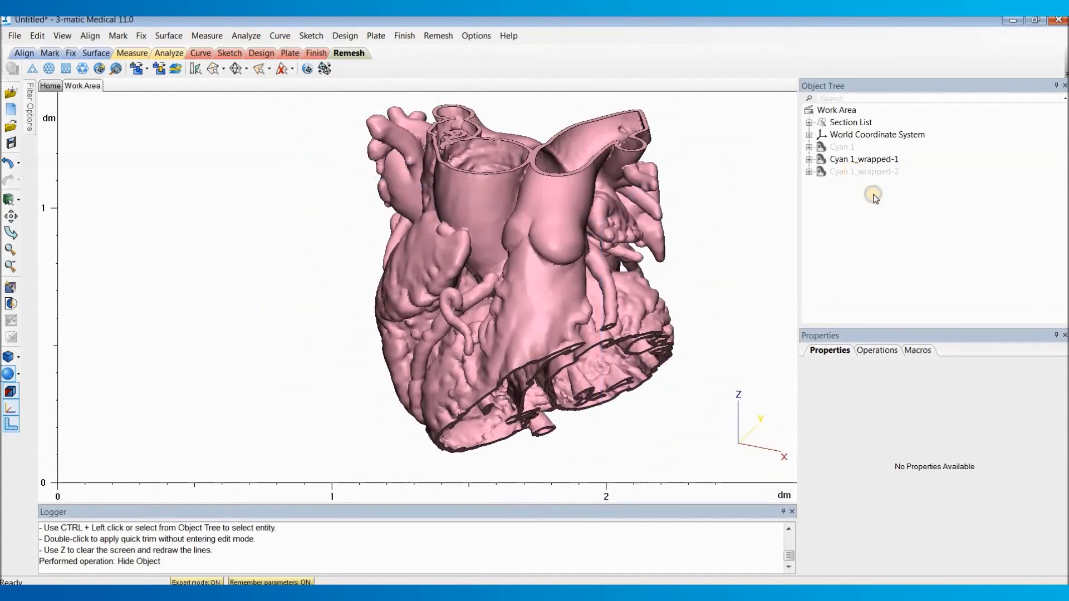
Step: Show Cyan 1_wrapped-2 again and examine both parts together from several sides
right_click(864, 171)
click(871, 220)
right_drag(542, 291, 632, 308)
middle_drag(633, 307, 511, 321)
right_drag(510, 314, 771, 211)
click(837, 172)
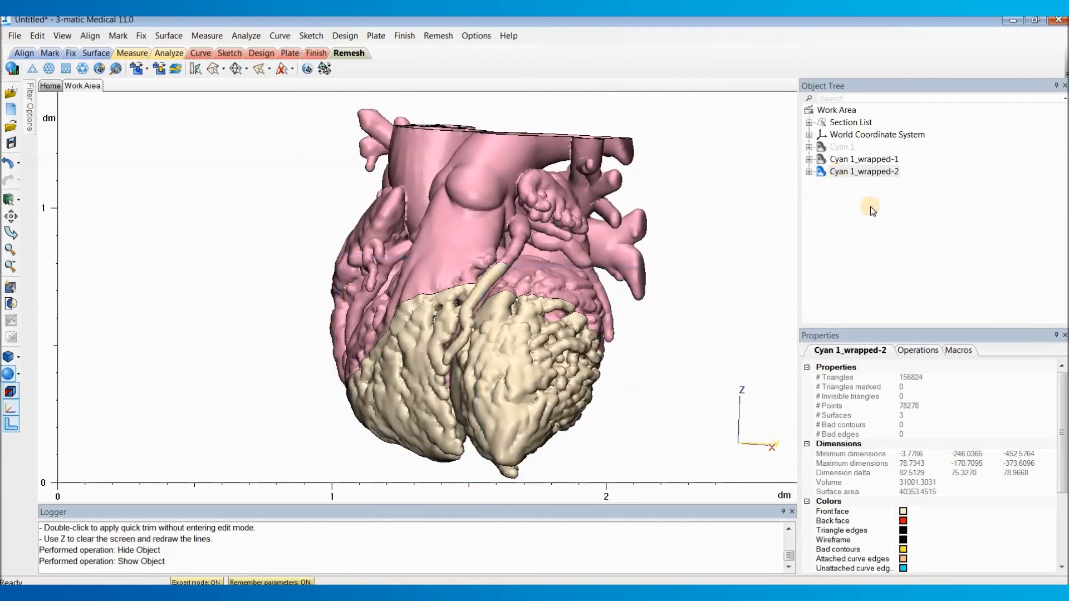
Step: Hide Cyan 1_wrapped-2 and mark the small loose shell inside the opened chamber of Cyan 1_wrapped-1
right_click(841, 173)
click(880, 221)
right_drag(482, 339, 499, 286)
mouse_move(539, 363)
right_down()
mouse_move(546, 312)
mouse_move(512, 385)
mouse_move(540, 367)
right_up()
scroll(482, 313, up, 4)
right_drag(453, 349, 414, 264)
scroll(412, 253, up, 3)
scroll(410, 250, down, 2)
click(410, 250)
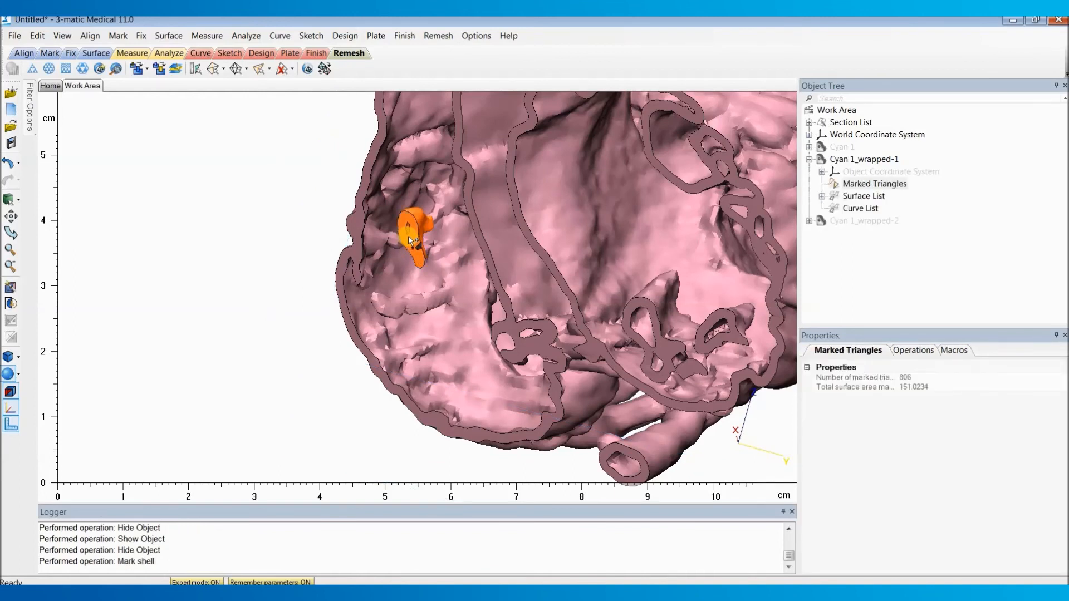
Step: Move the marked loose shell to the existing part Cyan 1_wrapped-2
right_click(410, 240)
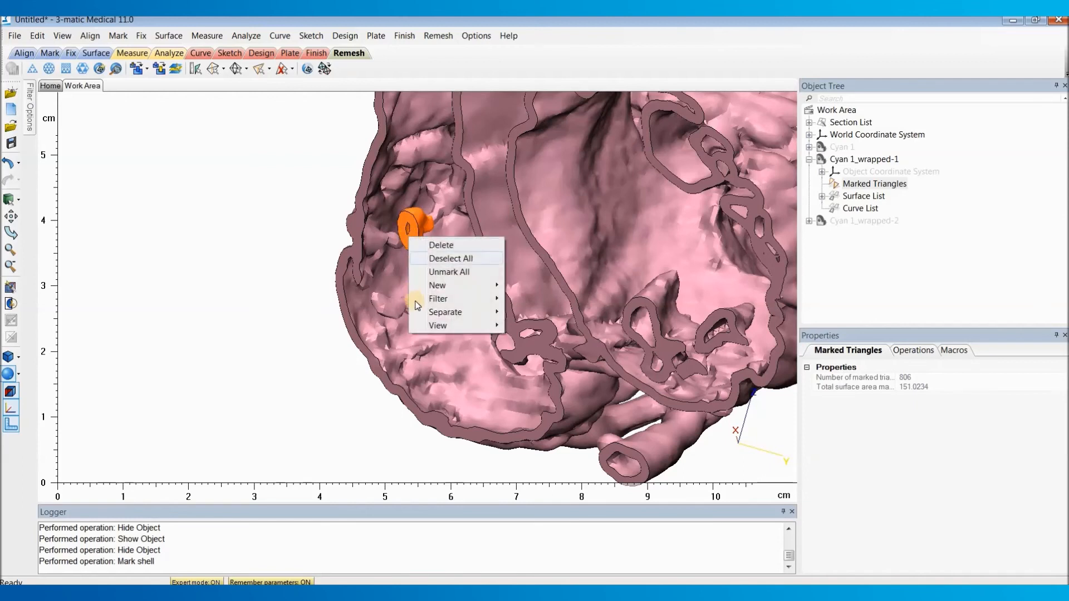
mouse_move(447, 314)
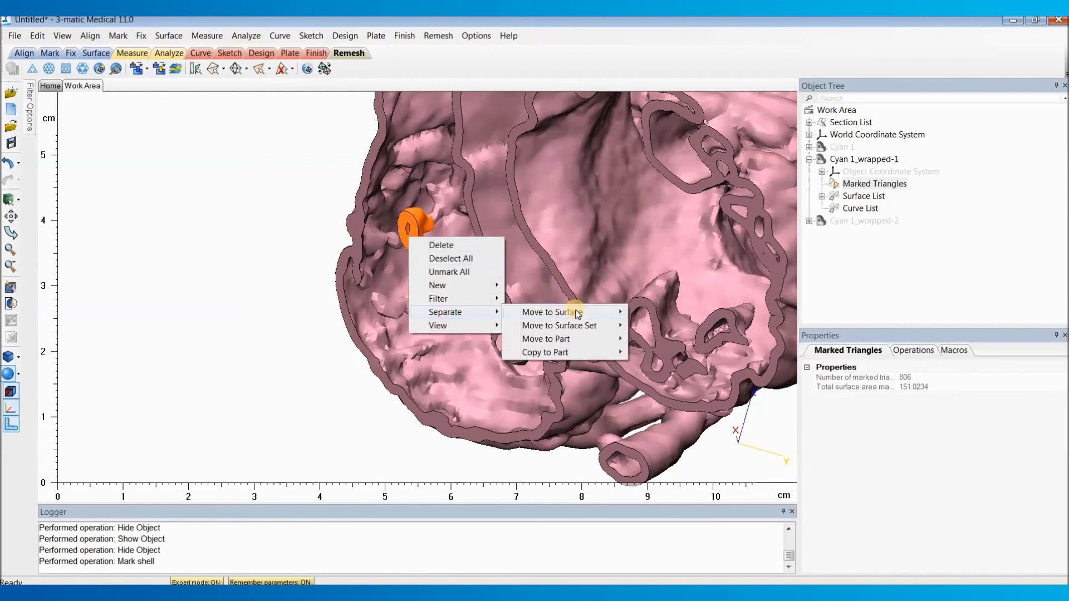
mouse_move(579, 339)
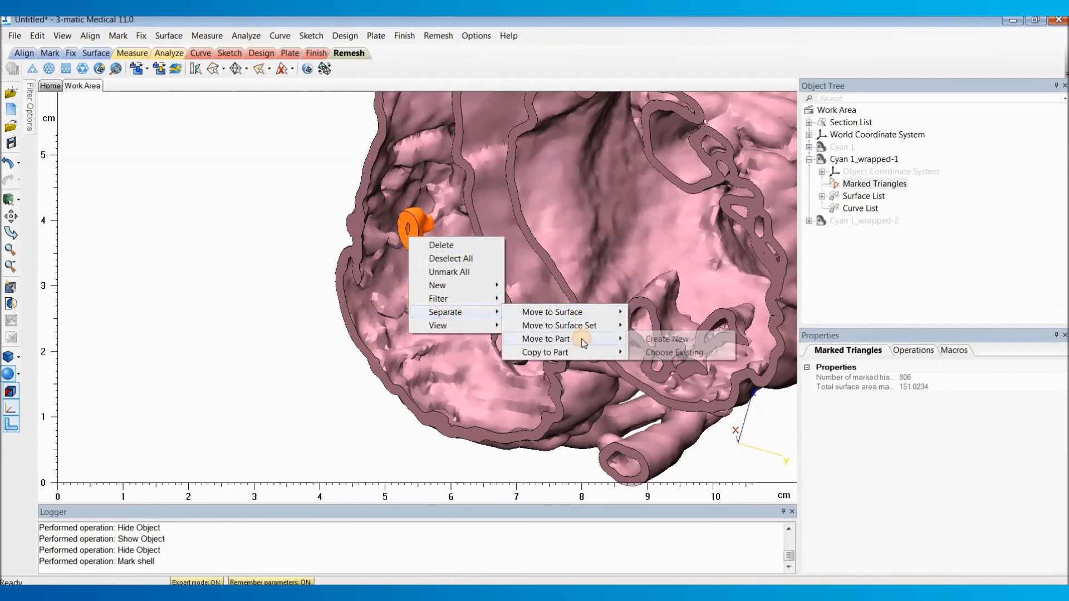
click(682, 352)
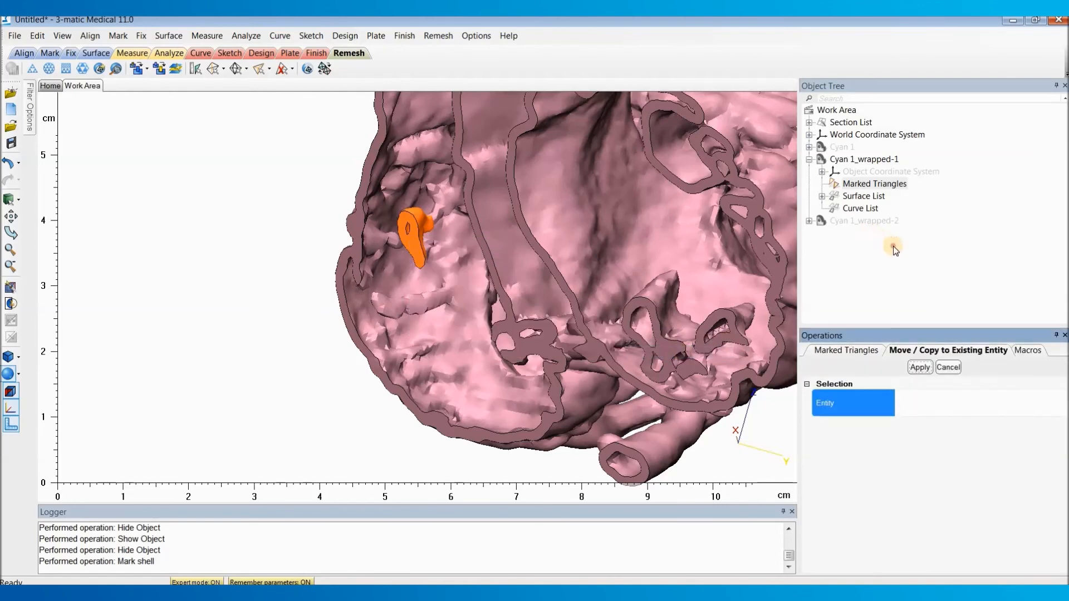
click(852, 225)
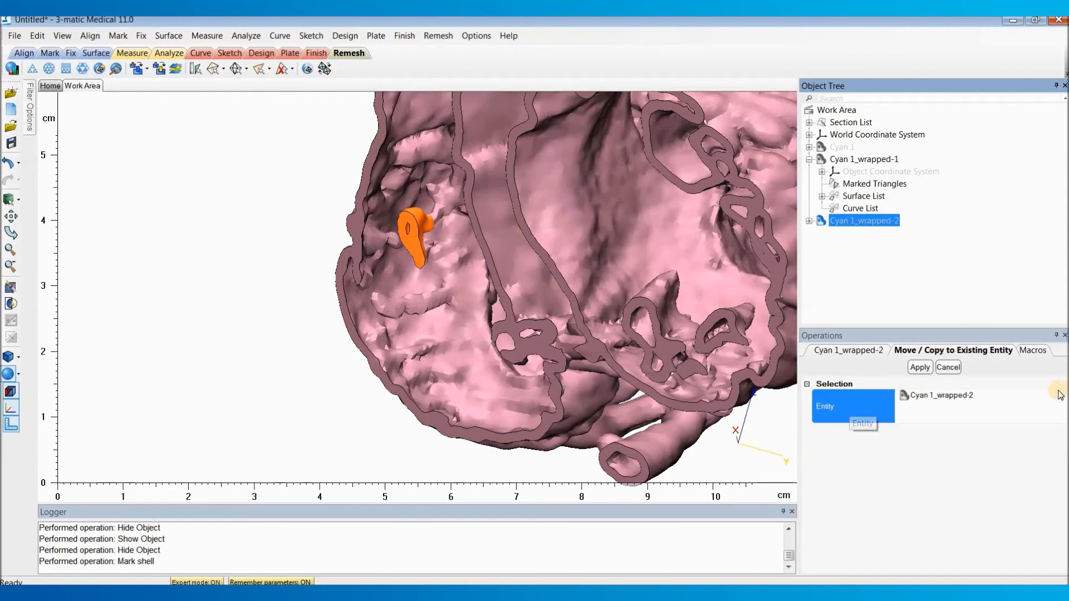
click(919, 367)
click(948, 367)
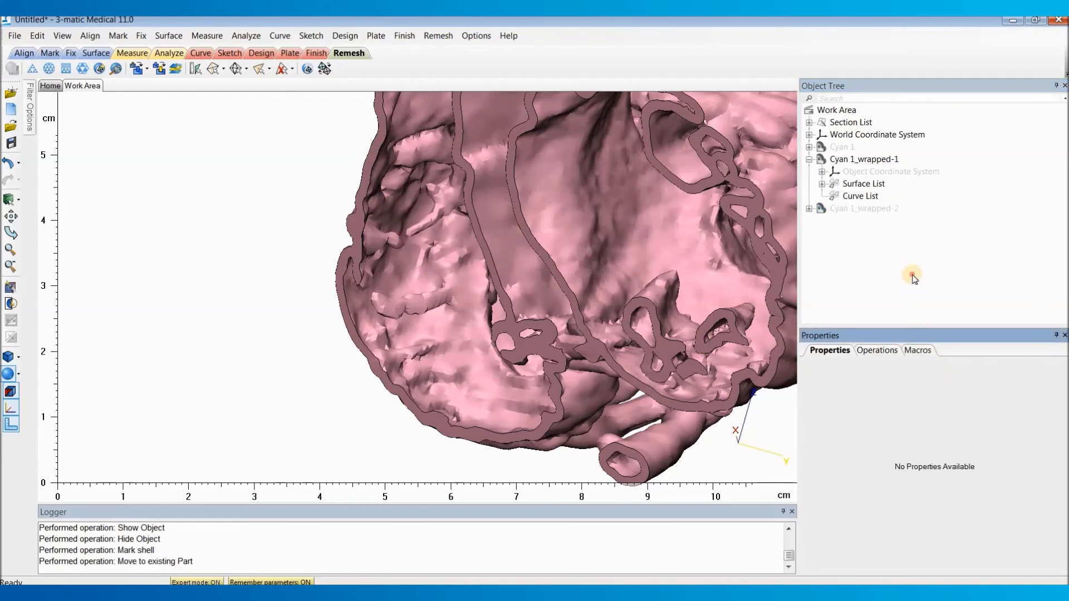
Step: Hide Cyan 1_wrapped-1 and show Cyan 1_wrapped-2 on its own, viewed from the side
right_click(870, 159)
click(901, 208)
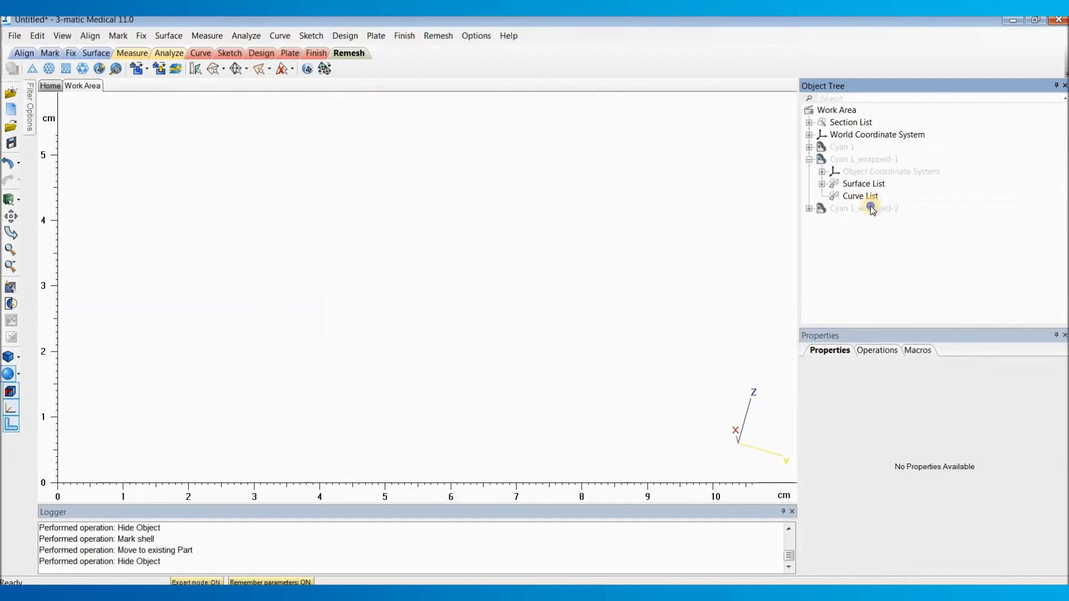
right_click(819, 209)
click(870, 256)
right_drag(425, 269, 244, 252)
right_drag(626, 334, 508, 307)
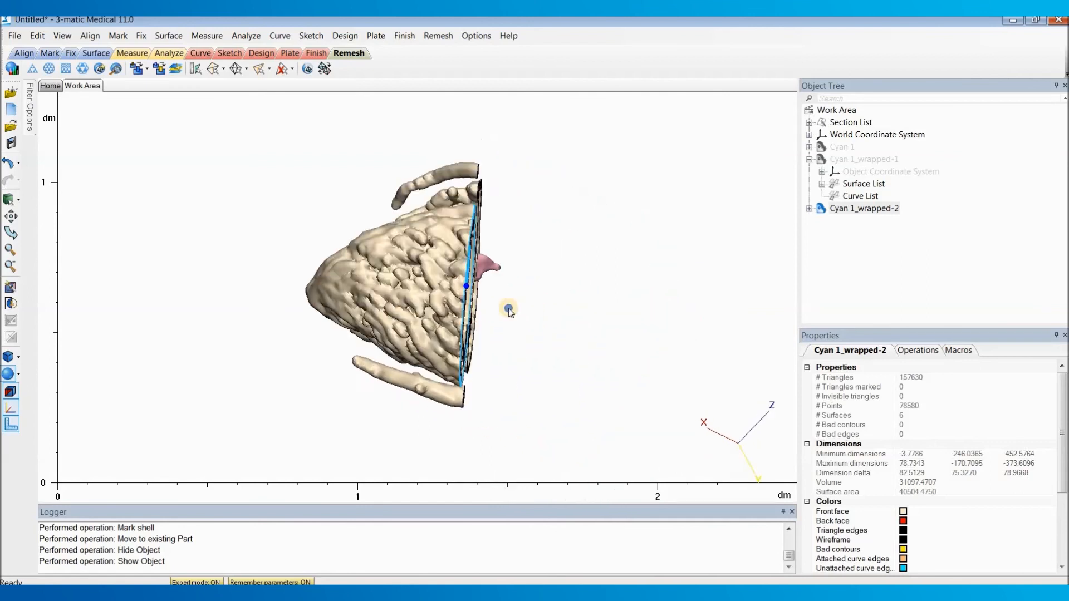
Step: Mark the two detached coronary vessel pieces beside the ventricles and move them to the existing part Cyan 1_wrapped-1
click(436, 184)
click(409, 385)
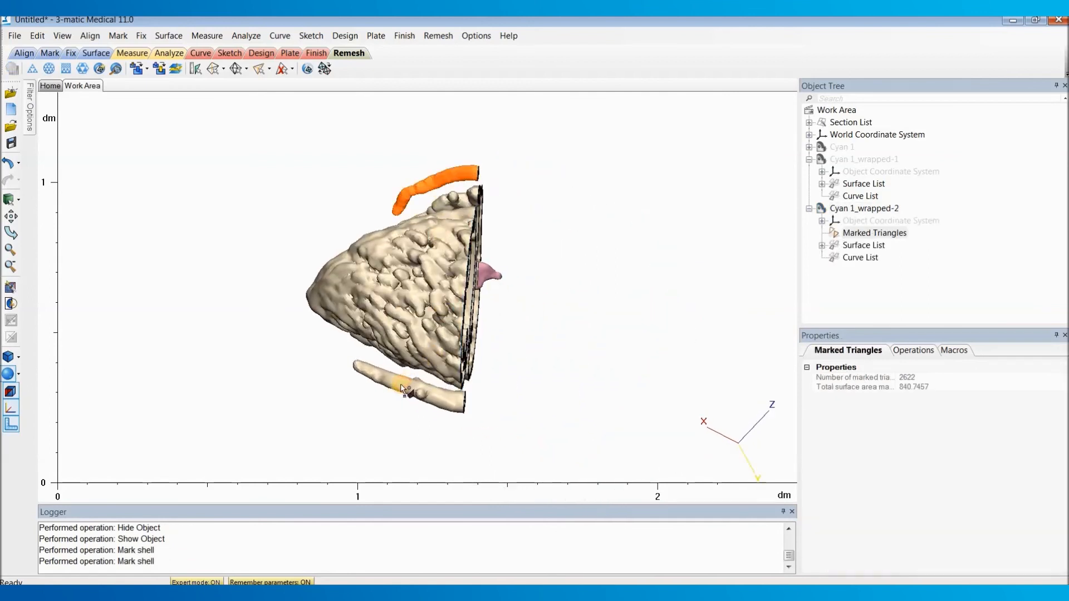
right_click(402, 387)
mouse_move(472, 459)
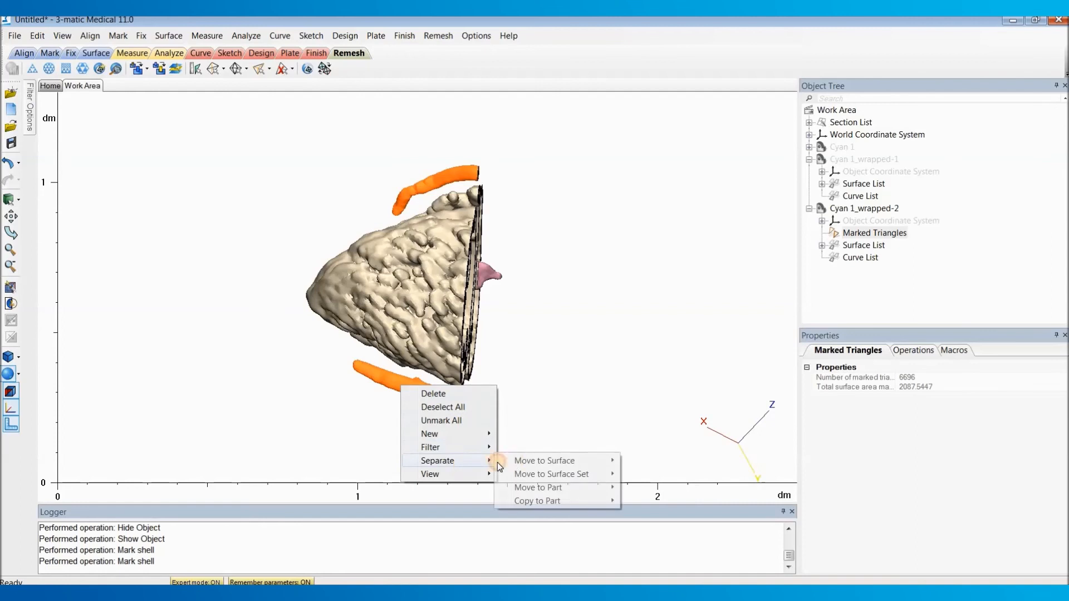
mouse_move(575, 487)
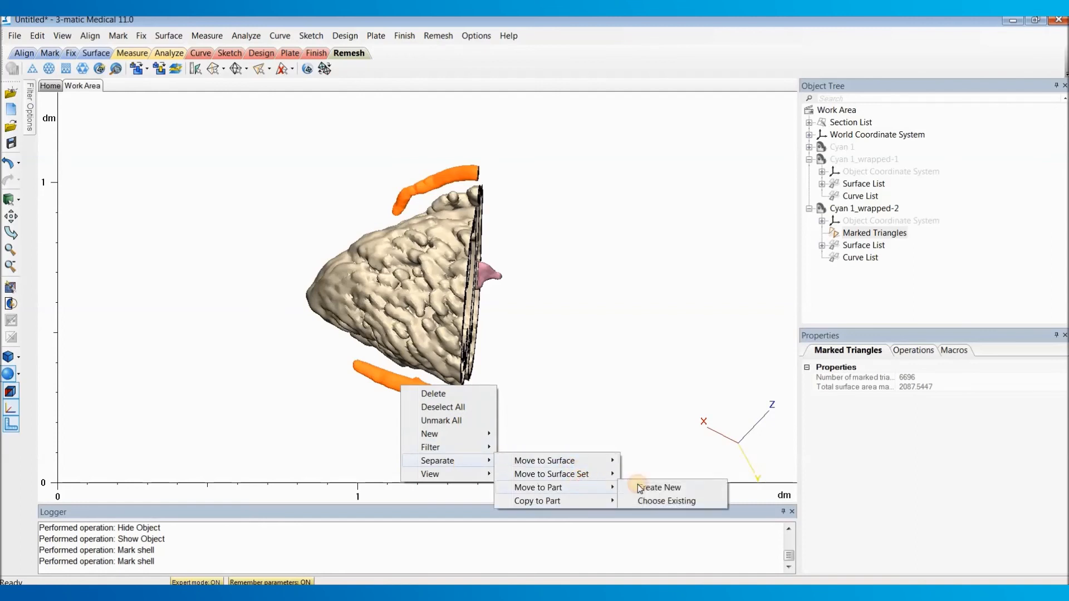
click(665, 501)
click(863, 159)
click(919, 368)
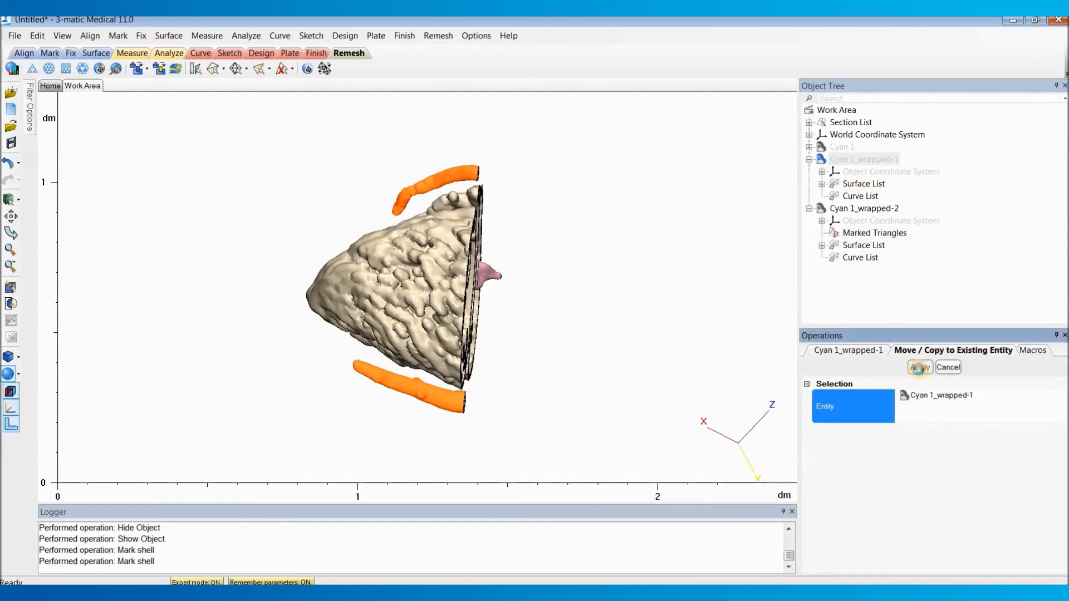
click(949, 367)
click(913, 288)
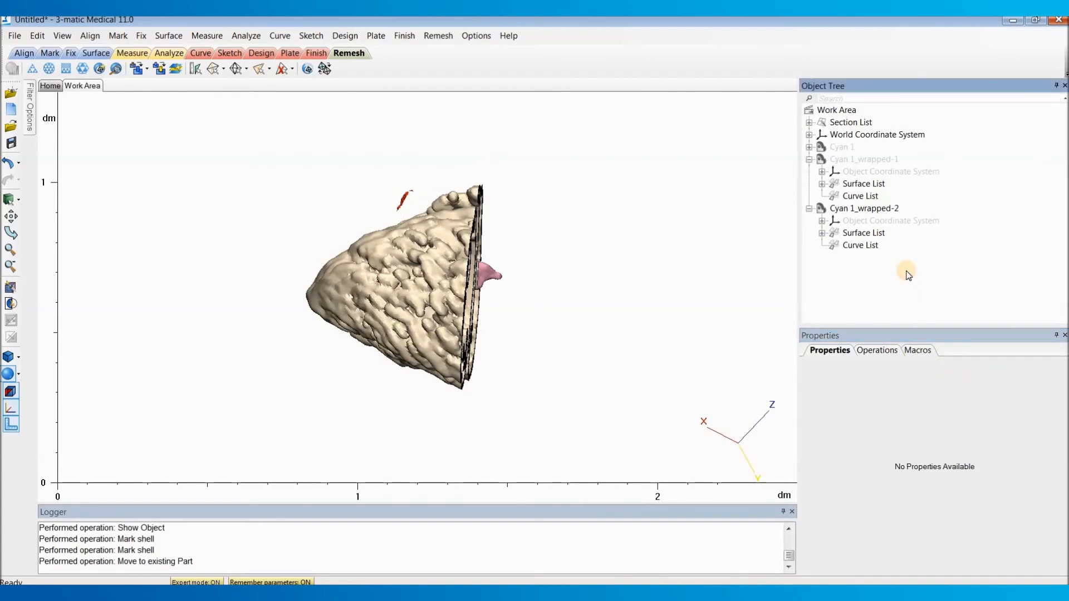
Step: Show Cyan 1_wrapped-1 again and examine how the two parts meet along the cut
right_click(869, 159)
click(912, 224)
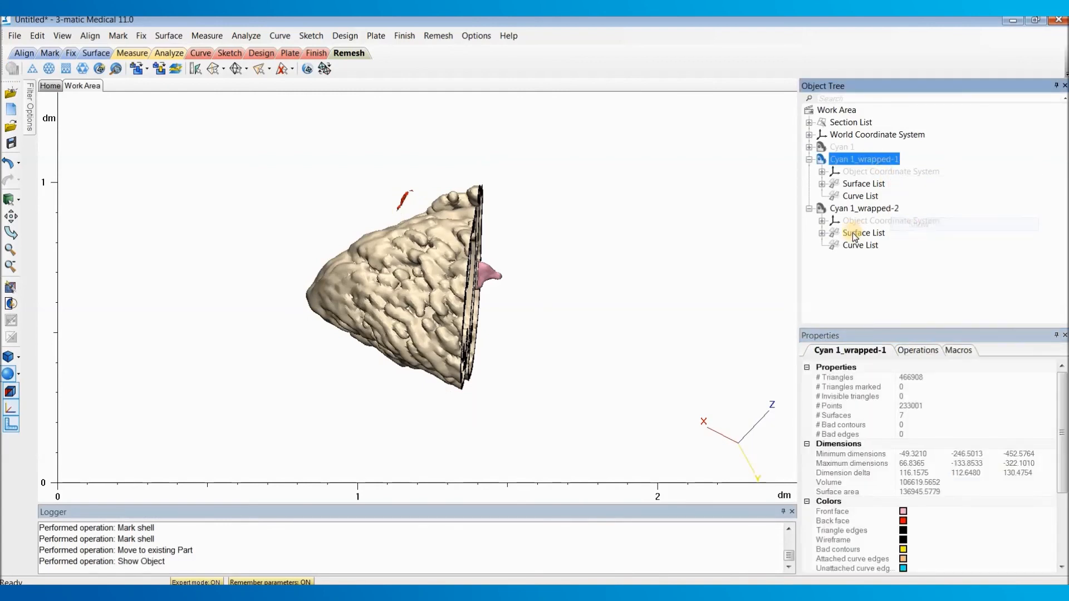
right_drag(440, 254, 612, 343)
scroll(539, 256, down, 1)
scroll(576, 350, down, 1)
middle_drag(404, 278, 588, 355)
right_drag(510, 281, 506, 346)
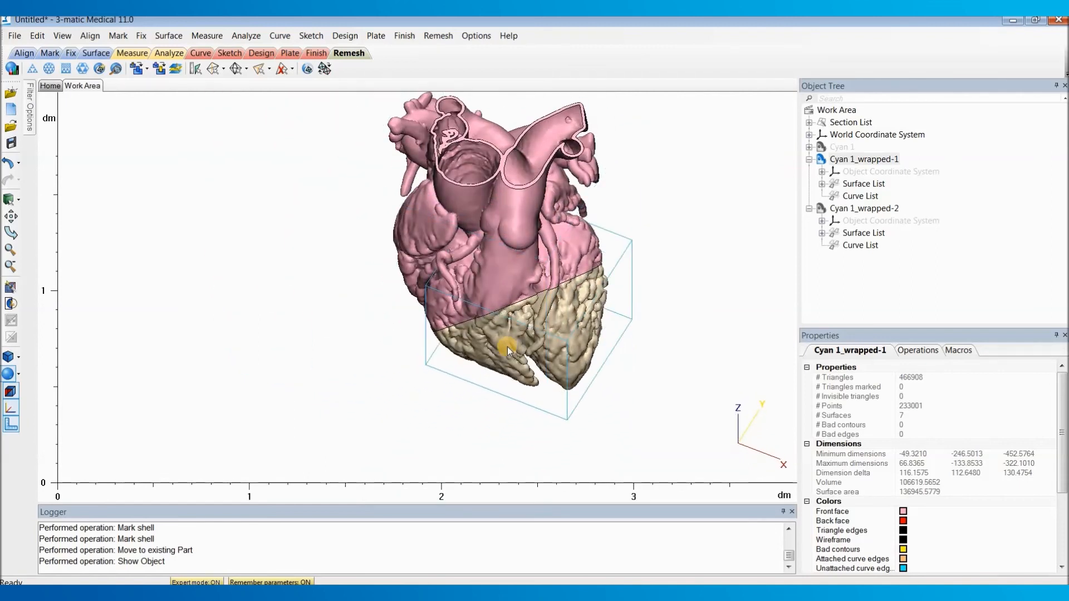
scroll(478, 345, up, 2)
mouse_move(477, 345)
right_down()
mouse_move(494, 271)
mouse_move(528, 278)
mouse_move(542, 304)
mouse_move(440, 298)
mouse_move(463, 347)
right_up()
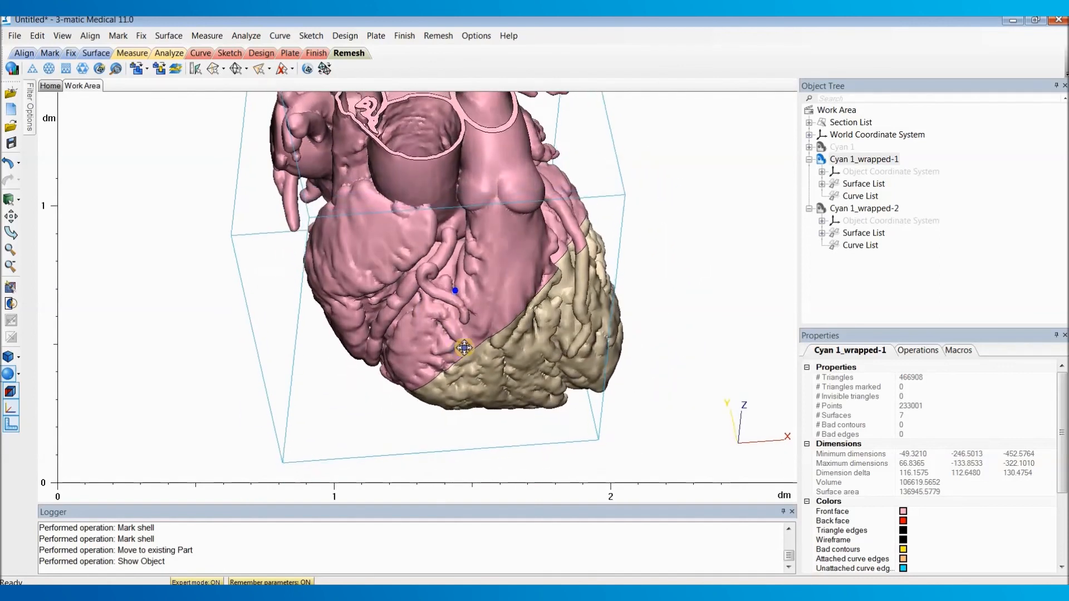
scroll(459, 334, down, 1)
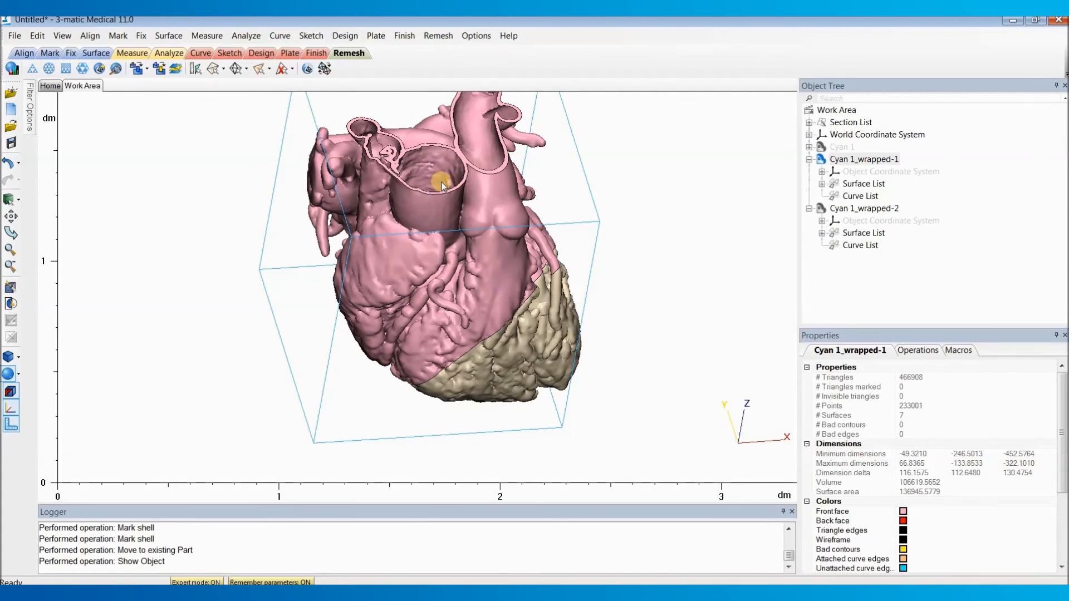
Step: Hide Cyan 1_wrapped-2 to inspect the vessel pieces on the upper part's underside, and show it again
click(713, 146)
right_click(875, 208)
click(897, 255)
right_drag(403, 279, 520, 297)
click(583, 361)
right_drag(585, 363, 462, 311)
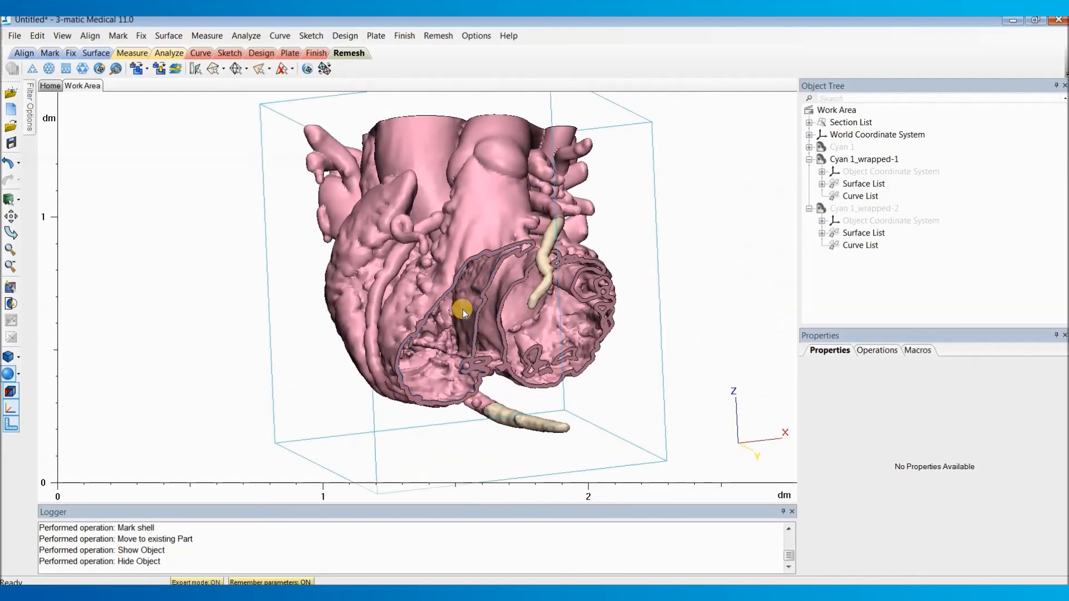
right_click(856, 209)
right_drag(561, 247, 402, 289)
scroll(423, 287, down, 3)
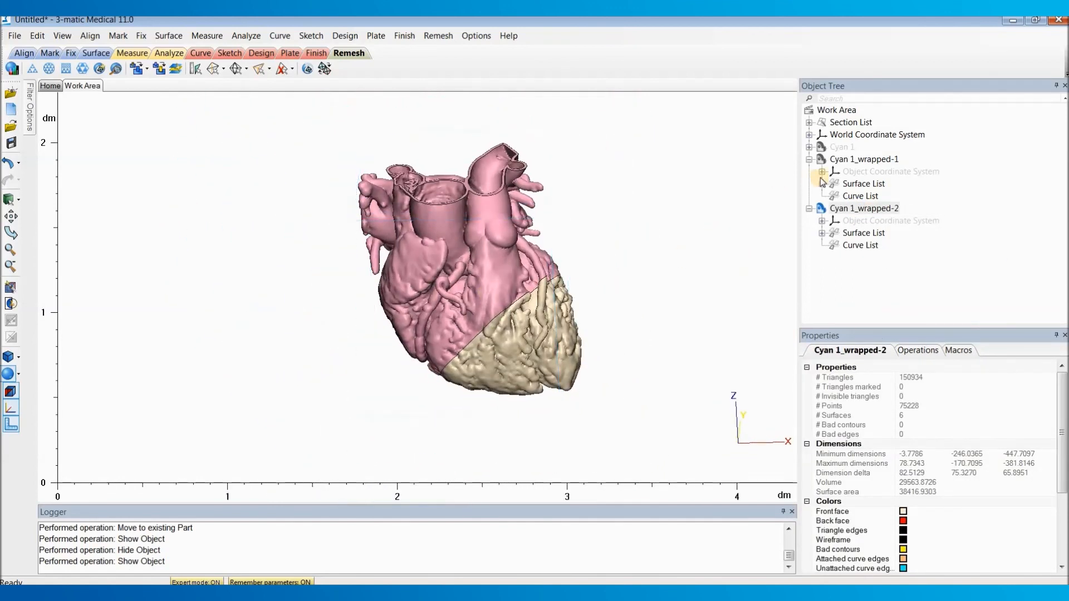
Step: Run a full Fix Wizard diagnosis on the part Cyan 1_wrapped-1
click(838, 160)
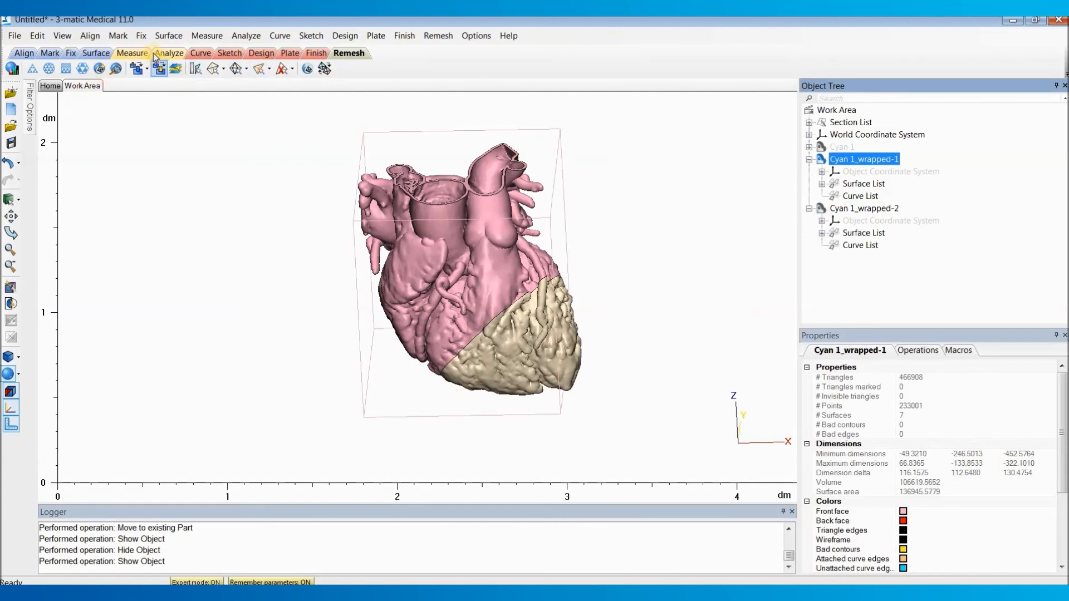
click(142, 36)
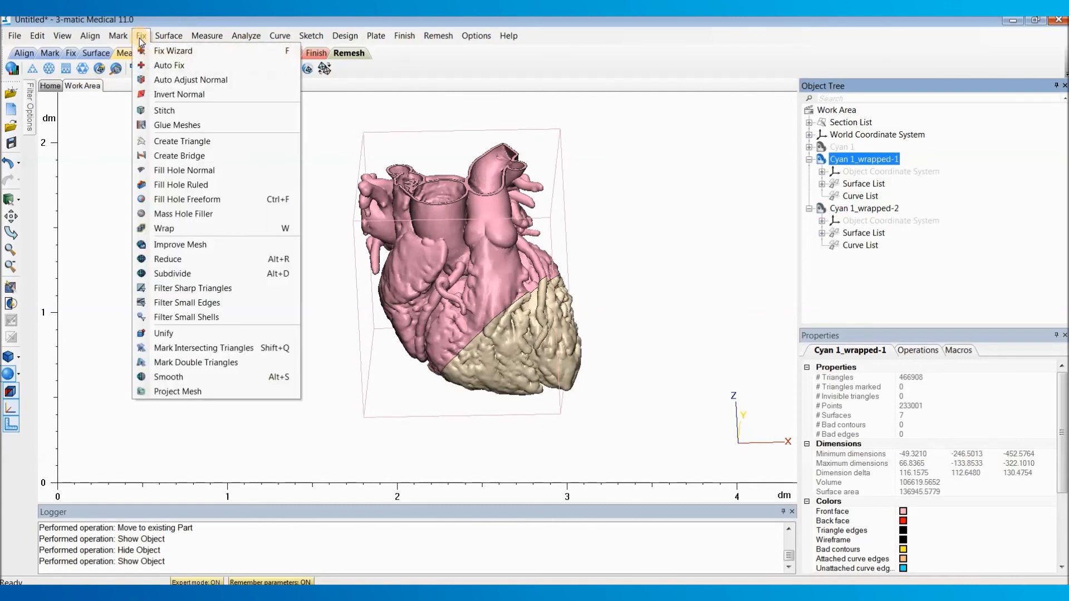
click(192, 53)
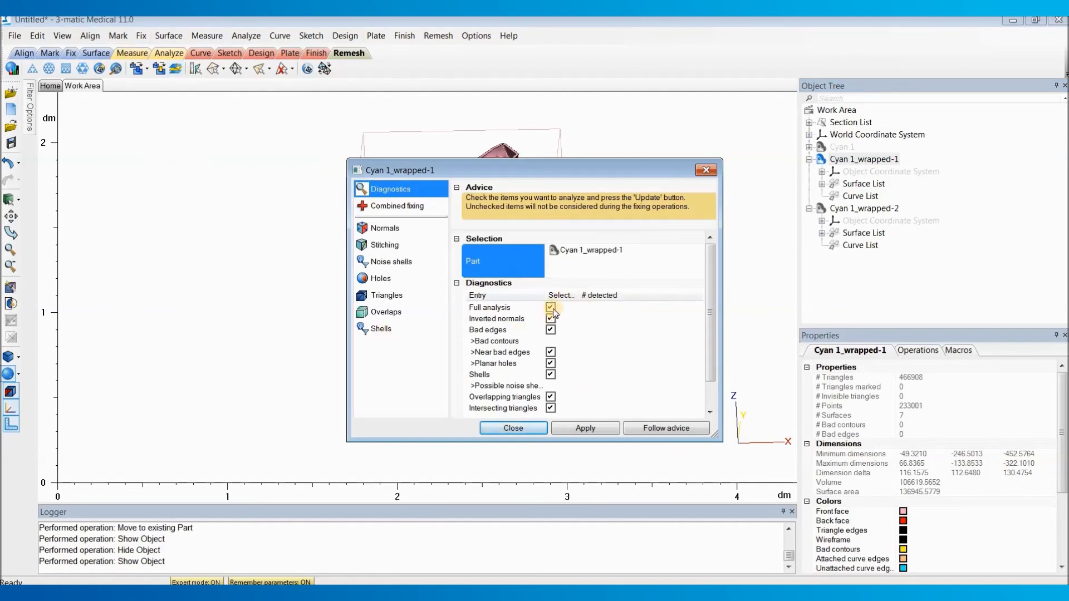
click(659, 429)
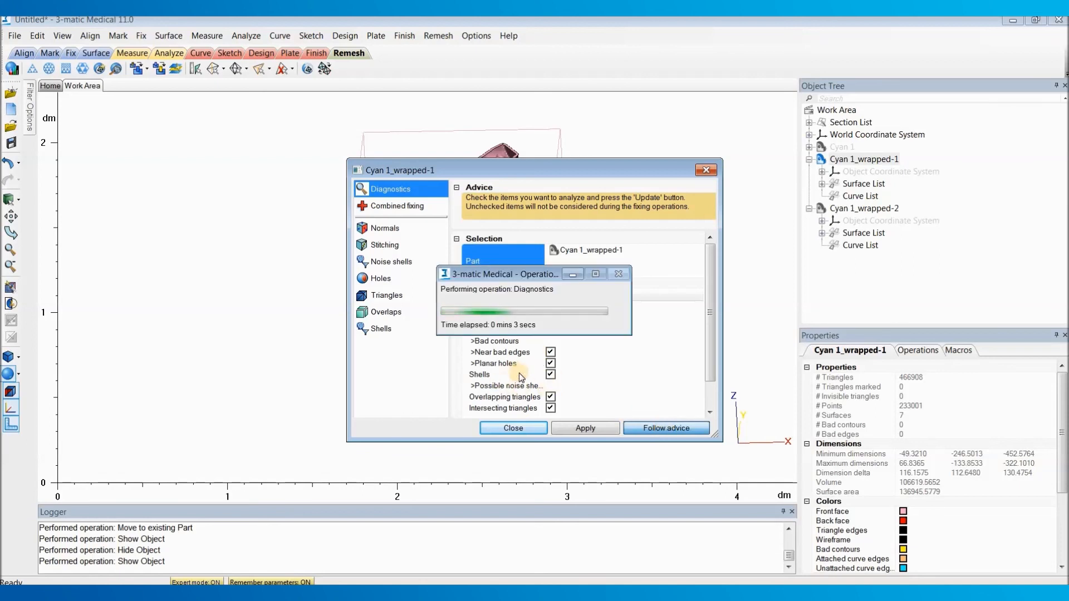
click(550, 352)
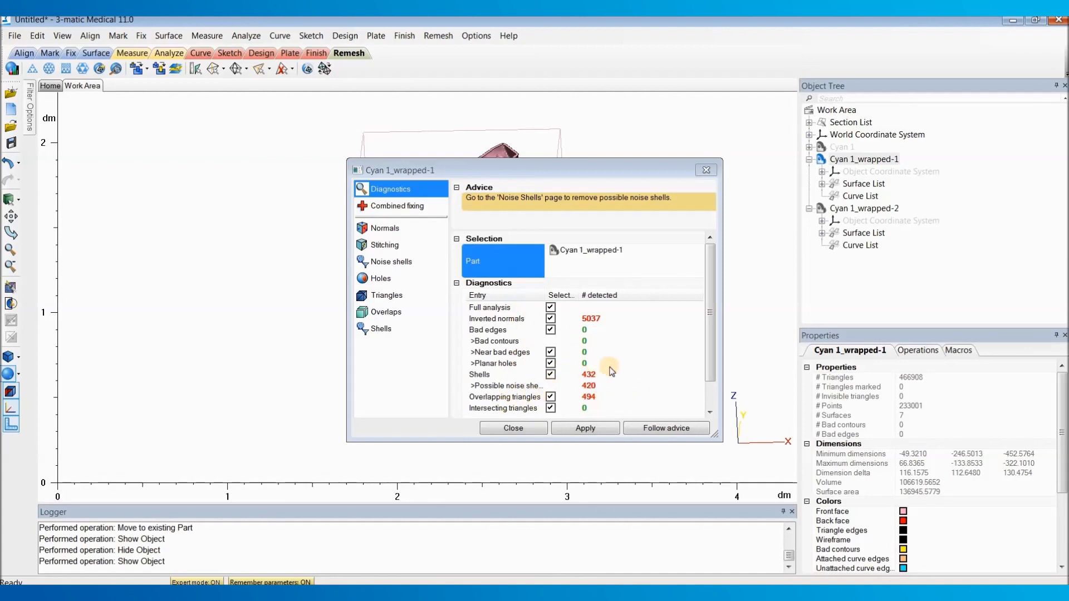
Step: Remove the noise shells from Cyan 1_wrapped-1 with the Automatic method and update the diagnostics
click(672, 432)
click(665, 429)
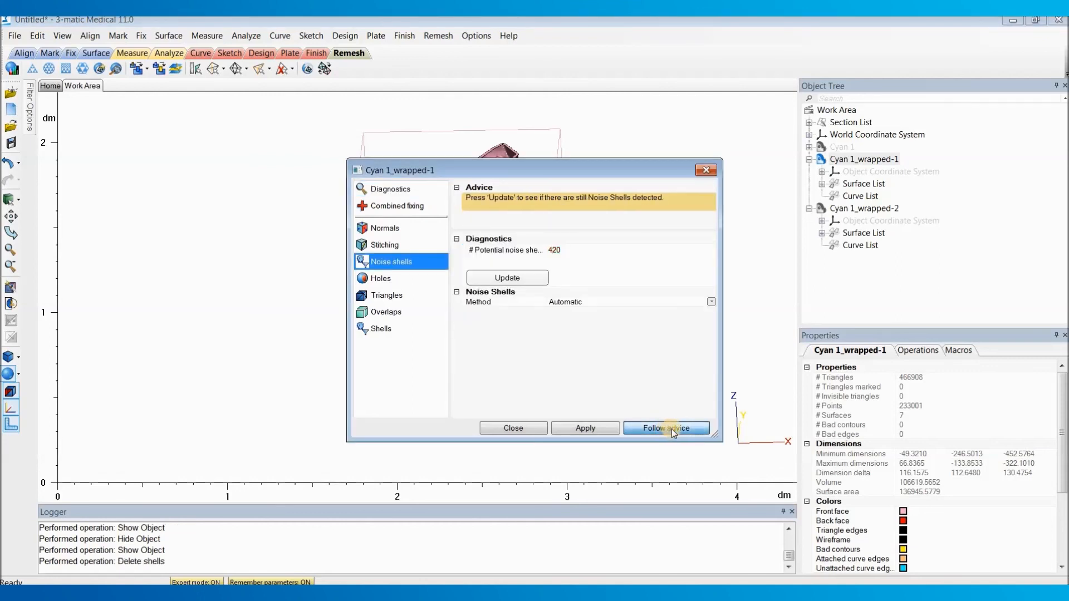
click(667, 430)
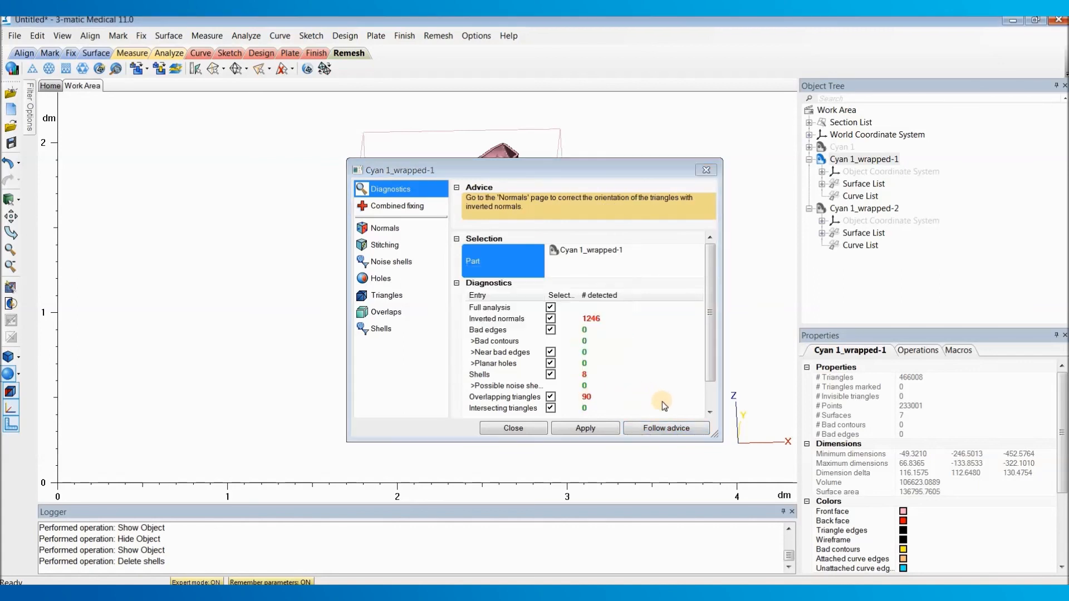
Step: Correct the inverted normals of Cyan 1_wrapped-1 as advised, rerun the diagnostics and close the Fix Wizard
click(668, 429)
click(668, 429)
click(669, 430)
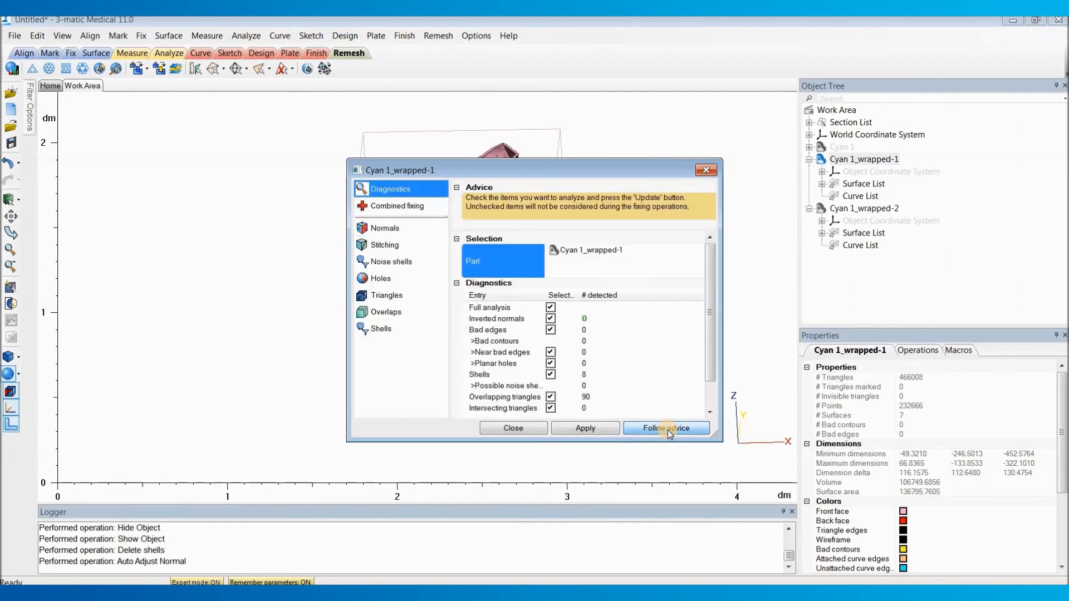
click(667, 430)
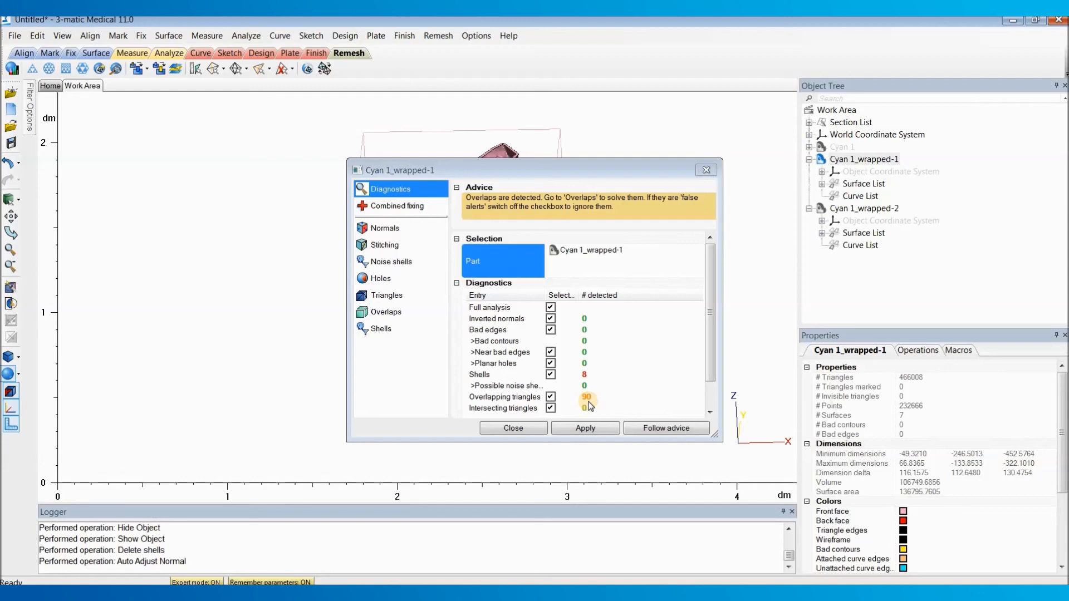
click(530, 426)
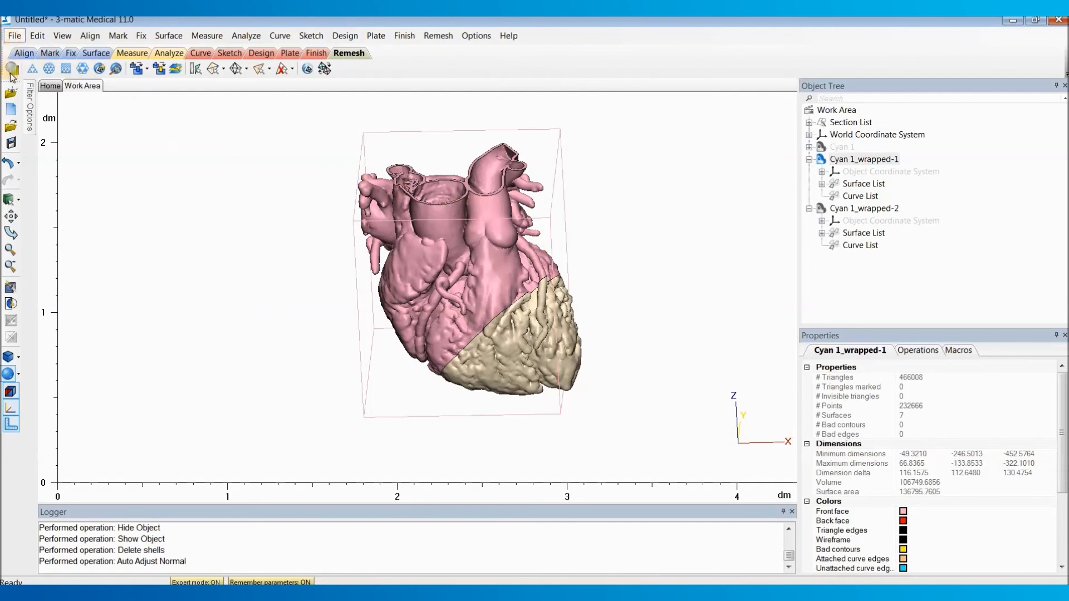
Step: Start an STL export of the part Cyan 1_wrapped-1
click(14, 36)
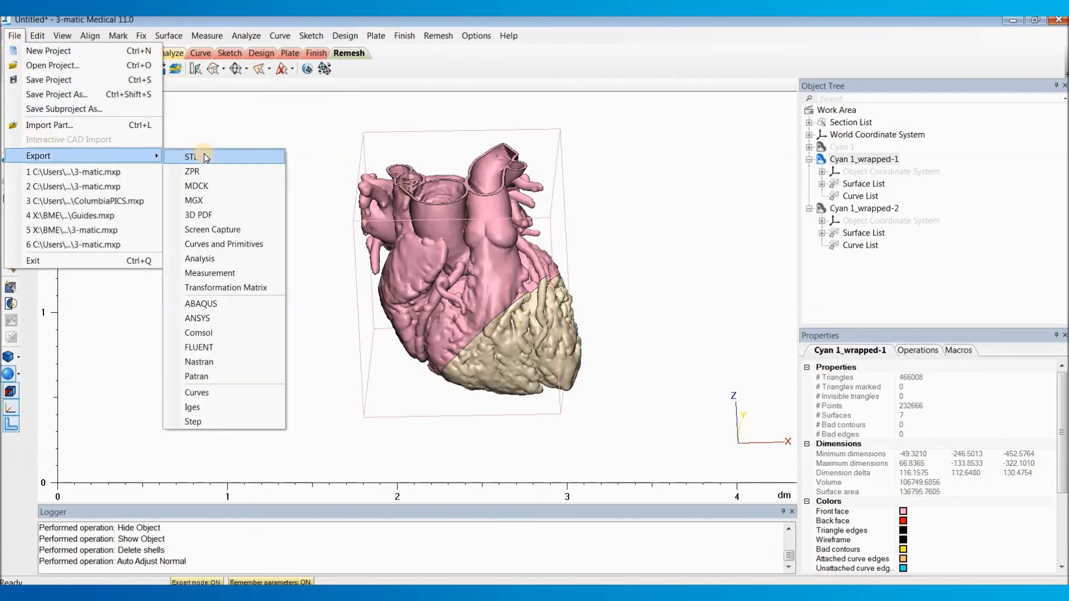
click(200, 156)
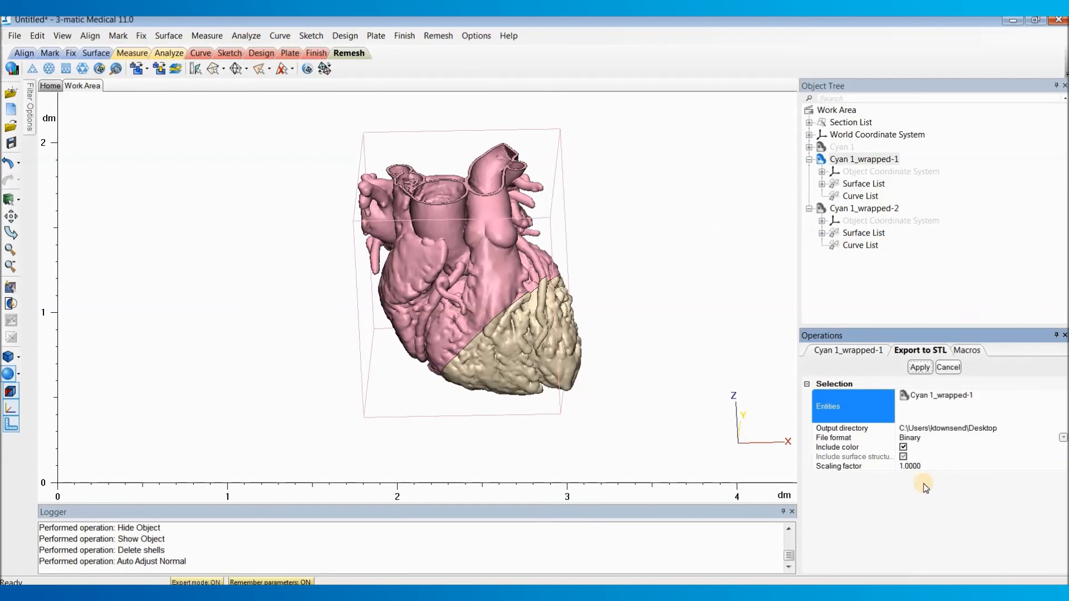